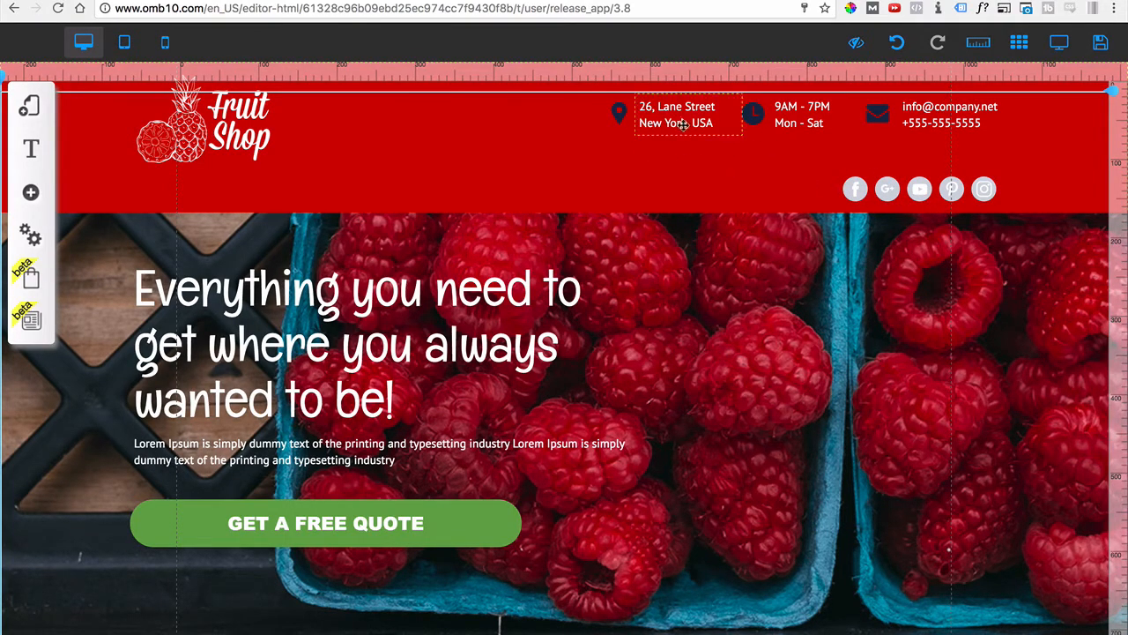
Step: Add a plain Image element to the blank area below the raspberry banner
scroll(678, 318, "down", 2)
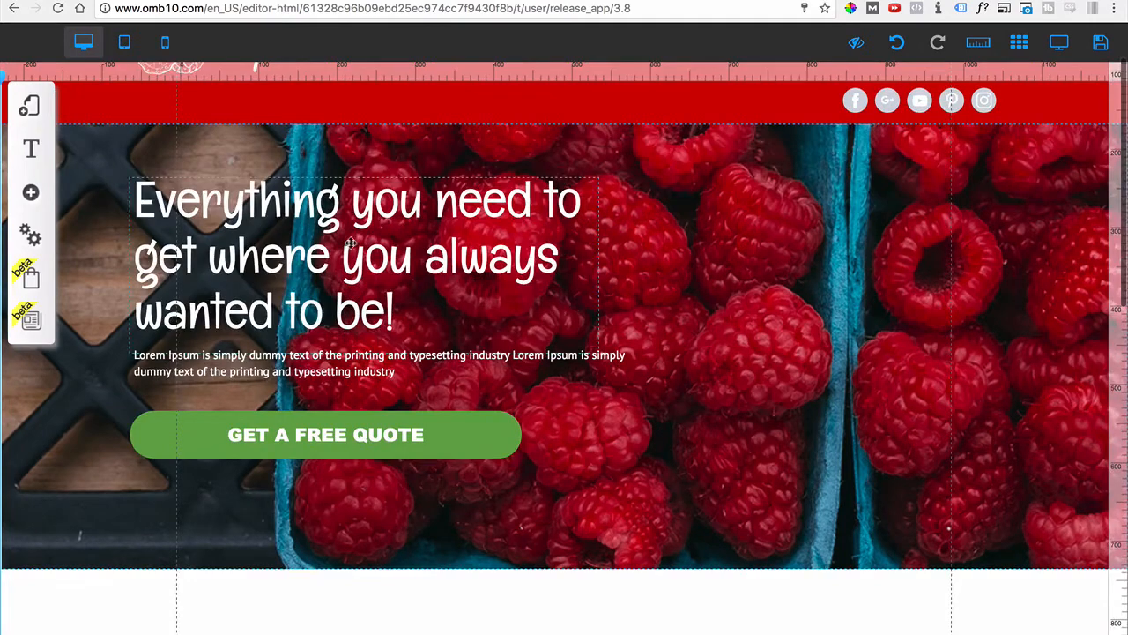
scroll(374, 437, "down", 5)
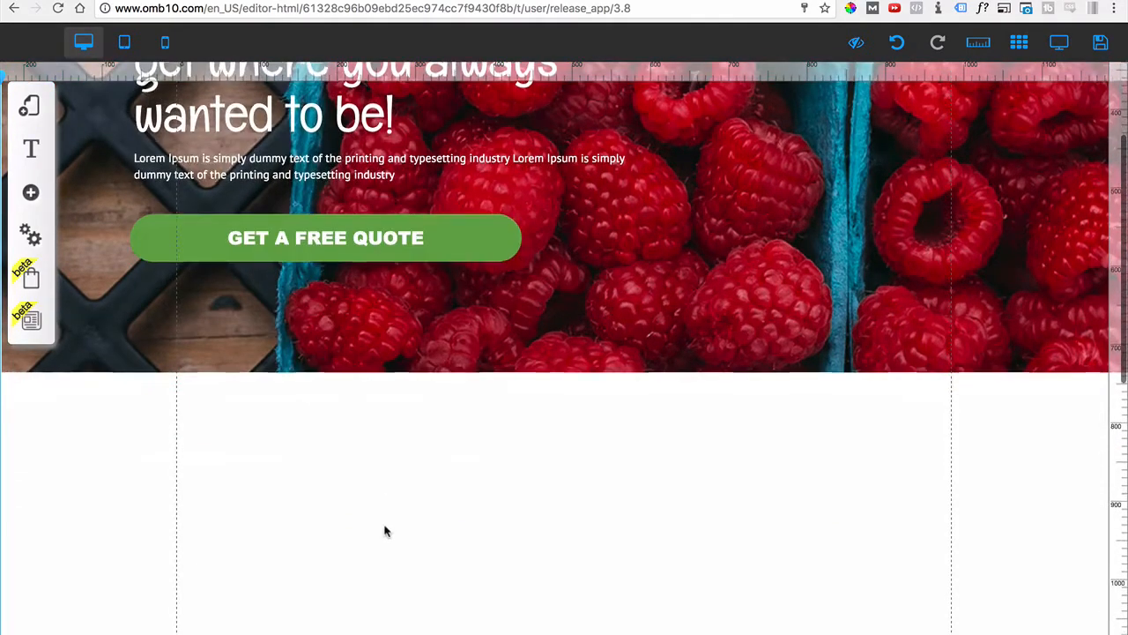
scroll(385, 530, "down", 7)
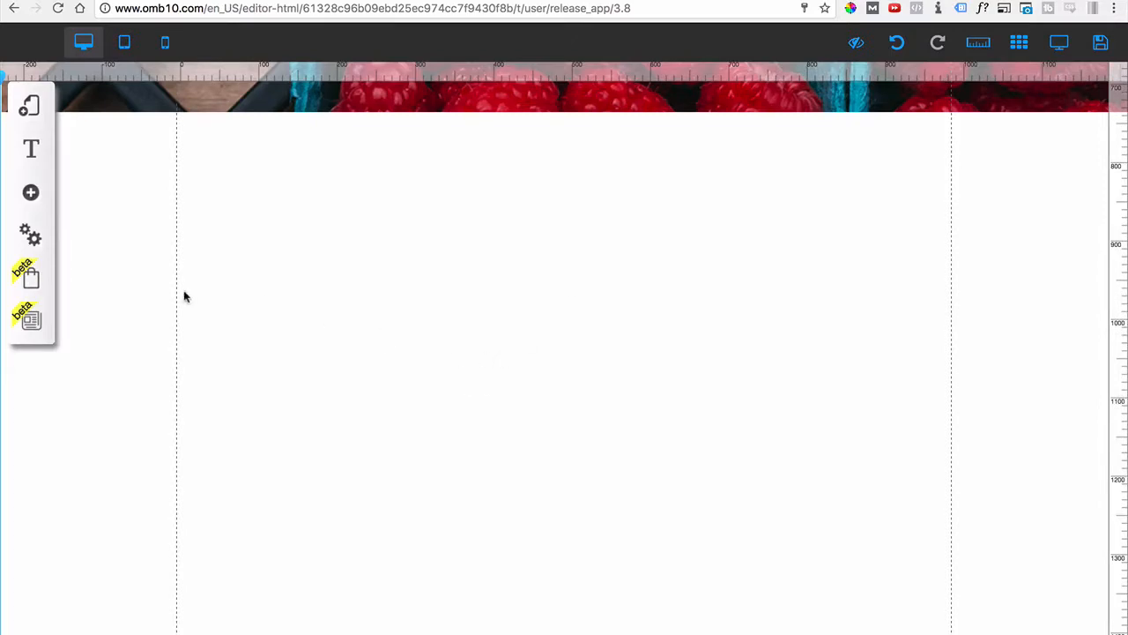
left_click(30, 199)
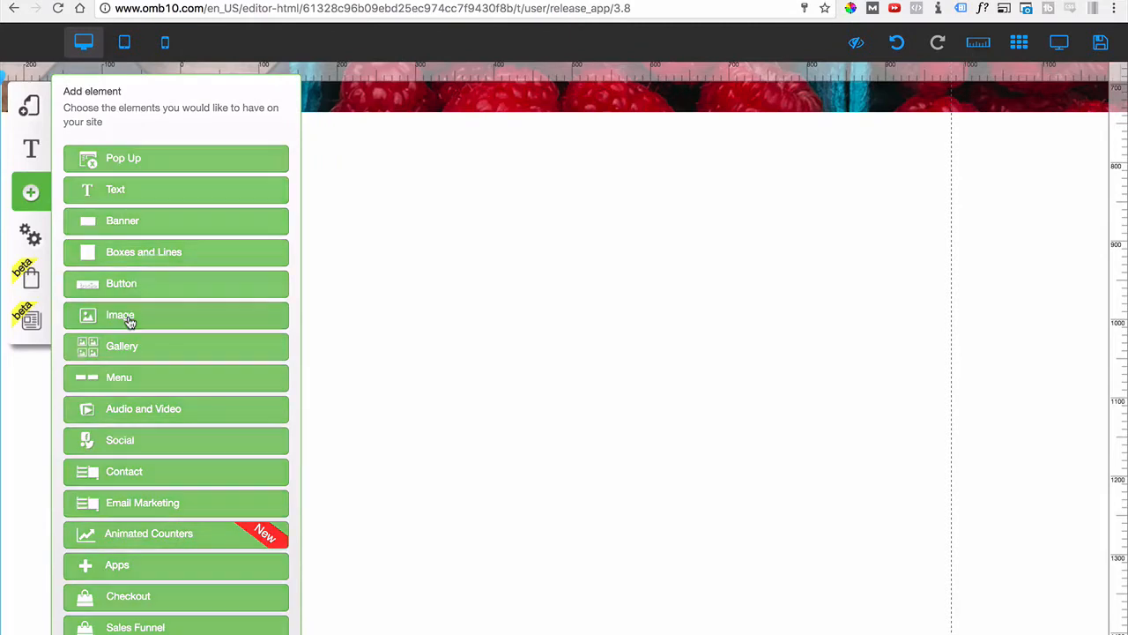
left_click(129, 321)
left_click(201, 265)
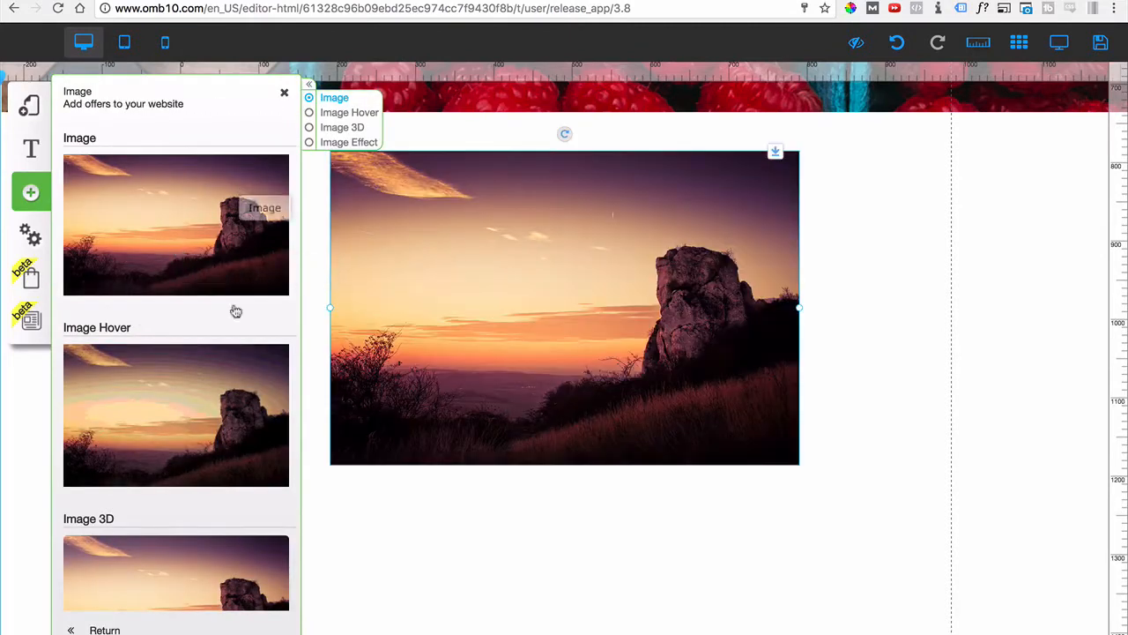
scroll(189, 468, "down", 3)
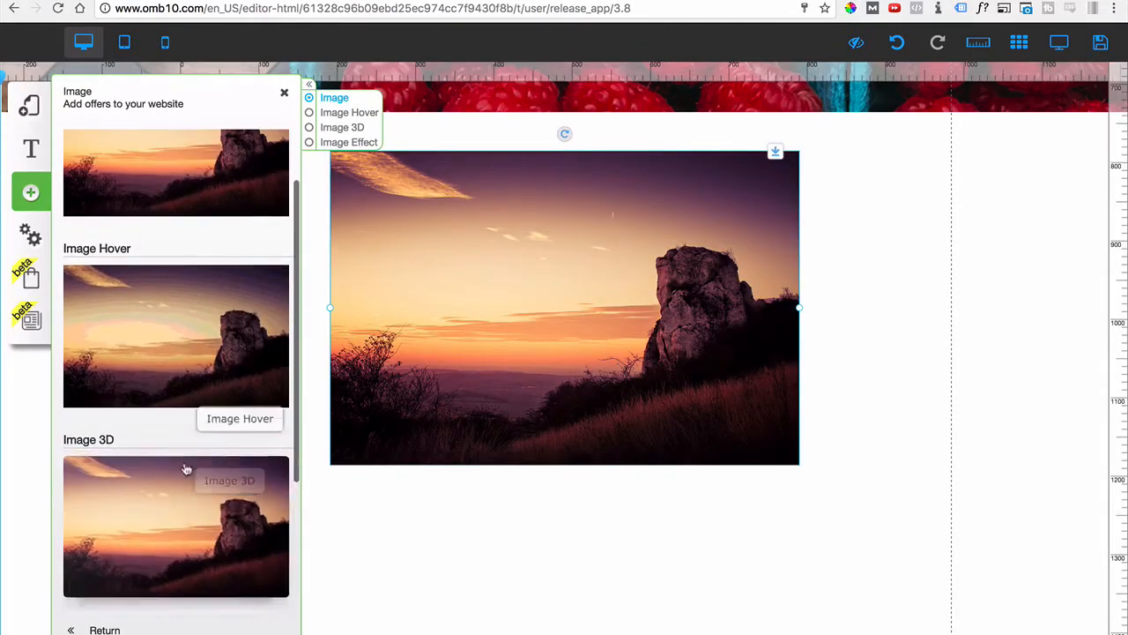
scroll(189, 524, "down", 4)
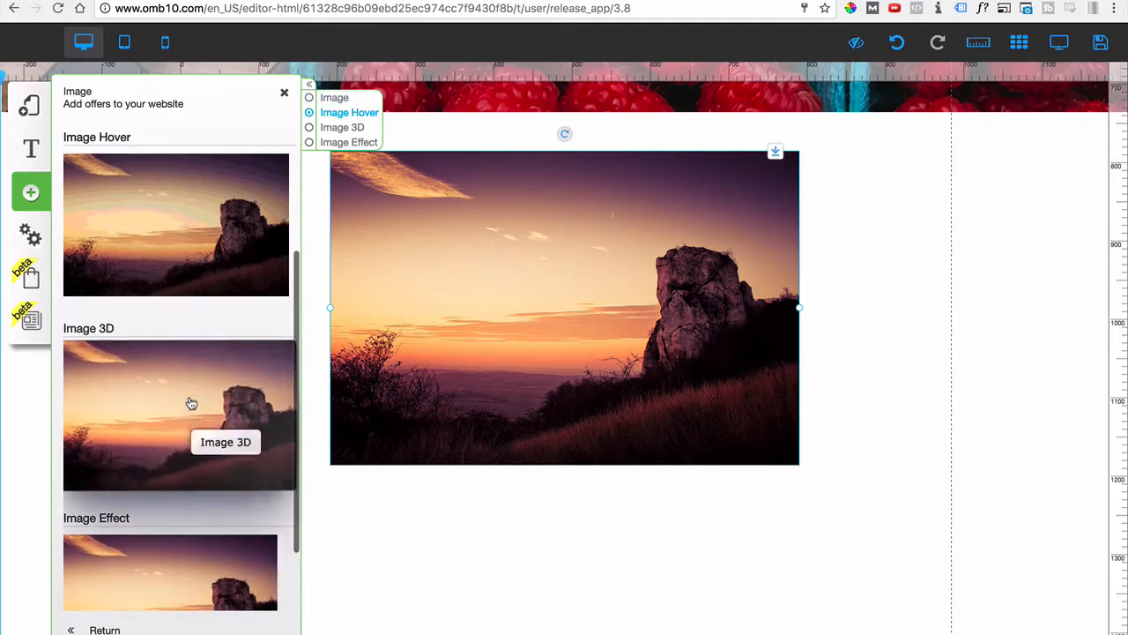
scroll(190, 396, "up", 7)
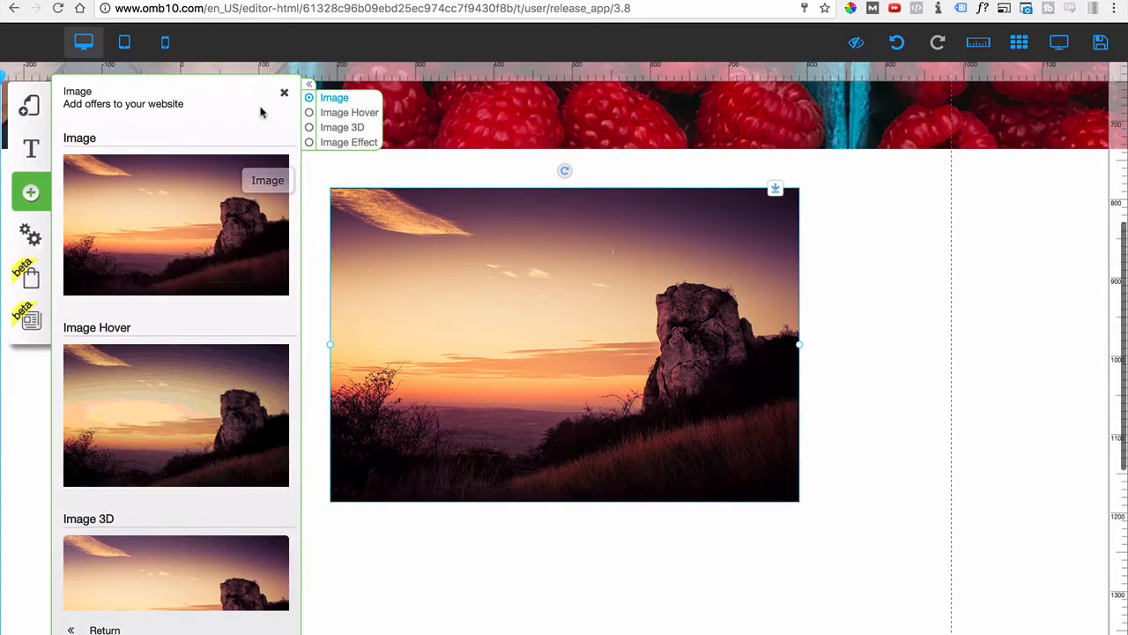
left_click(283, 92)
Step: Replace the placeholder picture with the photo of lemons in a wooden crate from My files
left_click(441, 226)
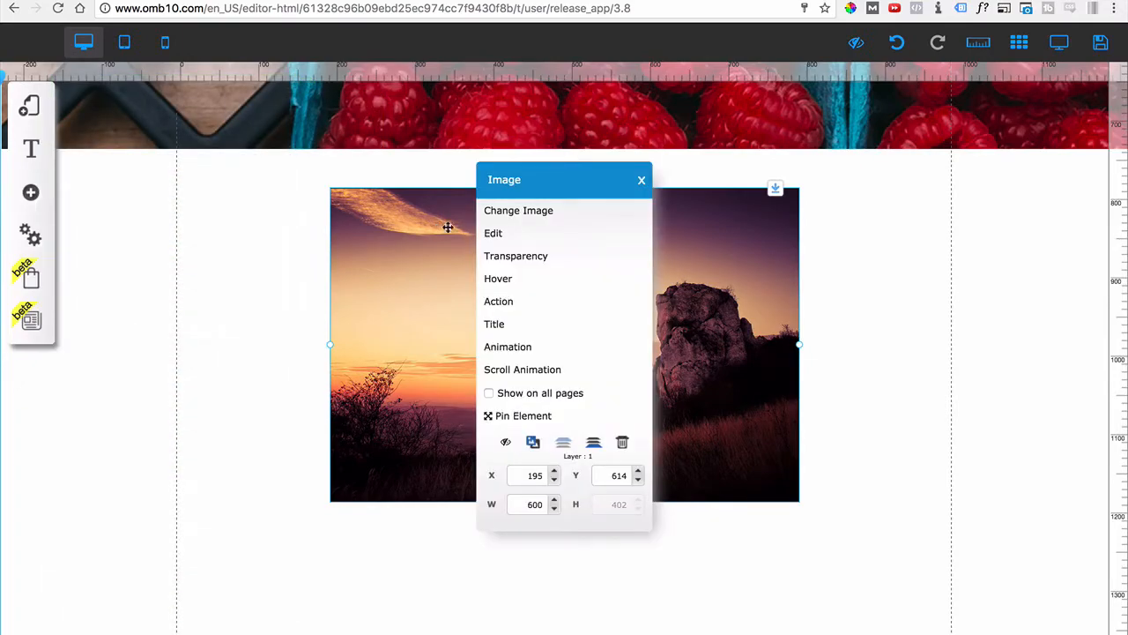
left_click(526, 212)
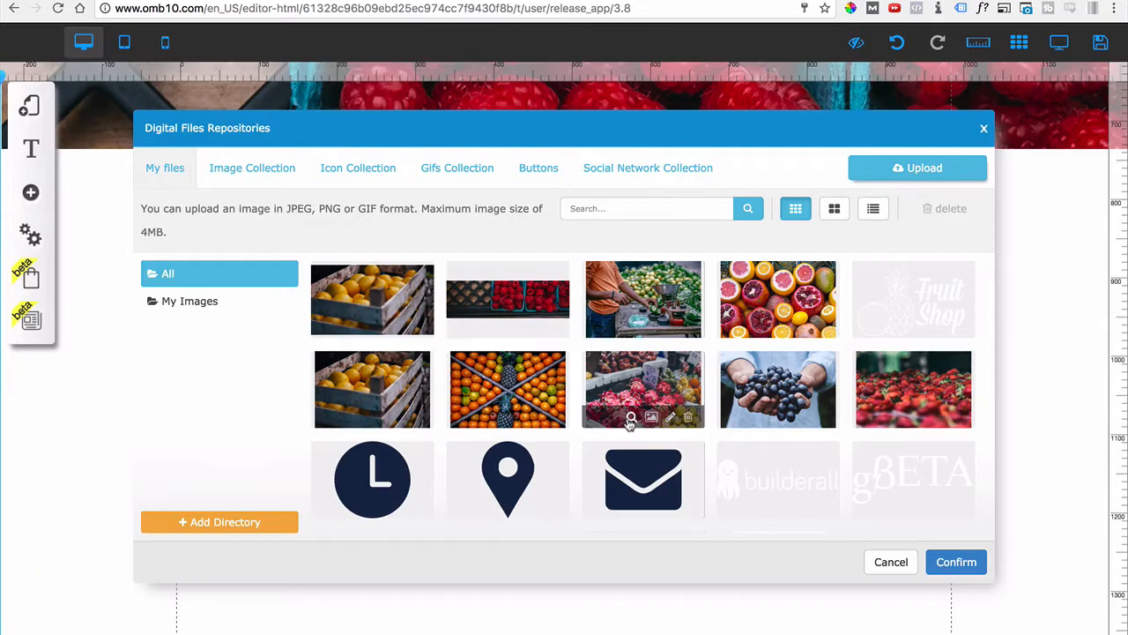
left_click(368, 401)
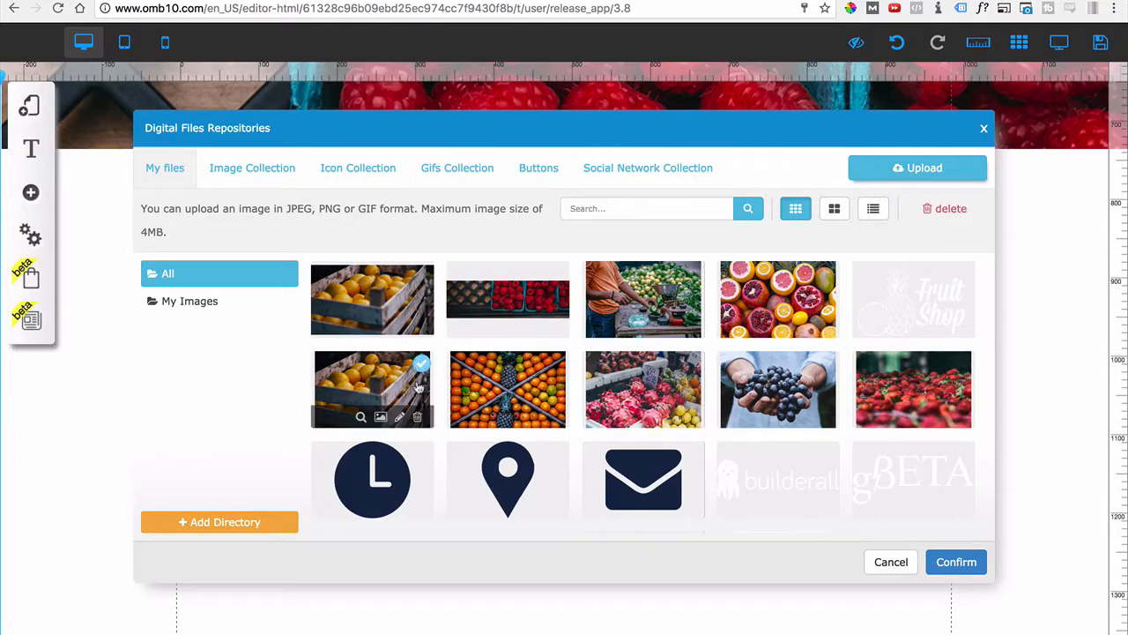
left_click(954, 563)
Step: Shrink the lemon crate image to about 382 px wide and place it at about X -72, Y 700
left_click_drag(674, 367, 518, 390)
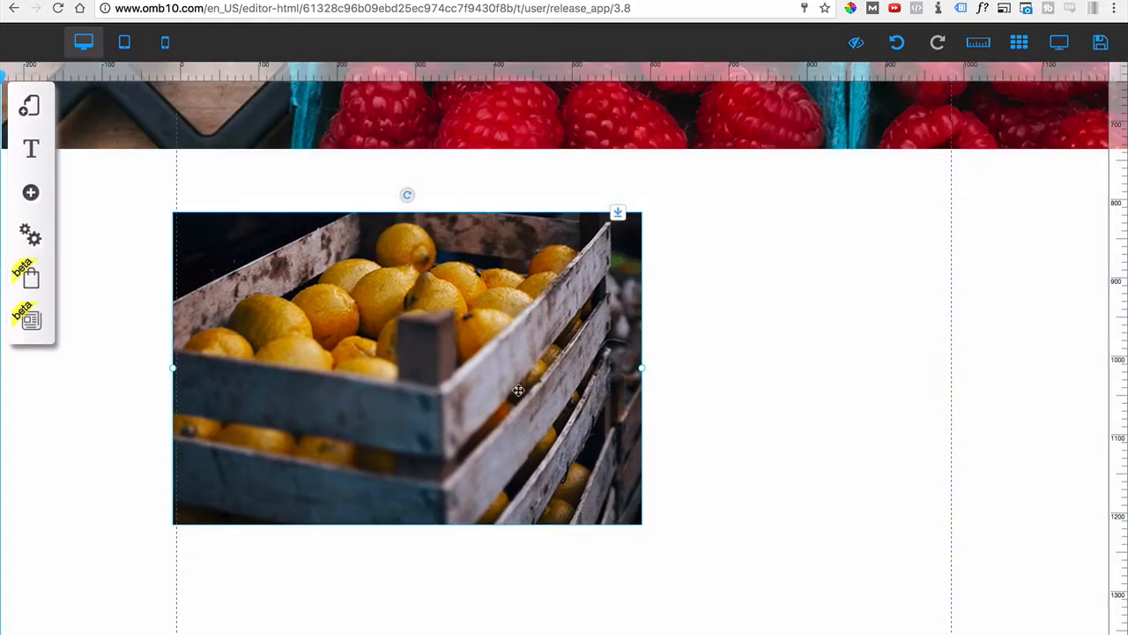
left_click_drag(644, 372, 470, 374)
left_click_drag(381, 327, 330, 370)
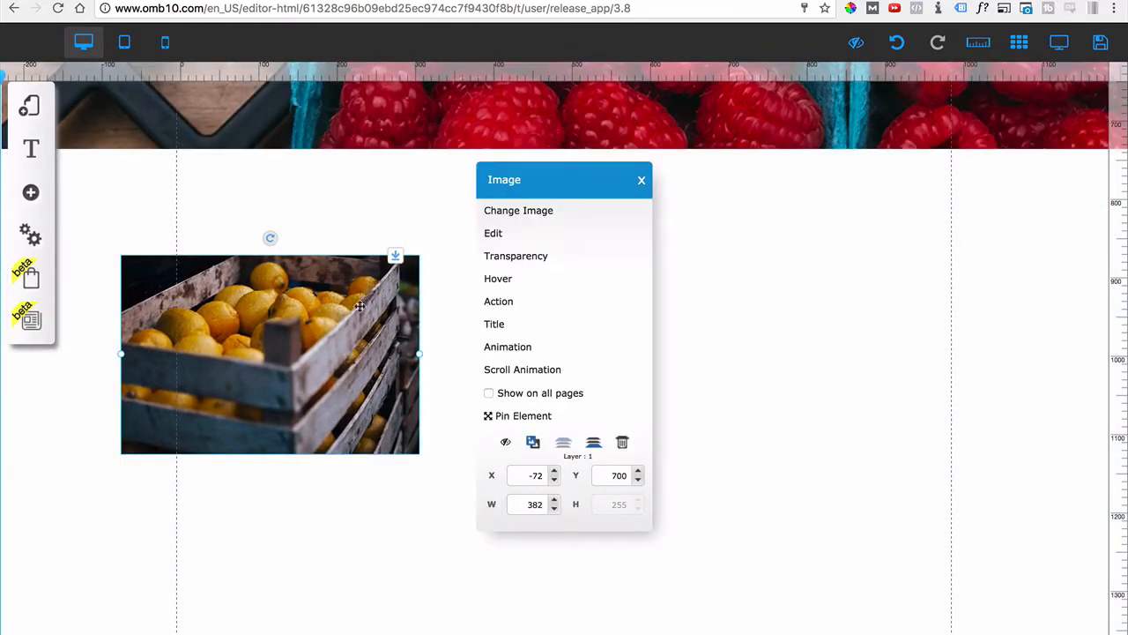
Step: Crop the top and bottom of the lemon crate photo to about 567 × 321 and save the edited image
left_click(493, 233)
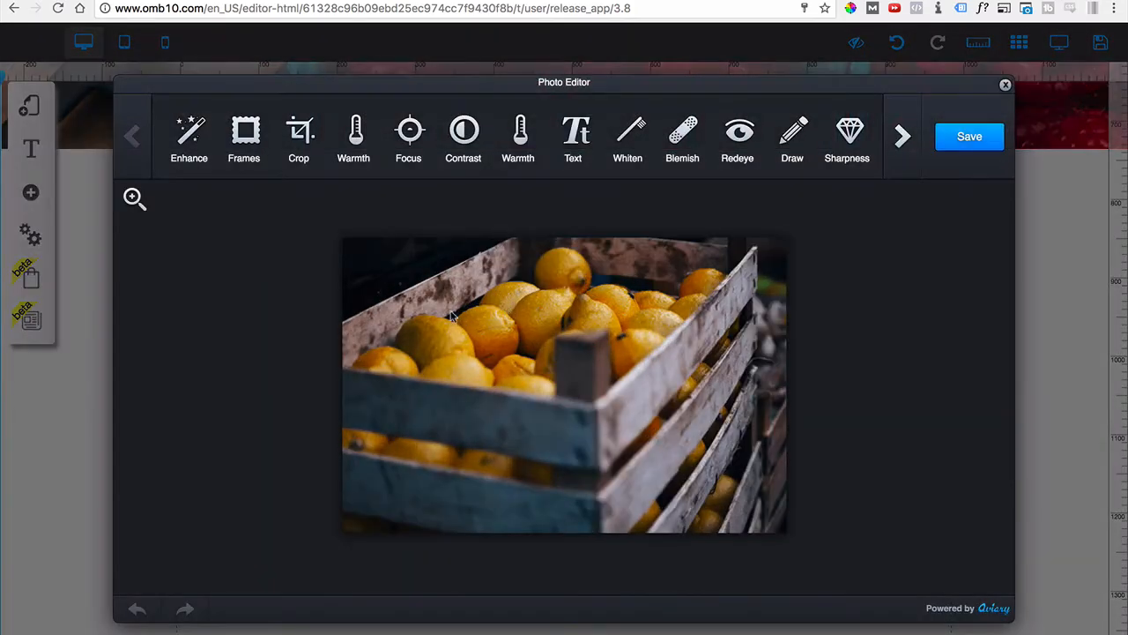
left_click(298, 139)
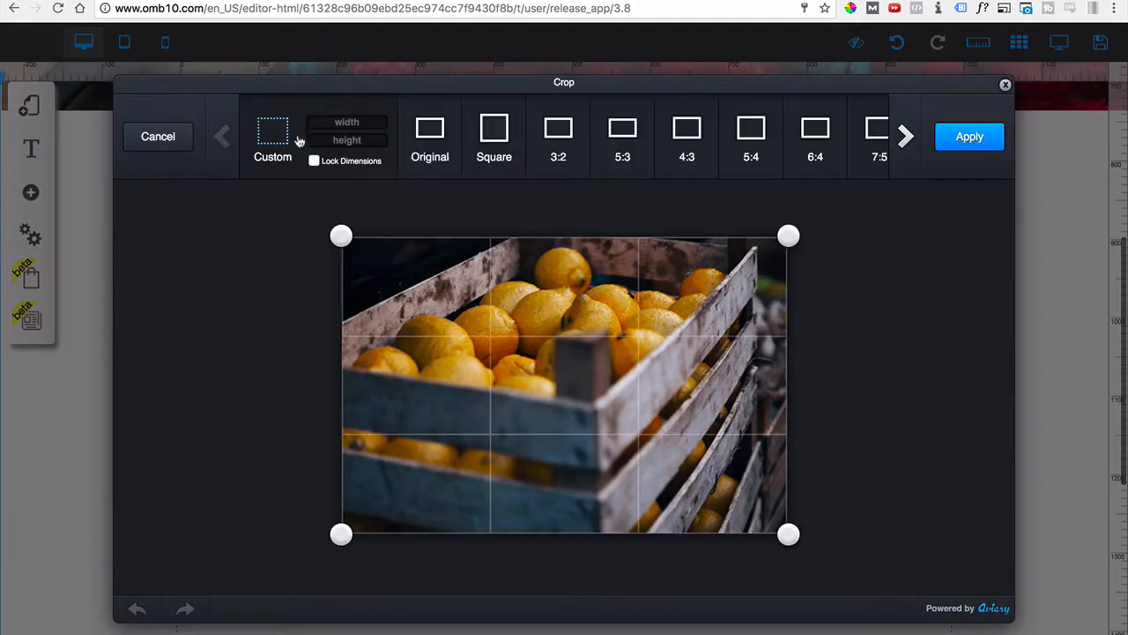
left_click_drag(342, 536, 342, 502)
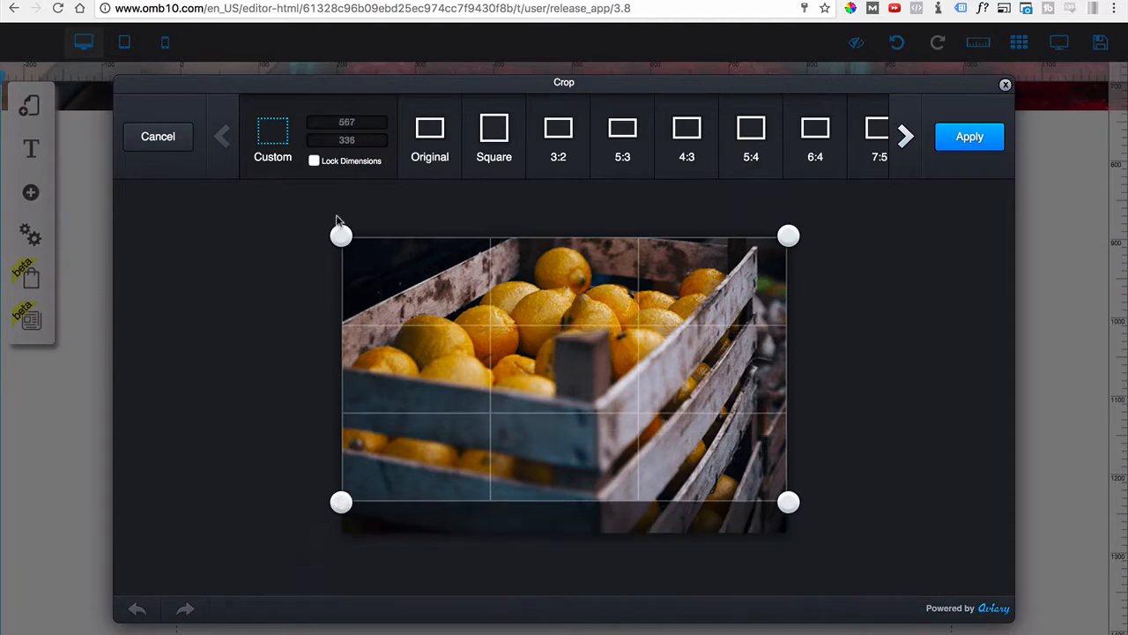
left_click_drag(342, 235, 342, 247)
left_click_drag(551, 356, 574, 370)
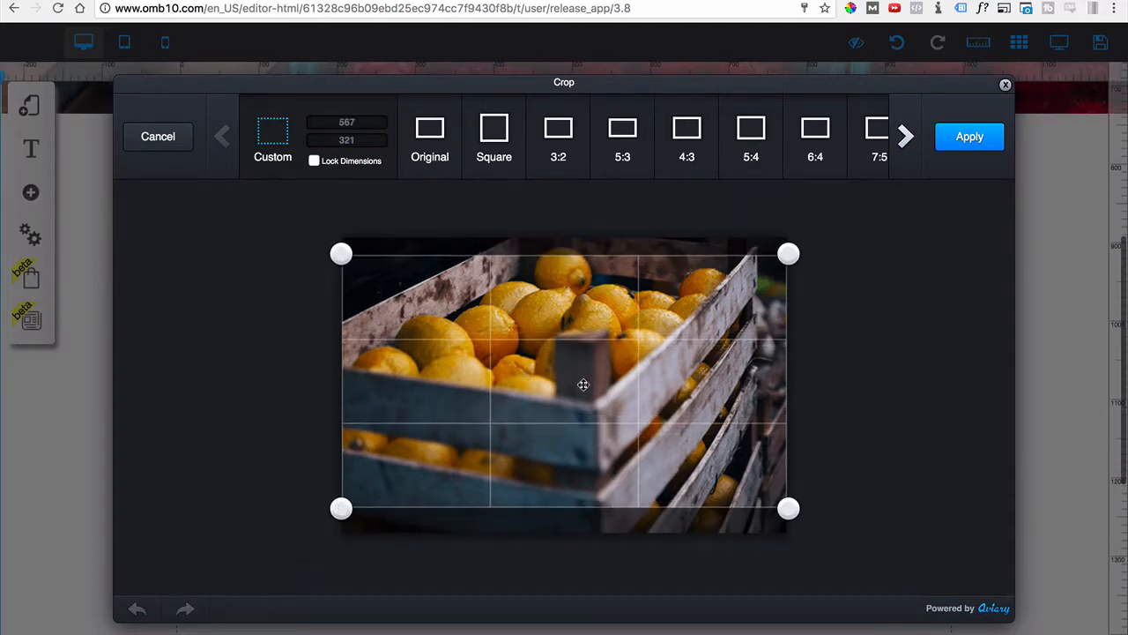
left_click(973, 143)
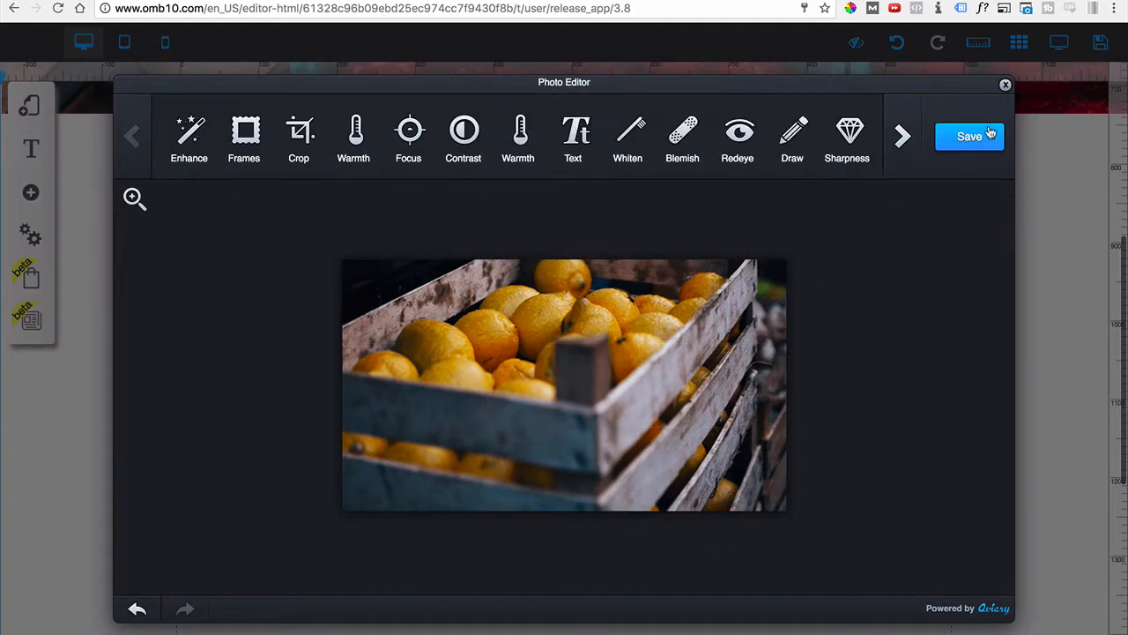
left_click(973, 141)
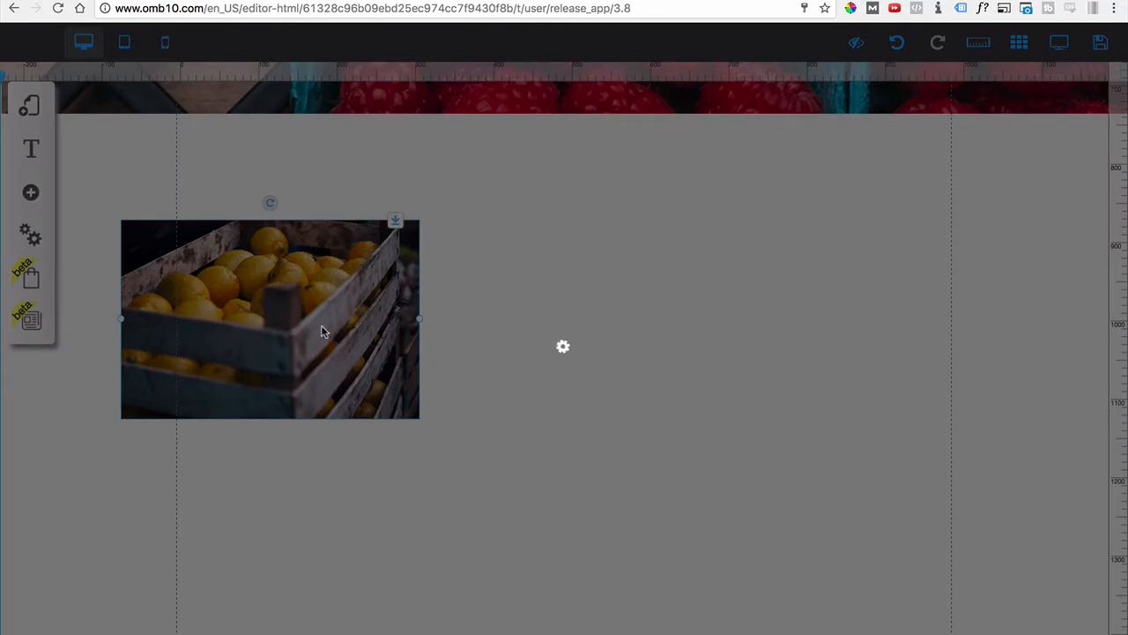
left_click(663, 396)
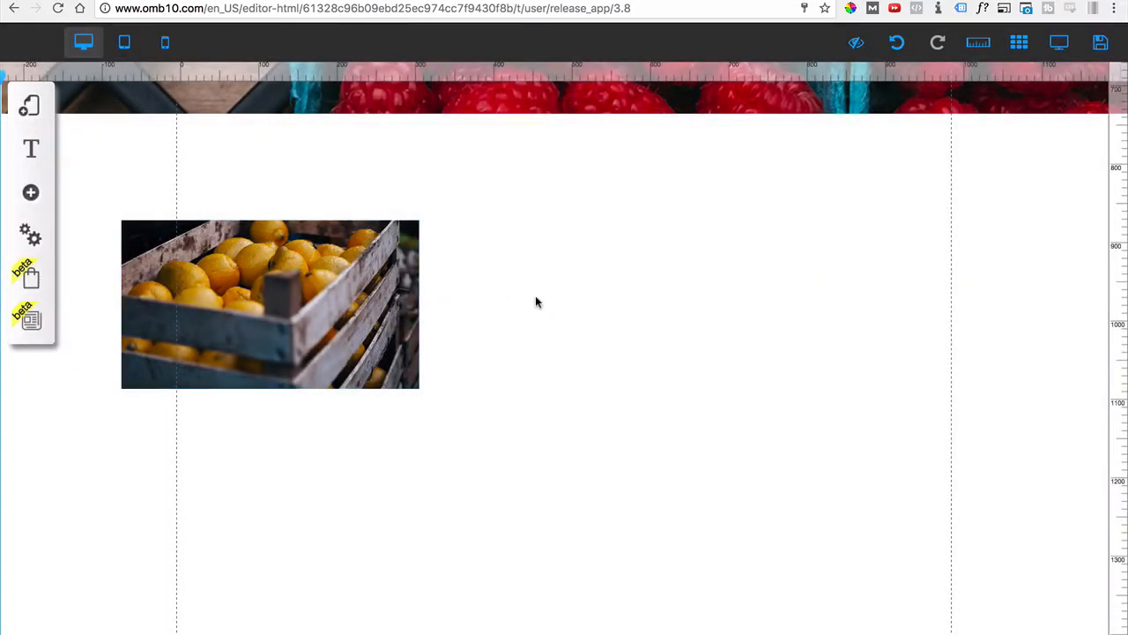
Step: Enlarge the cropped lemon crate image and move it slightly lower in the blank section
left_click_drag(420, 308, 496, 333)
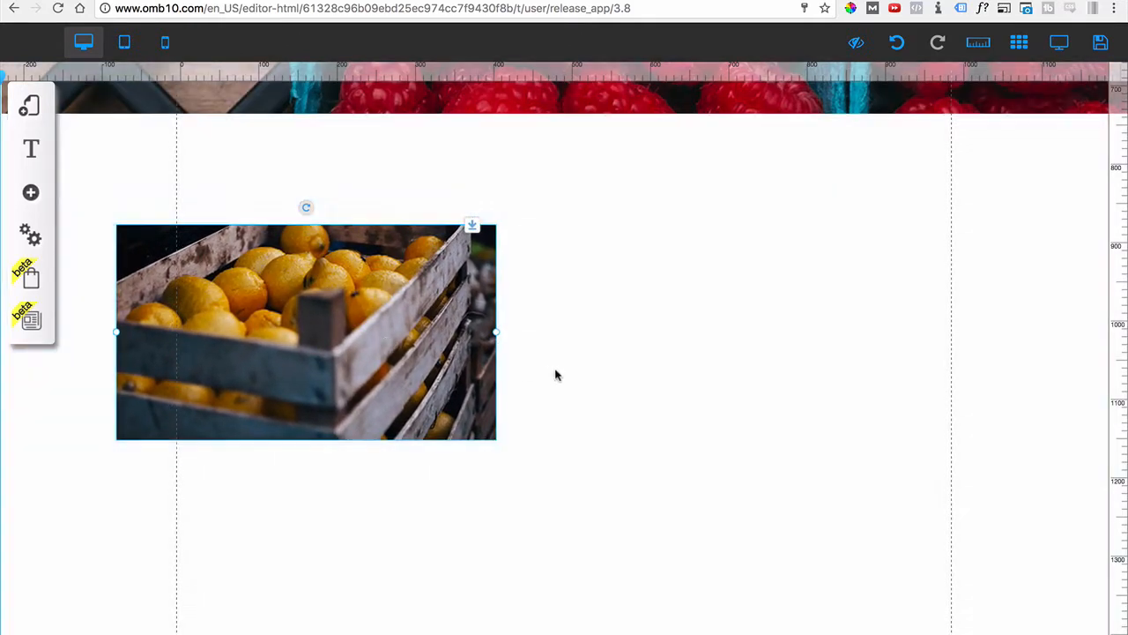
left_click_drag(299, 336, 300, 376)
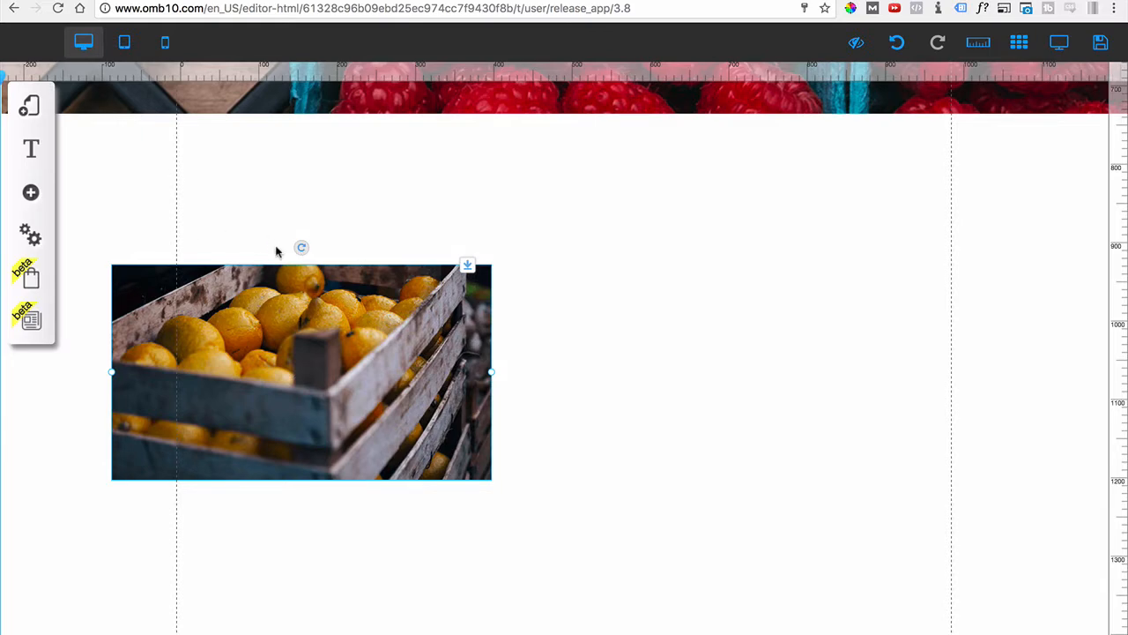
Step: Add a Title M and a Title L text element, and place the Title L one directly above the lemon crate image
left_click(31, 194)
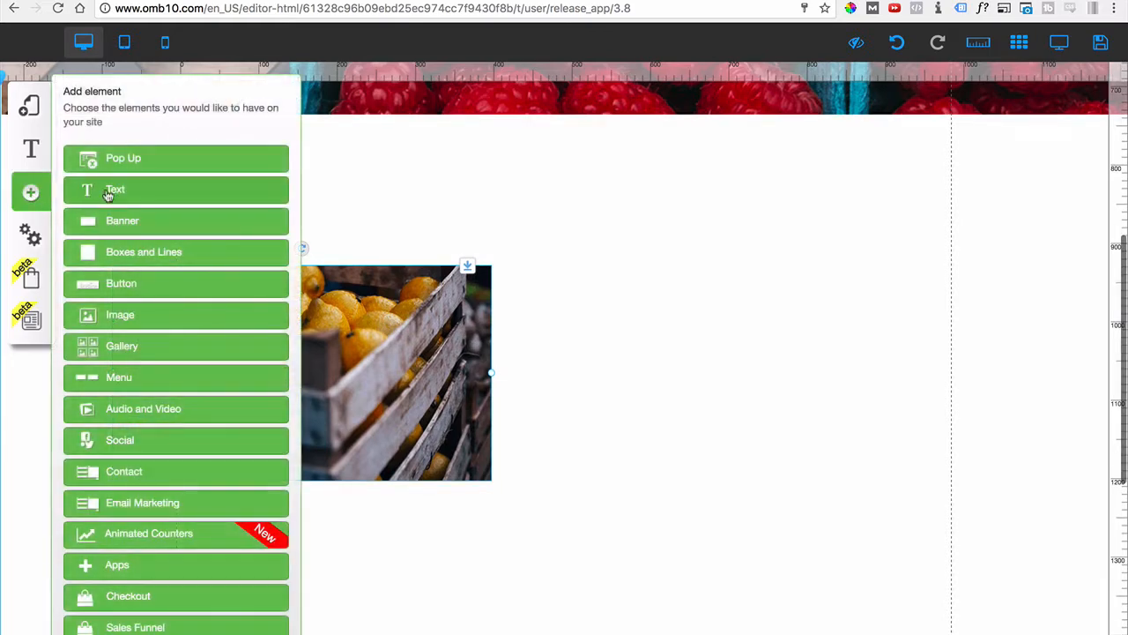
left_click(122, 202)
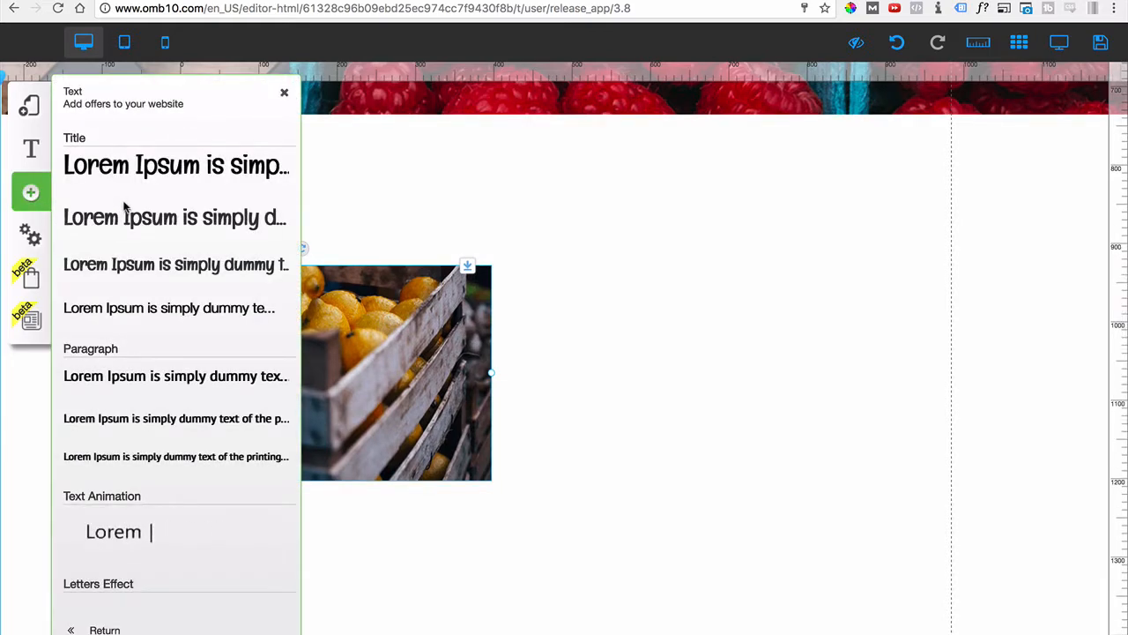
left_click(130, 273)
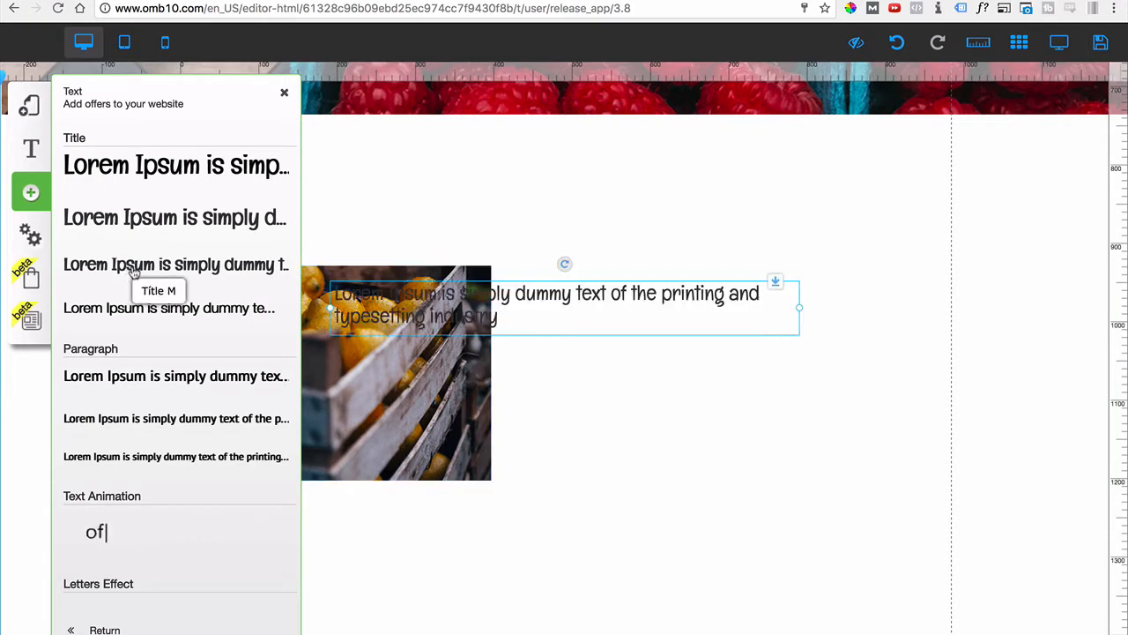
left_click(133, 222)
left_click_drag(466, 284, 479, 183)
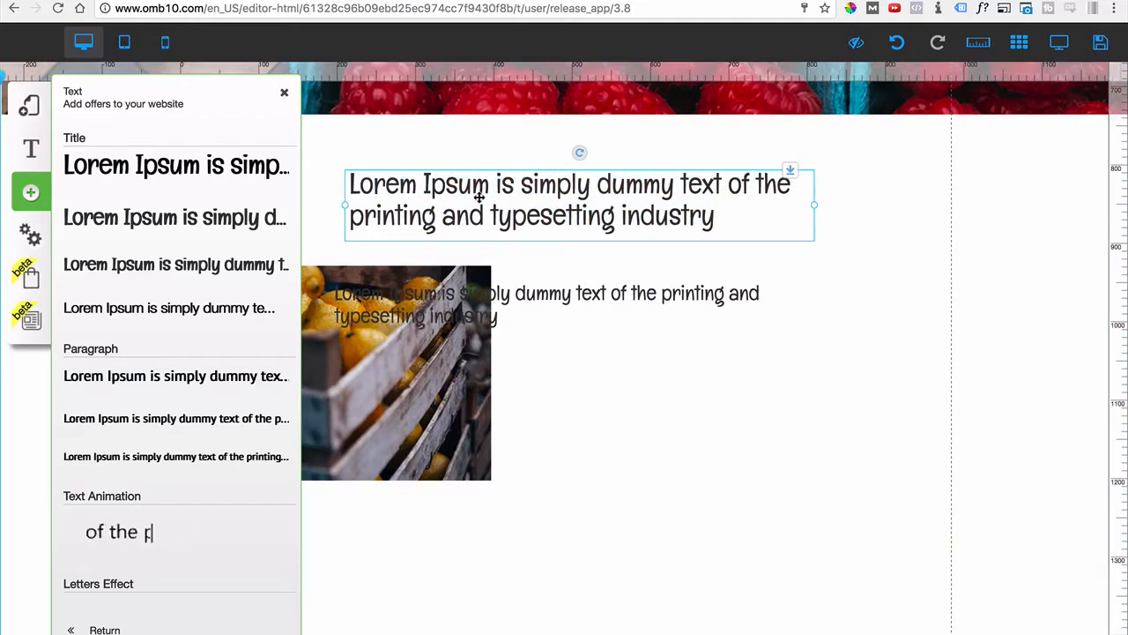
left_click(283, 91)
left_click_drag(412, 194, 216, 224)
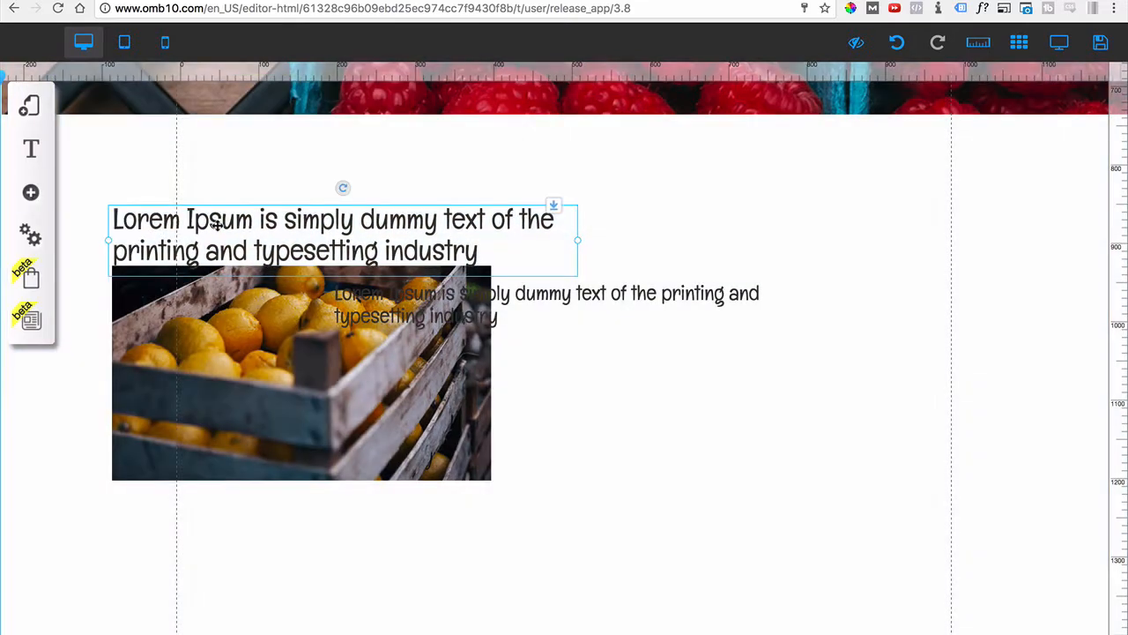
Step: Replace the placeholder heading above the image with "Our company has 10 professional fresh fruit experts."
double_click(215, 225)
double_click(216, 225)
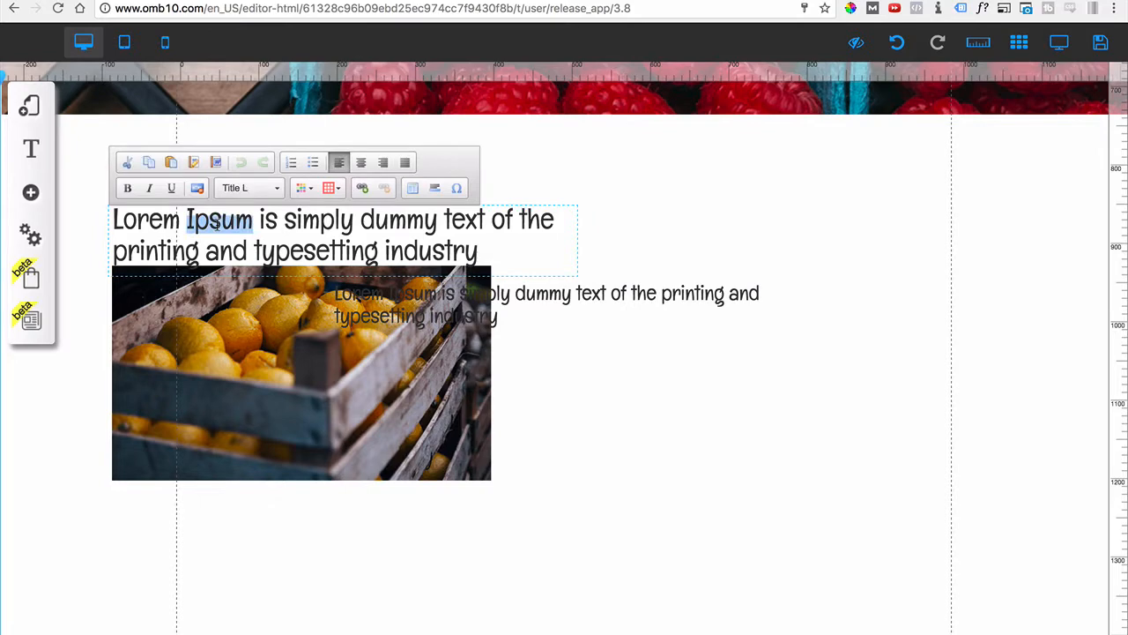
triple_click(215, 225)
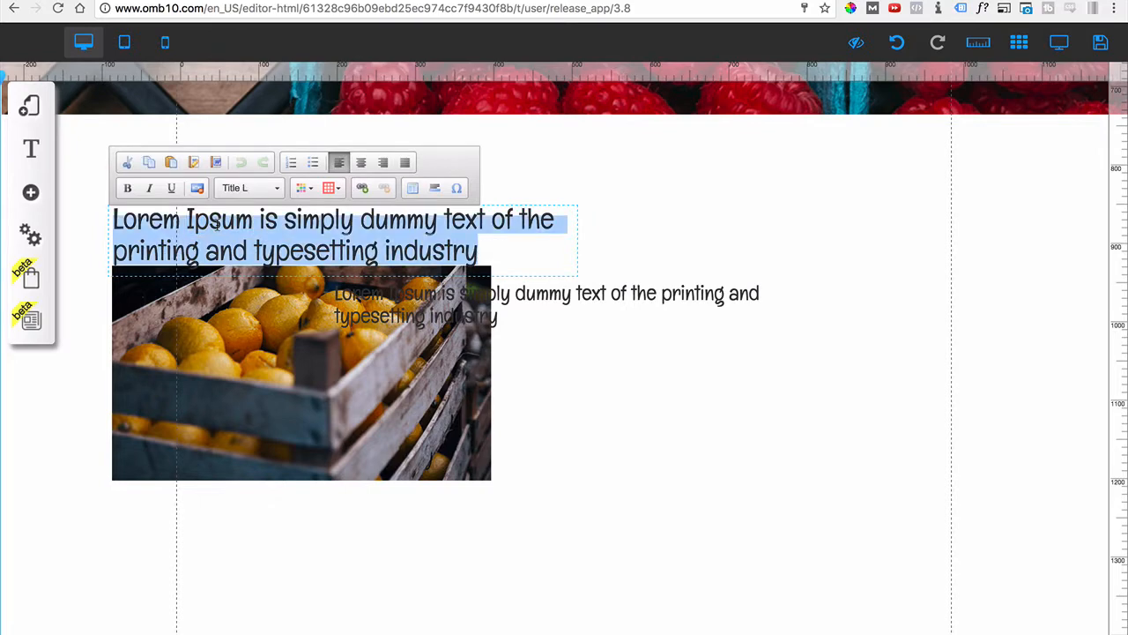
type("Ou")
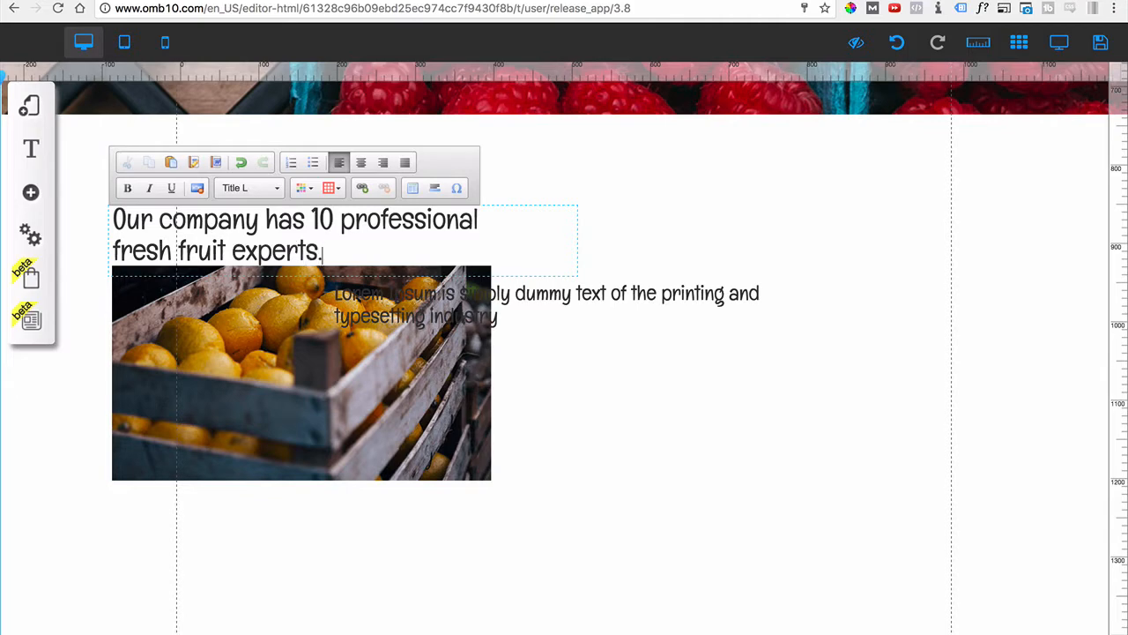
Step: Centre-align both lines of the heading above the lemon crate image
key("super+a")
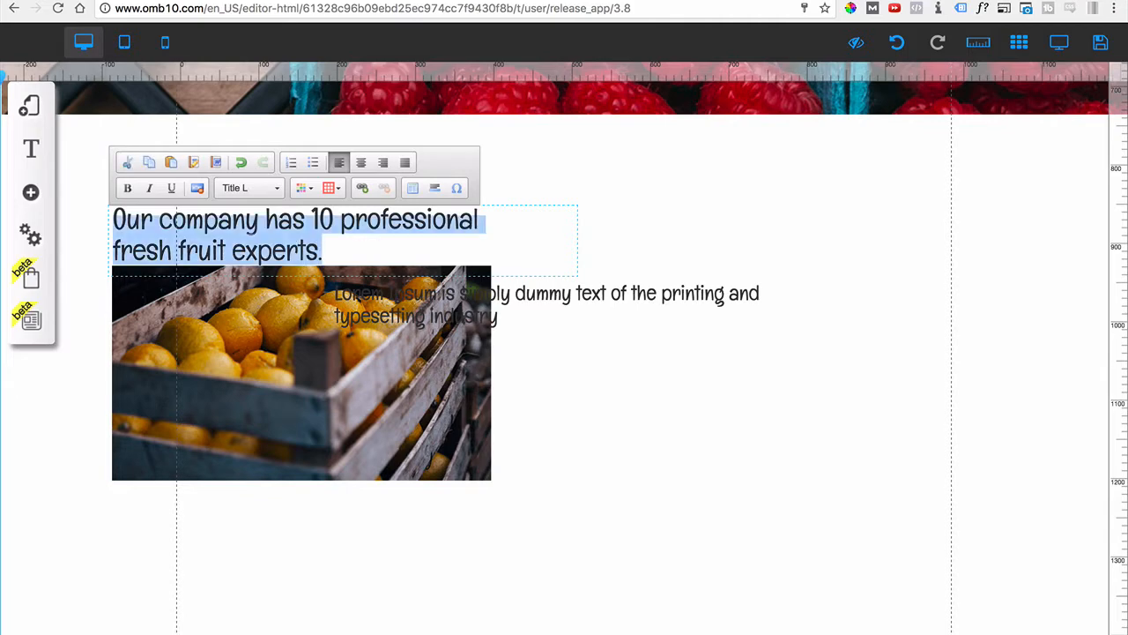
left_click(355, 163)
double_click(330, 222)
key("super+a")
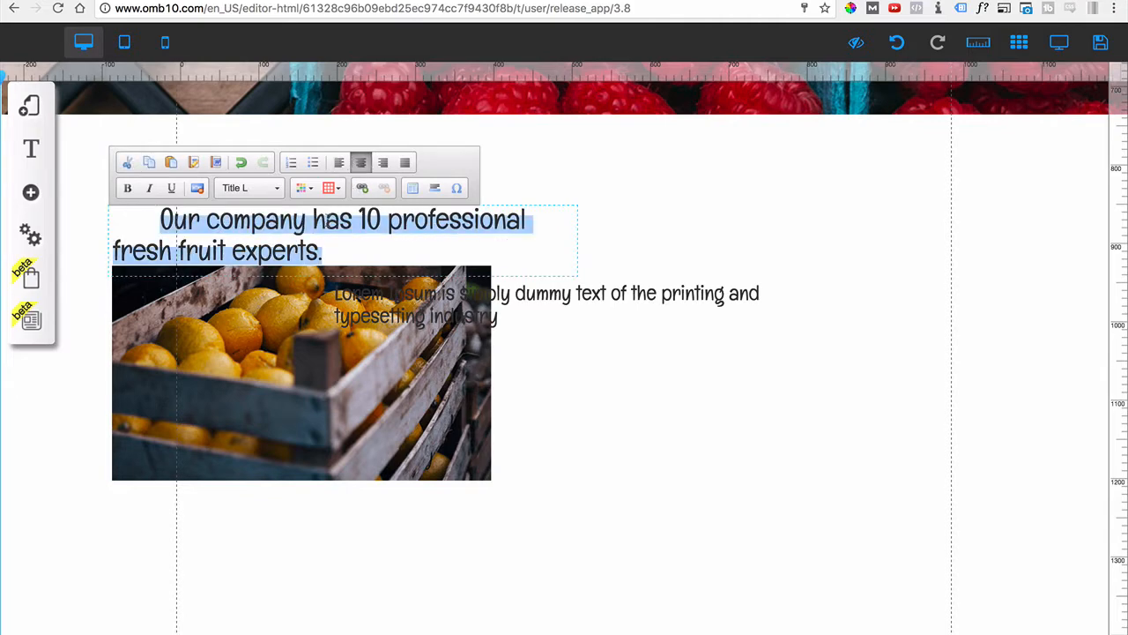
left_click(339, 163)
left_click(360, 164)
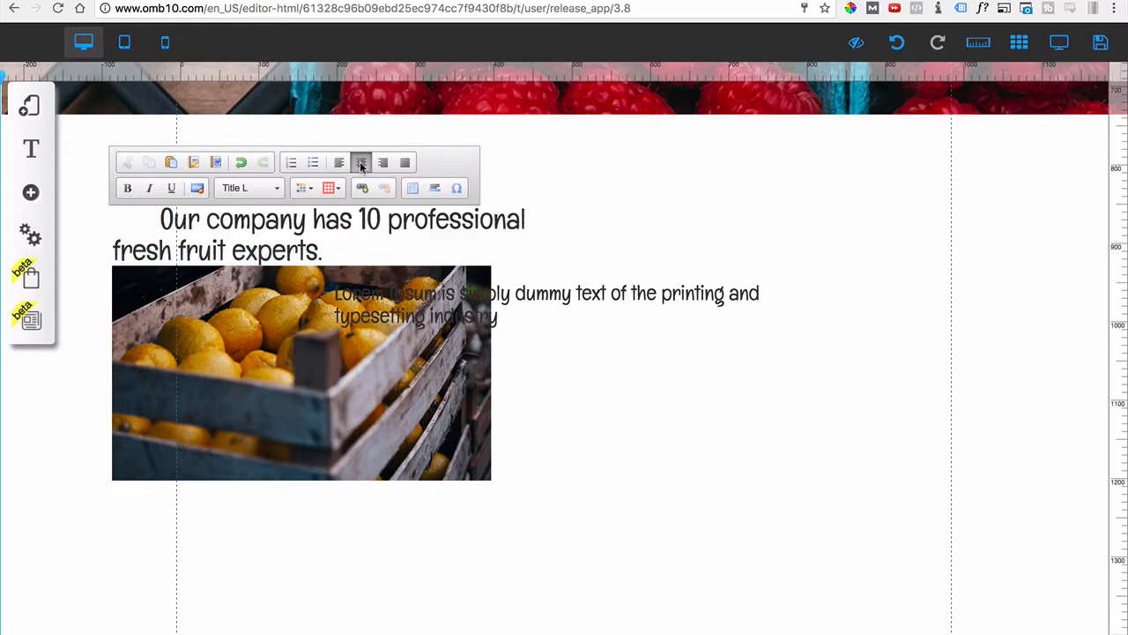
left_click(360, 167)
left_click(360, 167)
triple_click(332, 247)
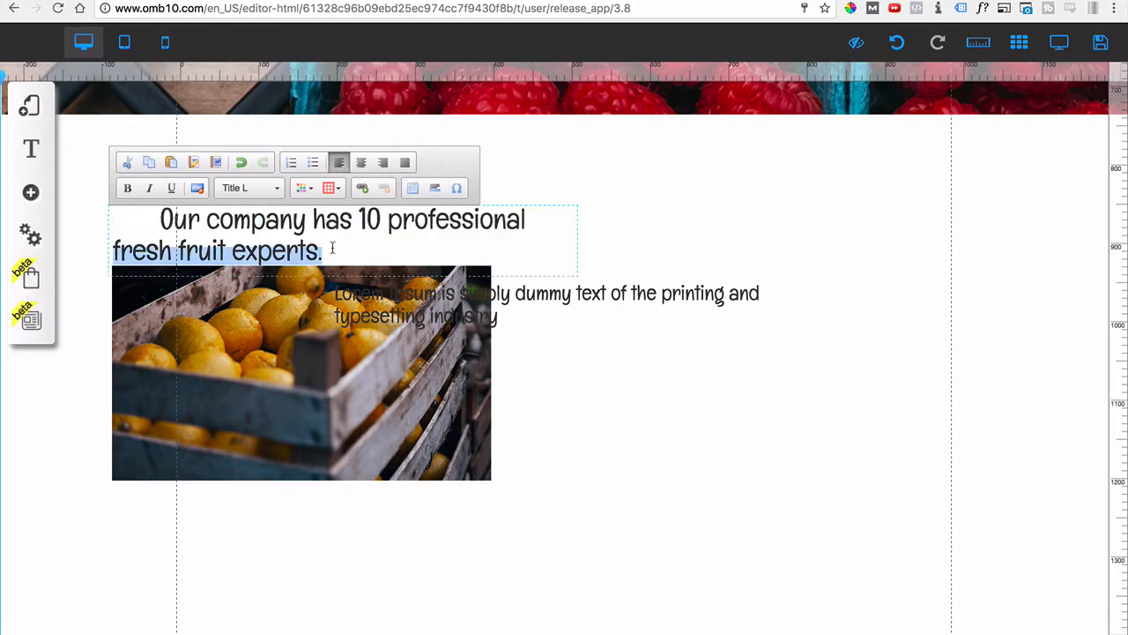
left_click(362, 166)
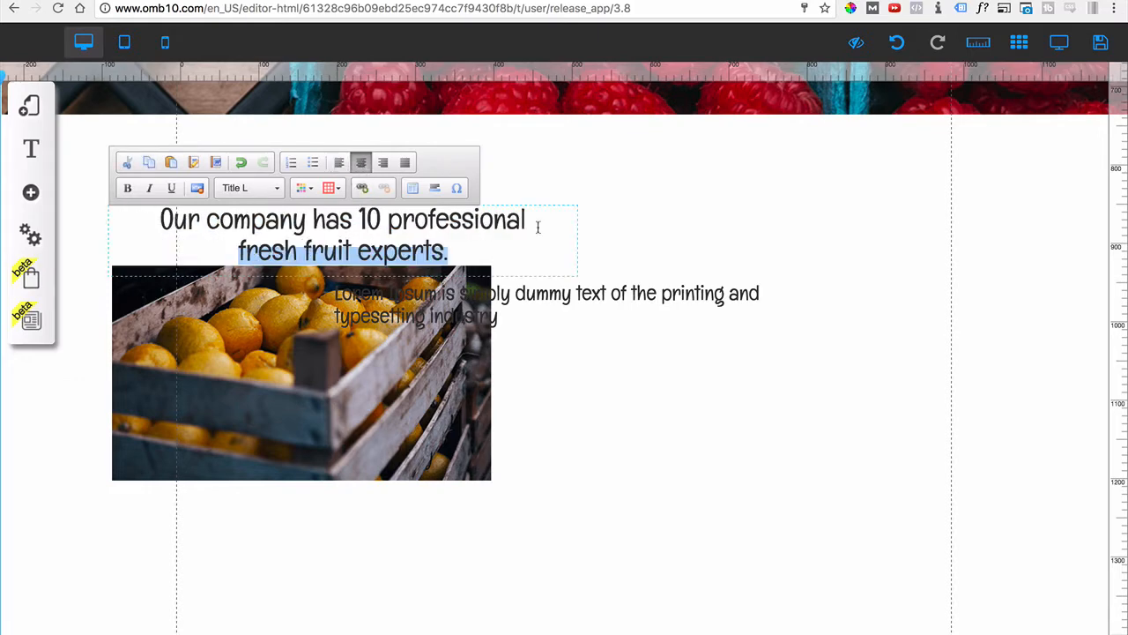
Step: Narrow the heading's text box to the lemon crate image's width and move it up slightly above the image
left_click(608, 229)
left_click_drag(578, 243, 479, 258)
left_click_drag(459, 250, 460, 235)
Step: Delete the Title M placeholder text overlapping the lemon crate image and move the image slightly lower
left_click(642, 296)
left_click(642, 297)
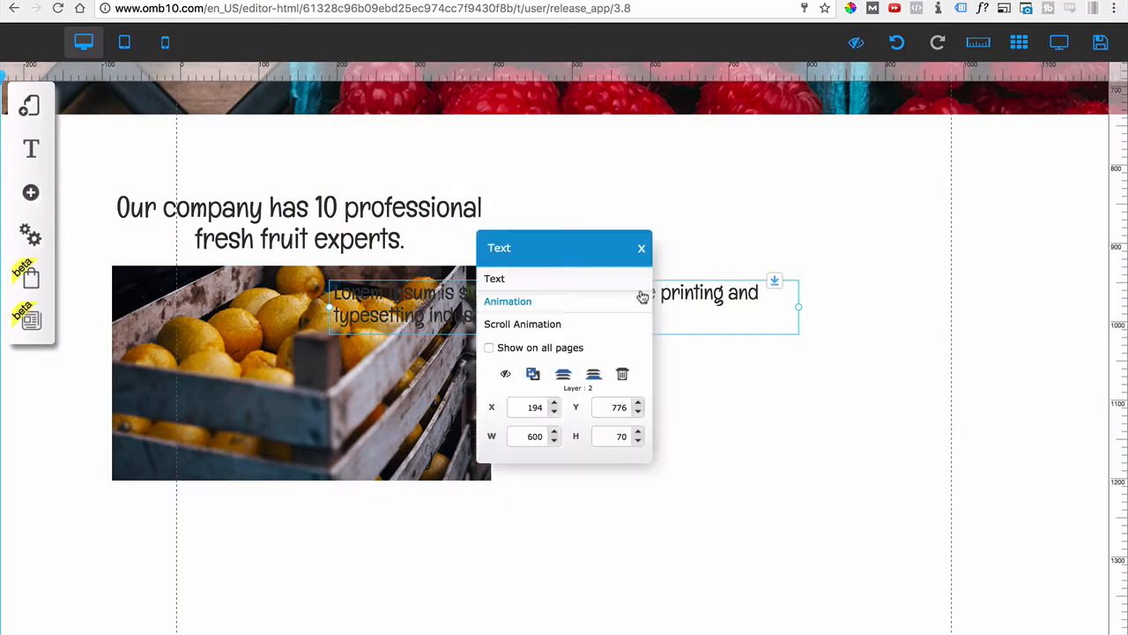
left_click(622, 374)
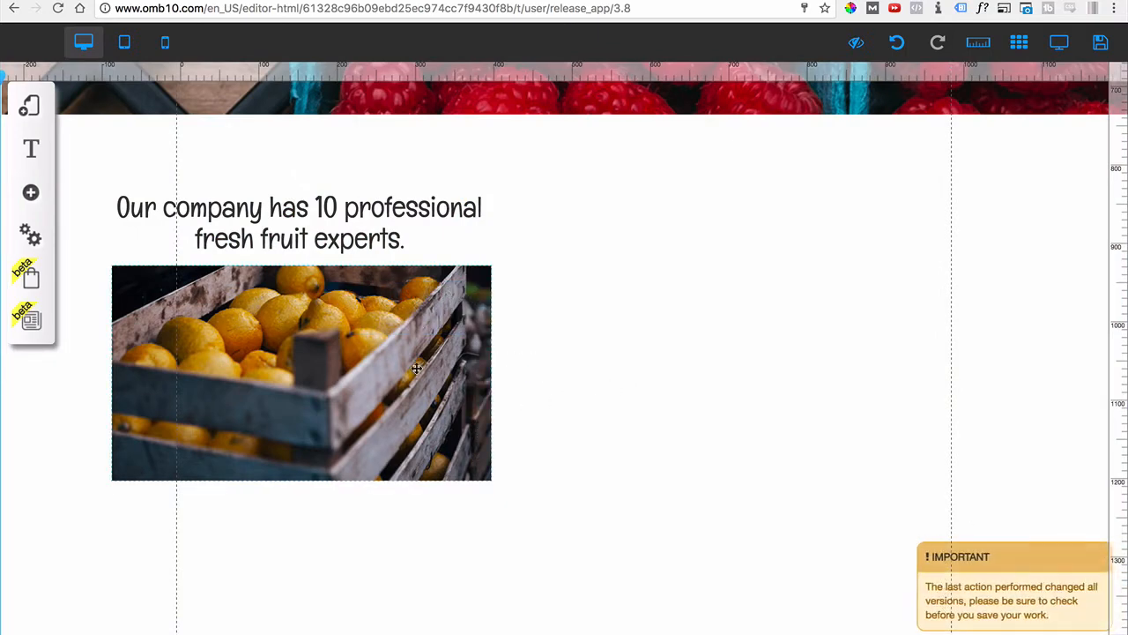
left_click_drag(415, 372, 415, 379)
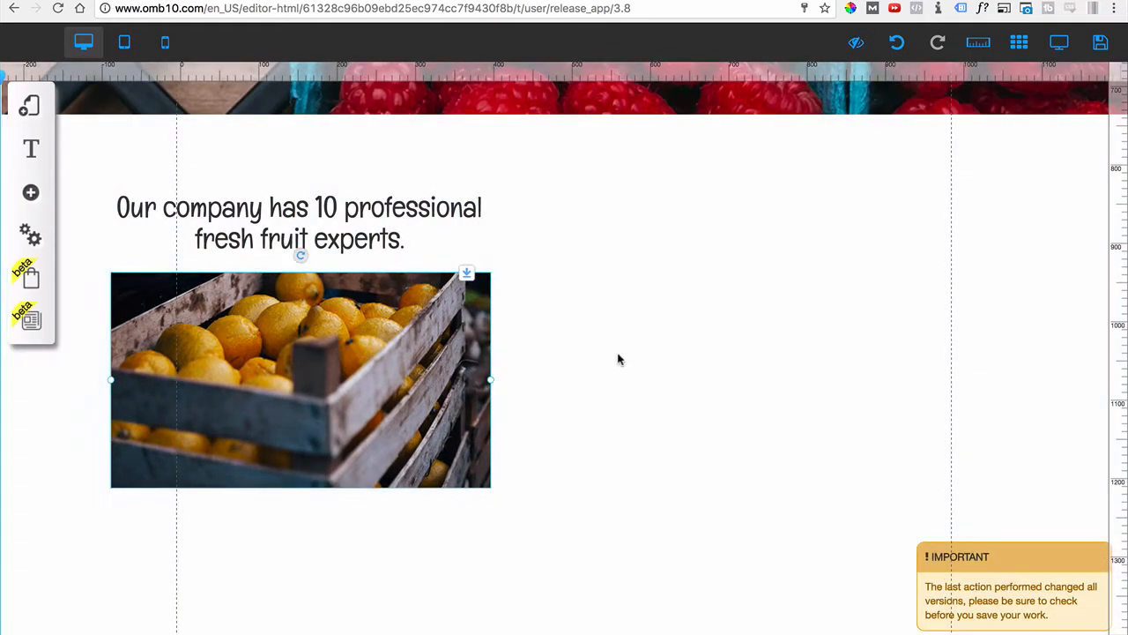
Step: Add a Body M paragraph element, place it to the right of the lemon crate image and open its text for editing
left_click(31, 153)
left_click(31, 192)
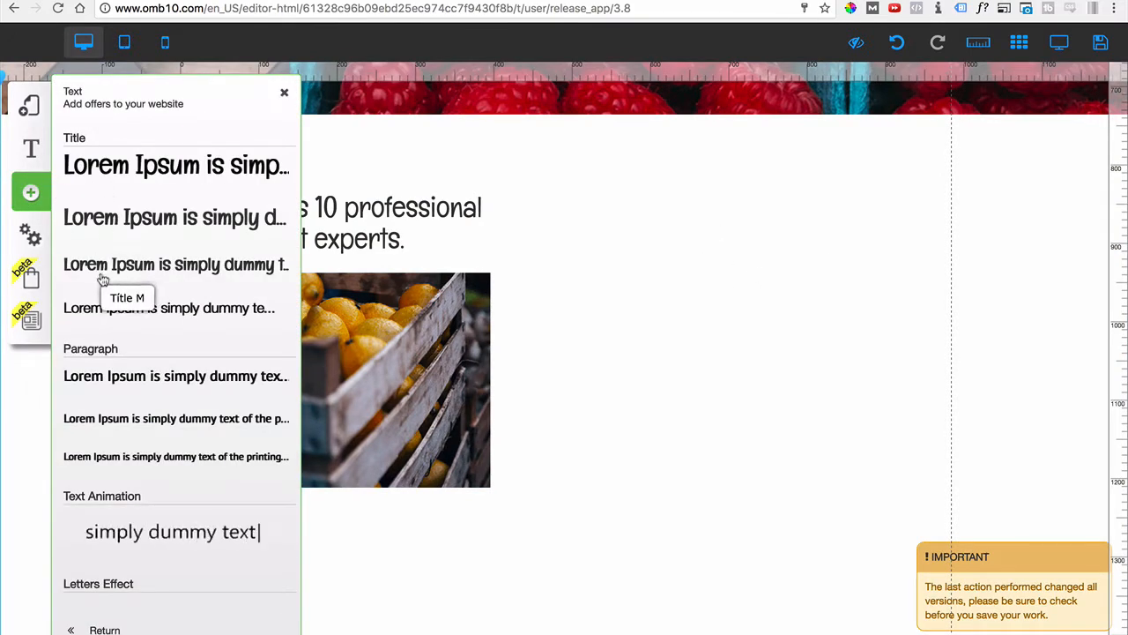
left_click(144, 426)
left_click_drag(534, 309, 720, 284)
left_click(722, 284)
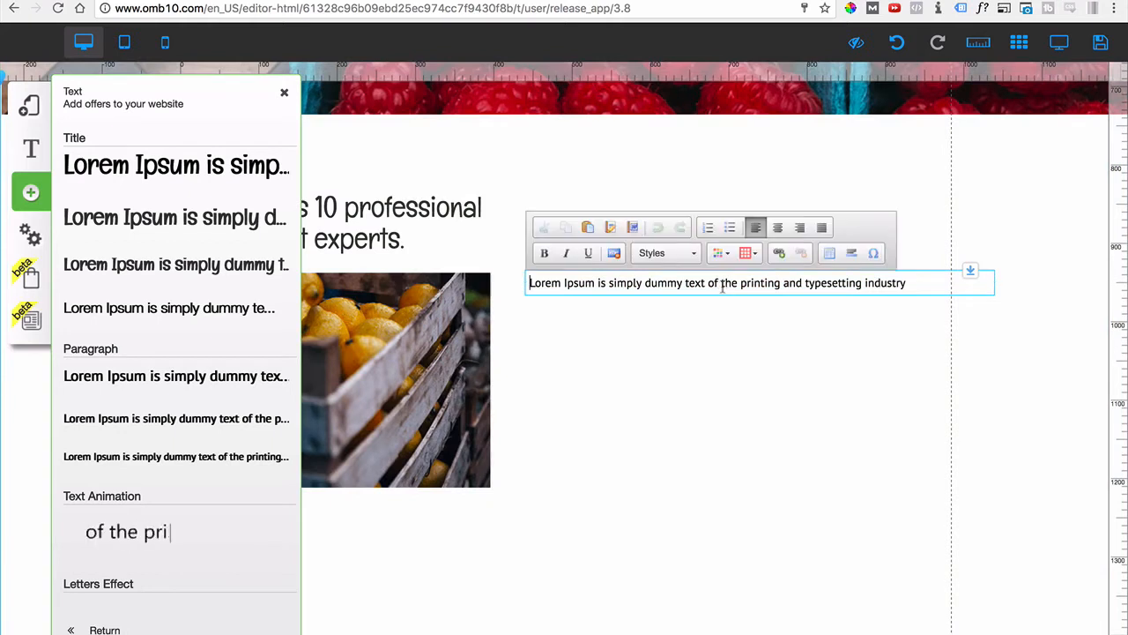
Step: Extend the first paragraph by copying its placeholder sentence until it holds four copies in a row
double_click(728, 283)
triple_click(722, 284)
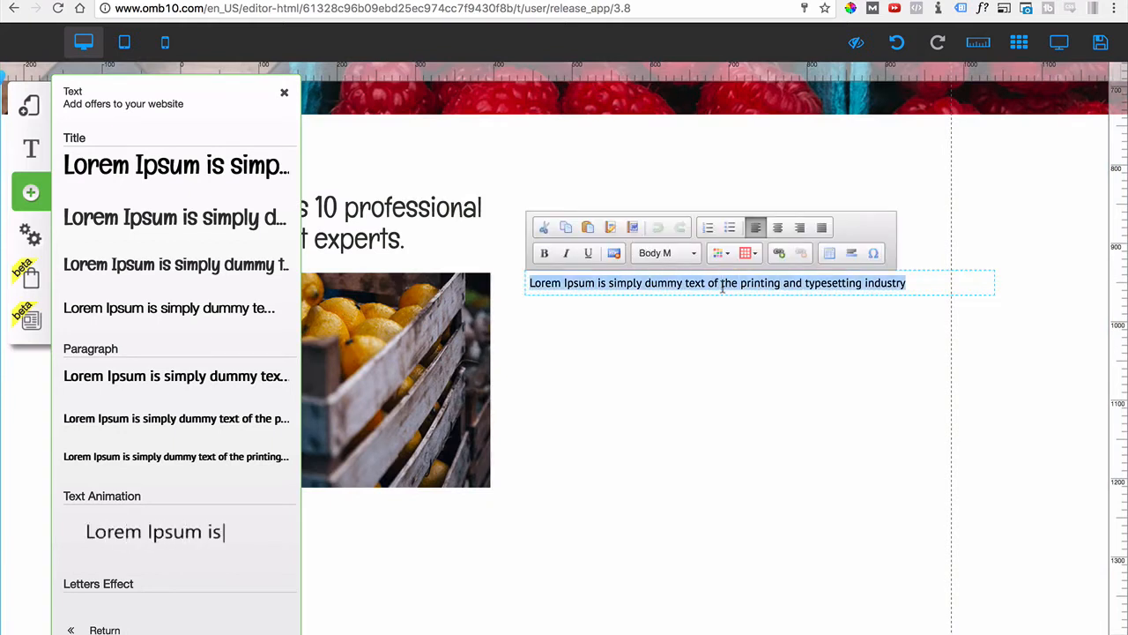
key("ctrl+c")
key("Right")
key("ctrl+v")
key("ctrl+v")
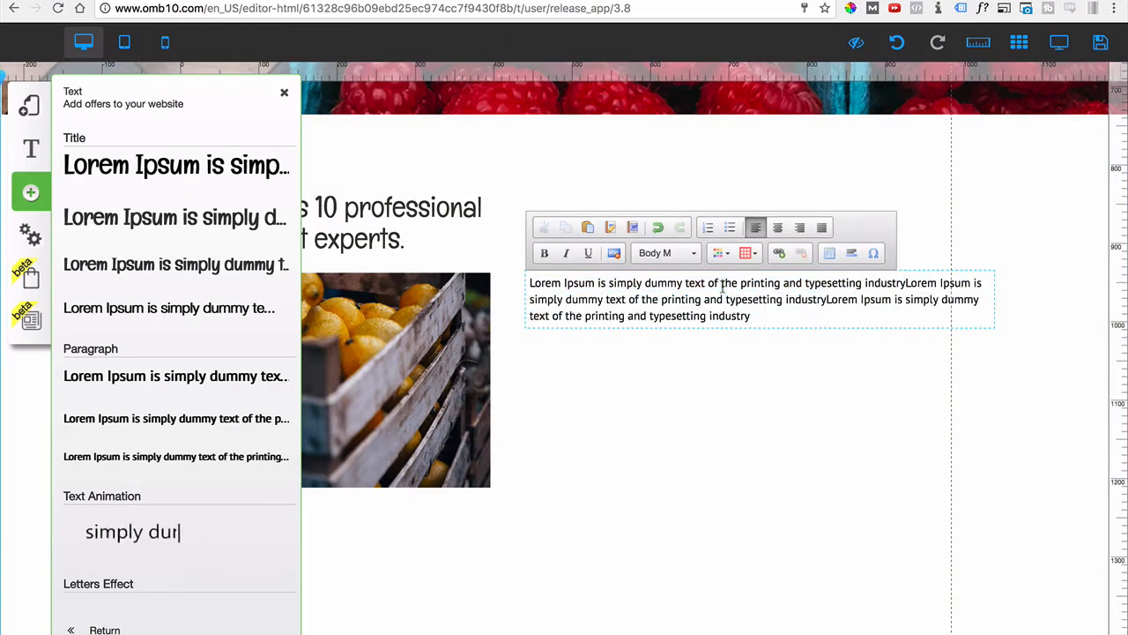
key("ctrl+v")
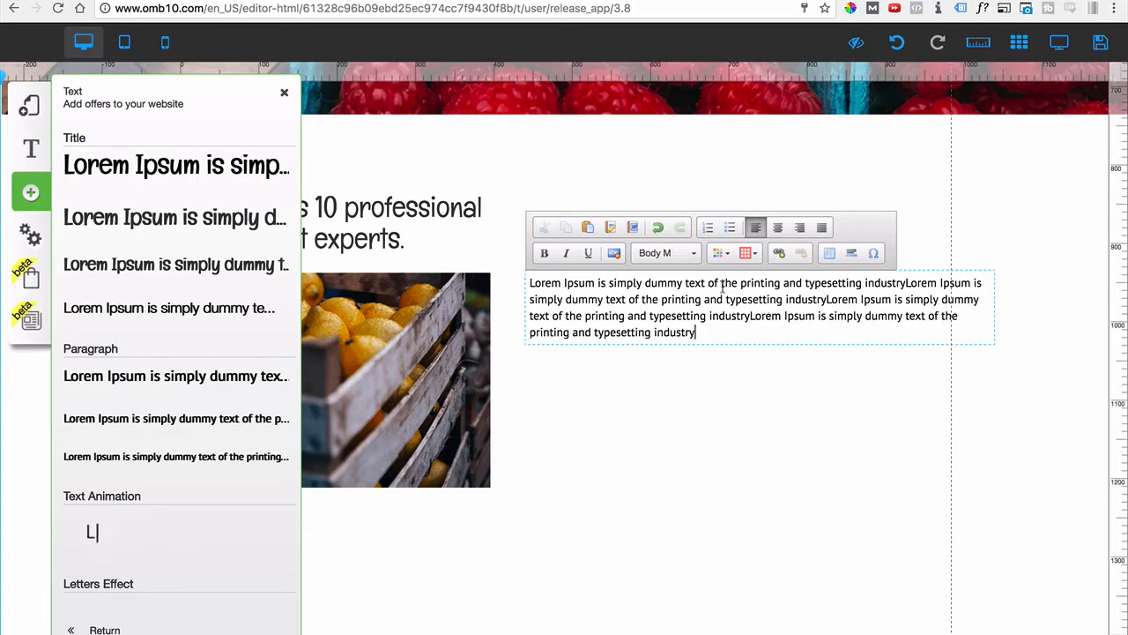
Step: Add a second paragraph with four copies of the placeholder sentence and a third with three, separated by blank lines
key("ctrl+v")
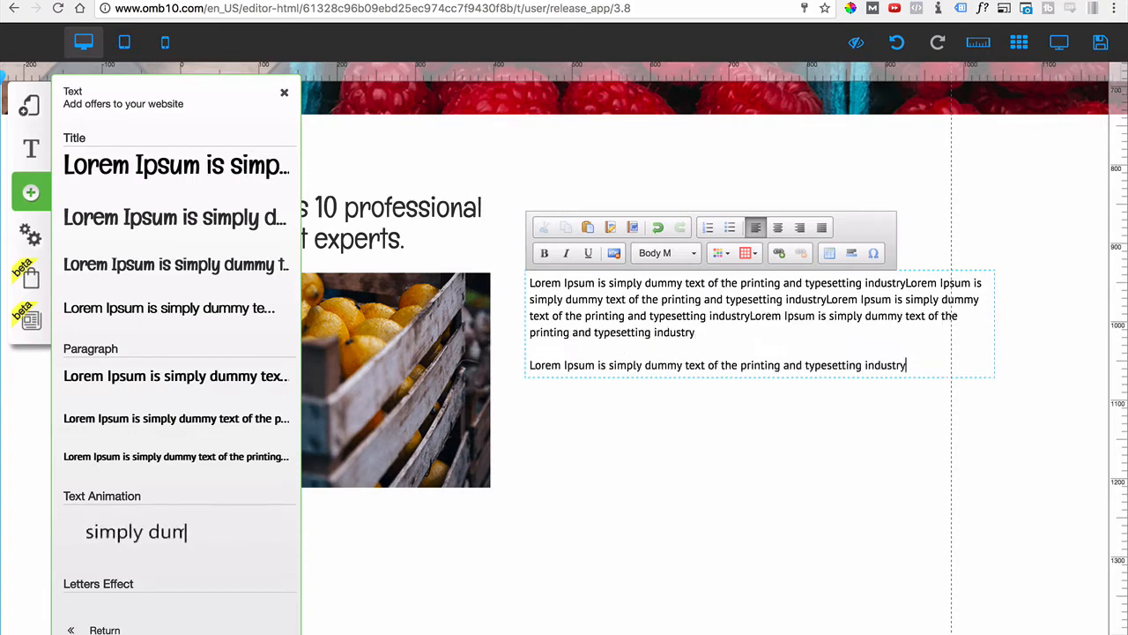
key("ctrl+v")
key("ctrl+v")
key("BackSpace")
key("Return")
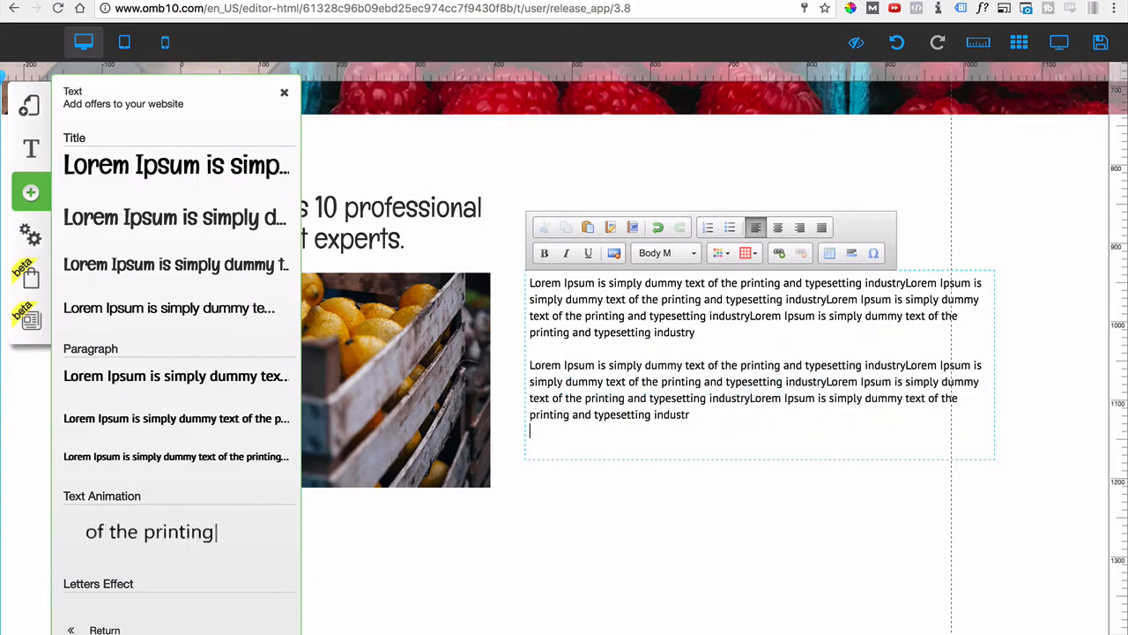
key("ctrl+v")
key("ctrl+v")
key("ctrl+v")
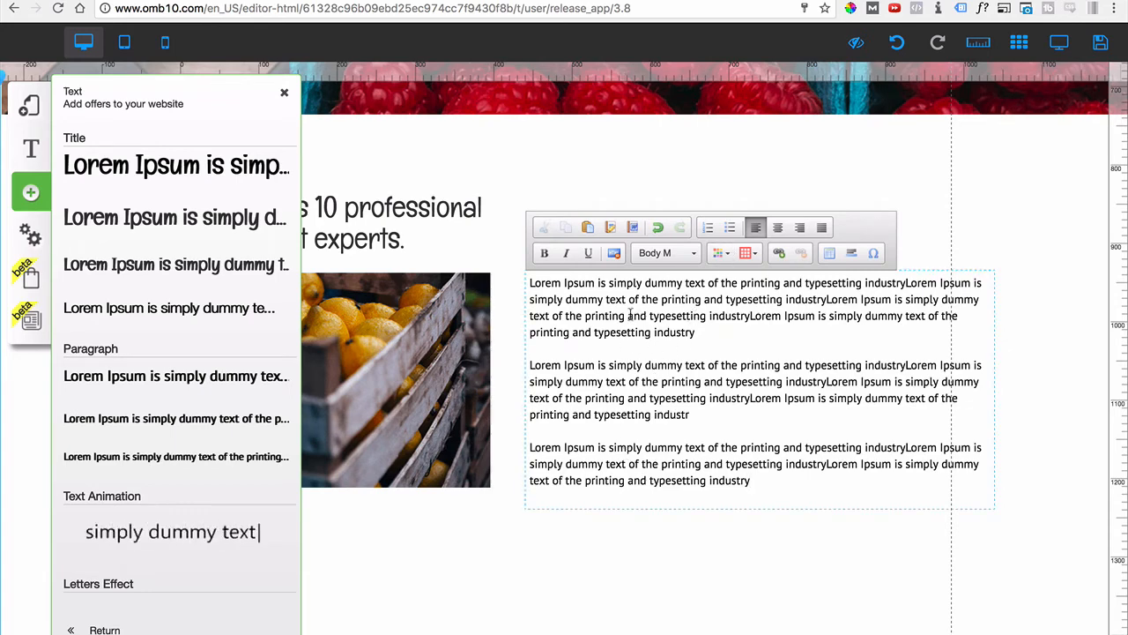
Step: Justify all three paragraphs beside the lemon crate image and nudge the text block slightly up
key("super+a")
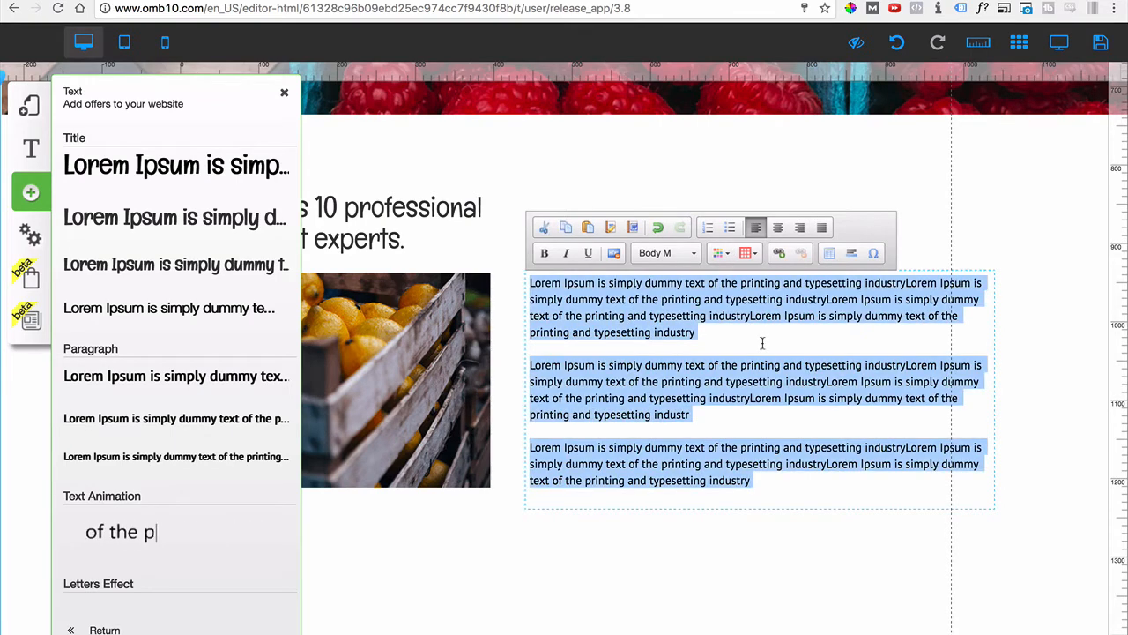
left_click(779, 231)
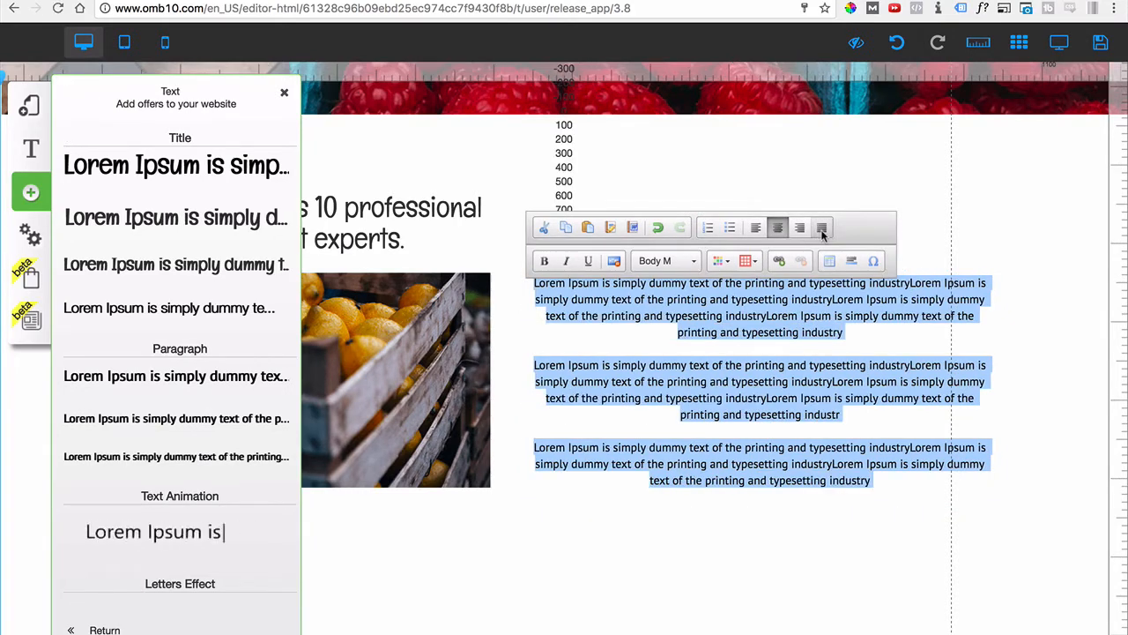
left_click(822, 231)
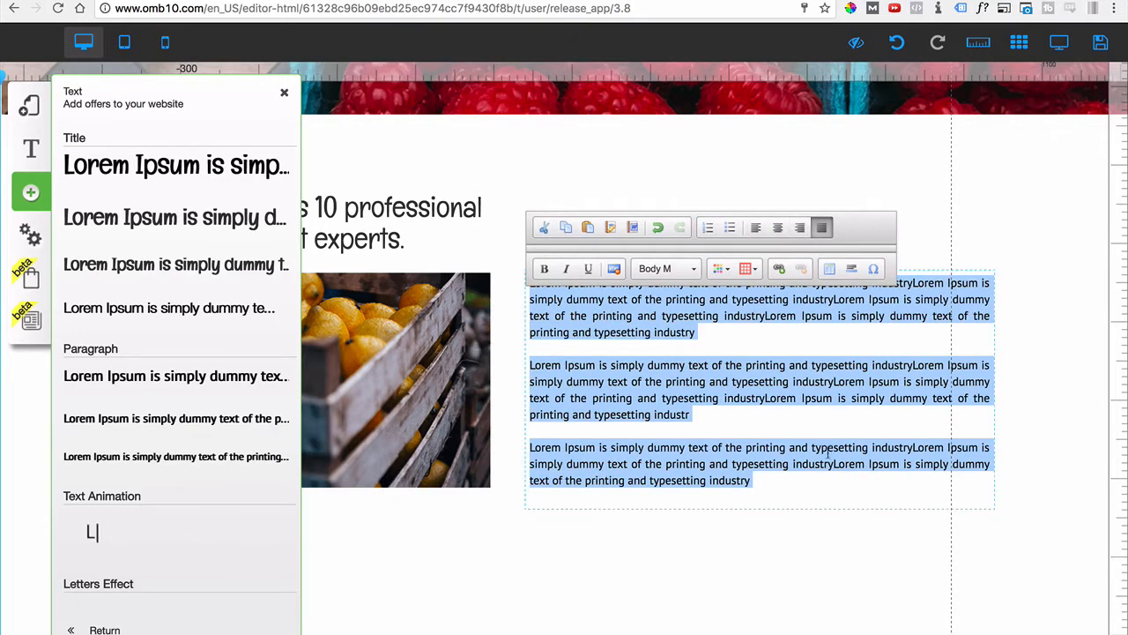
left_click(846, 546)
left_click(757, 379)
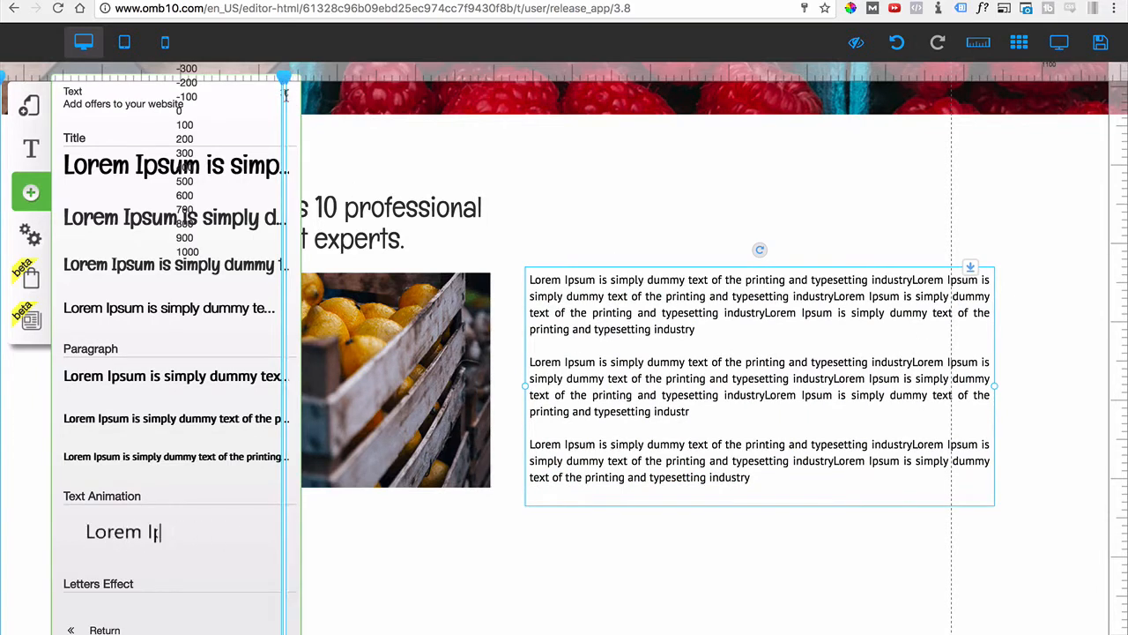
left_click(779, 531)
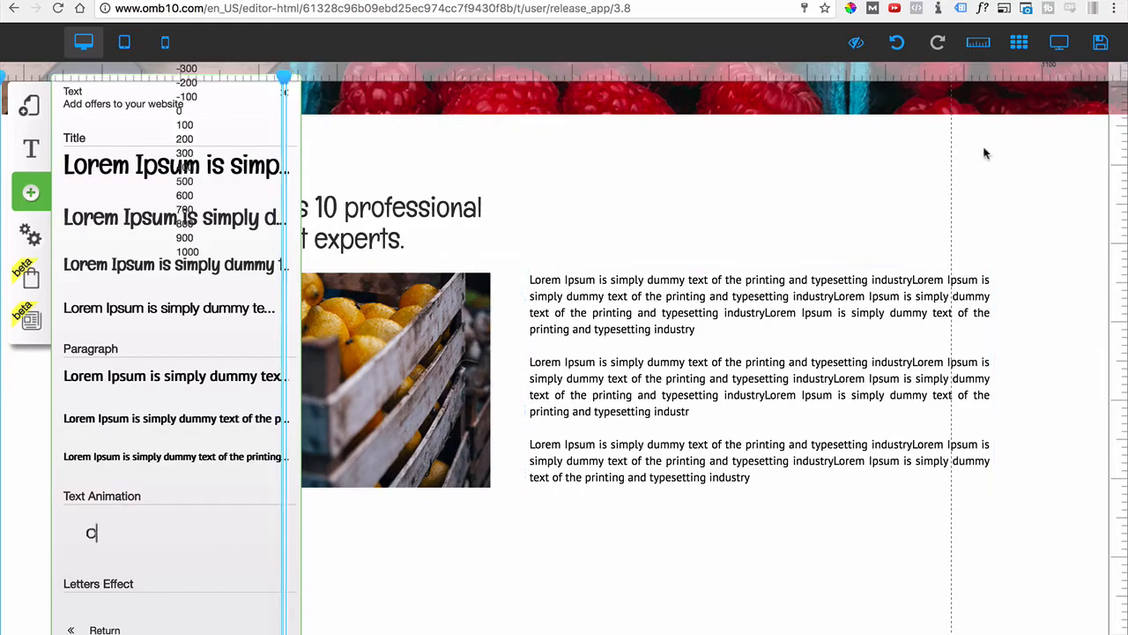
Step: Save the site changes with the default layout and the Home page included
left_click(1098, 46)
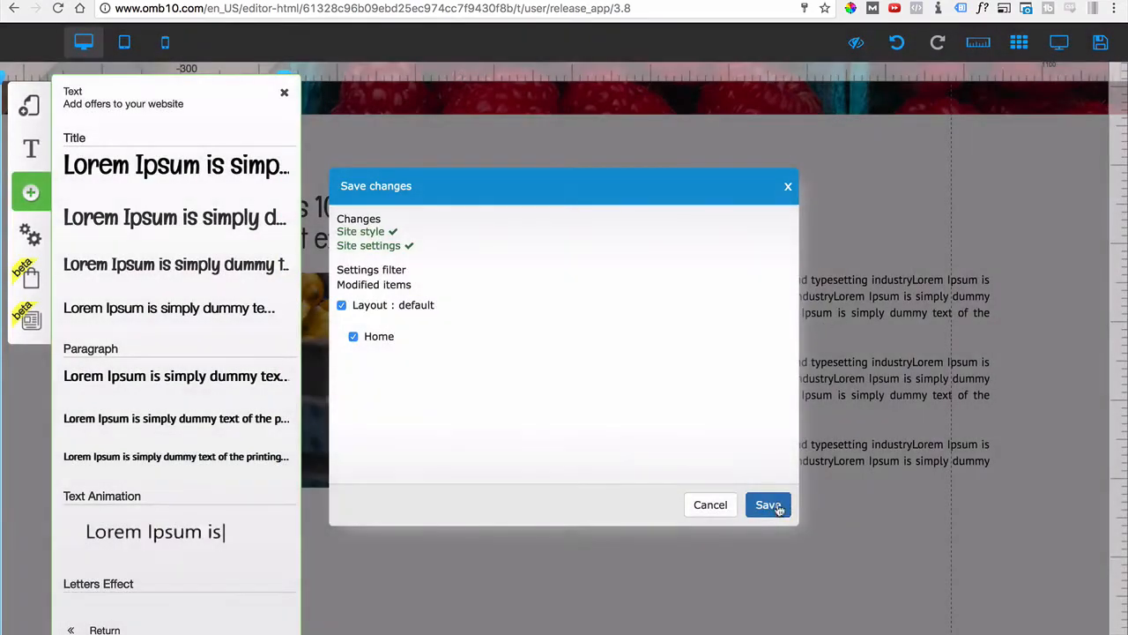
left_click(768, 506)
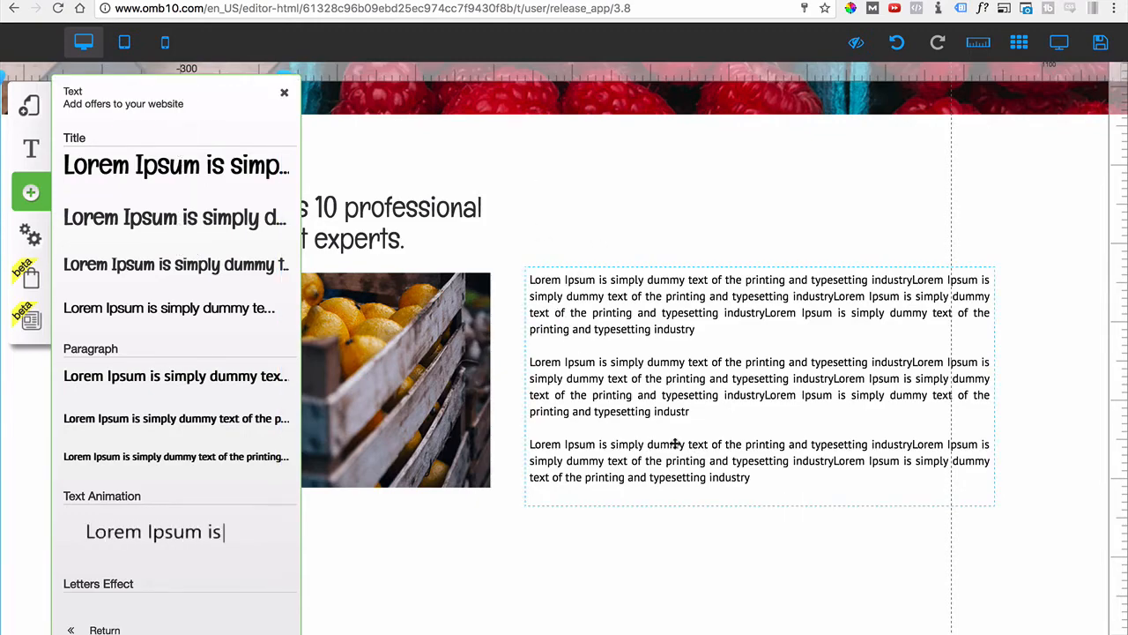
left_click(775, 533)
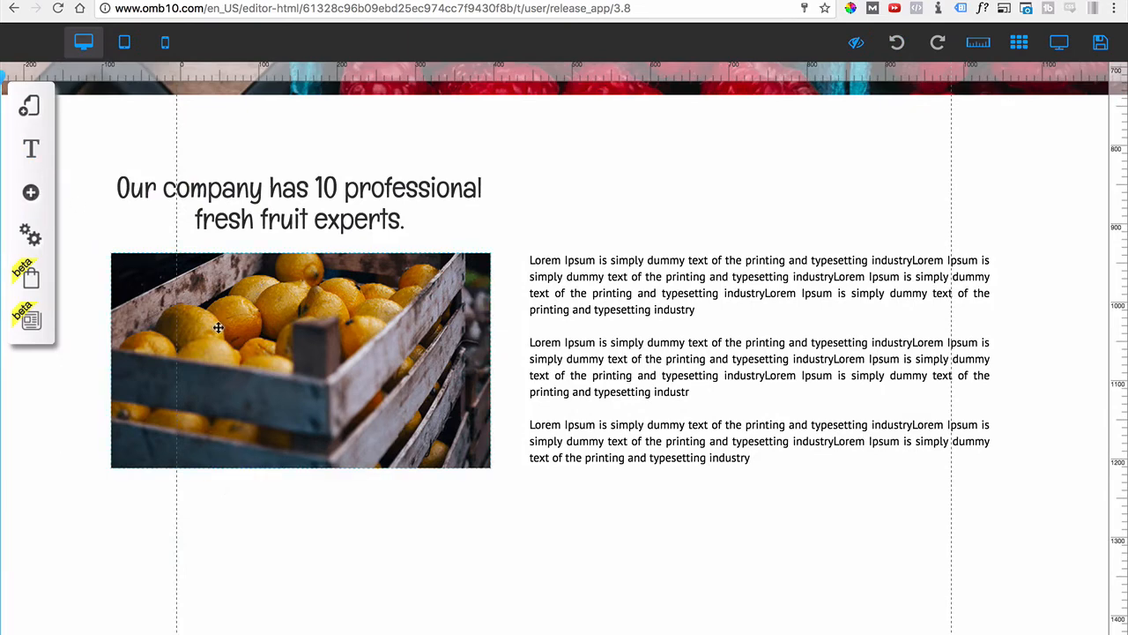
Step: Add a Body S paragraph element in the blank area below the image and append a second copy of its placeholder sentence
left_click(31, 192)
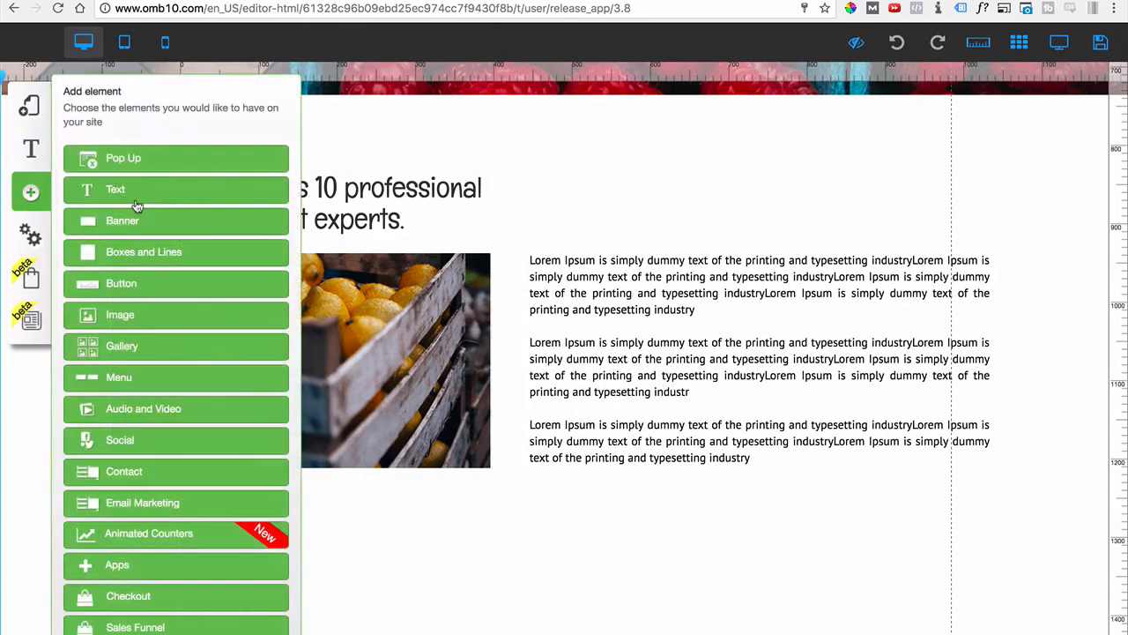
left_click(137, 193)
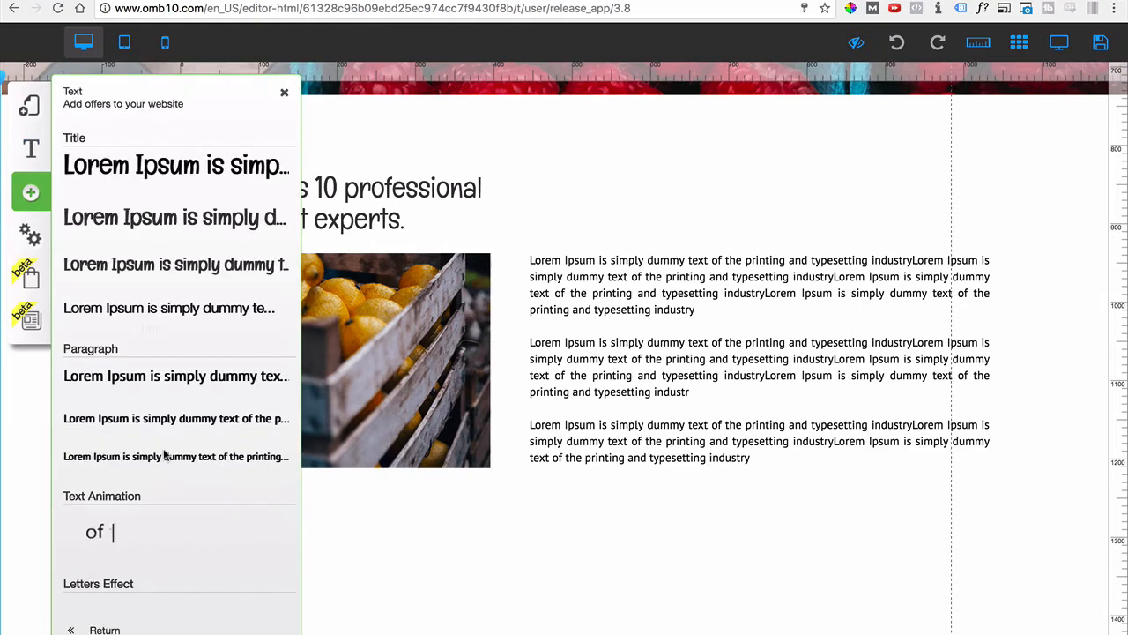
left_click_drag(161, 458, 499, 499)
double_click(499, 499)
key("ctrl+c")
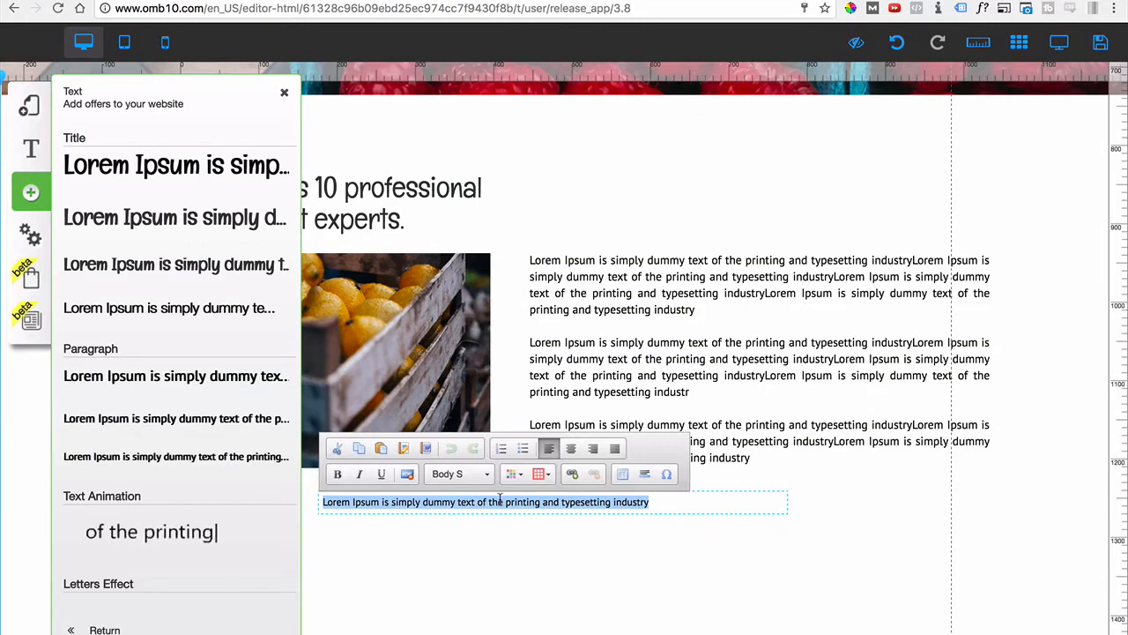
key("Right")
key("ctrl+v")
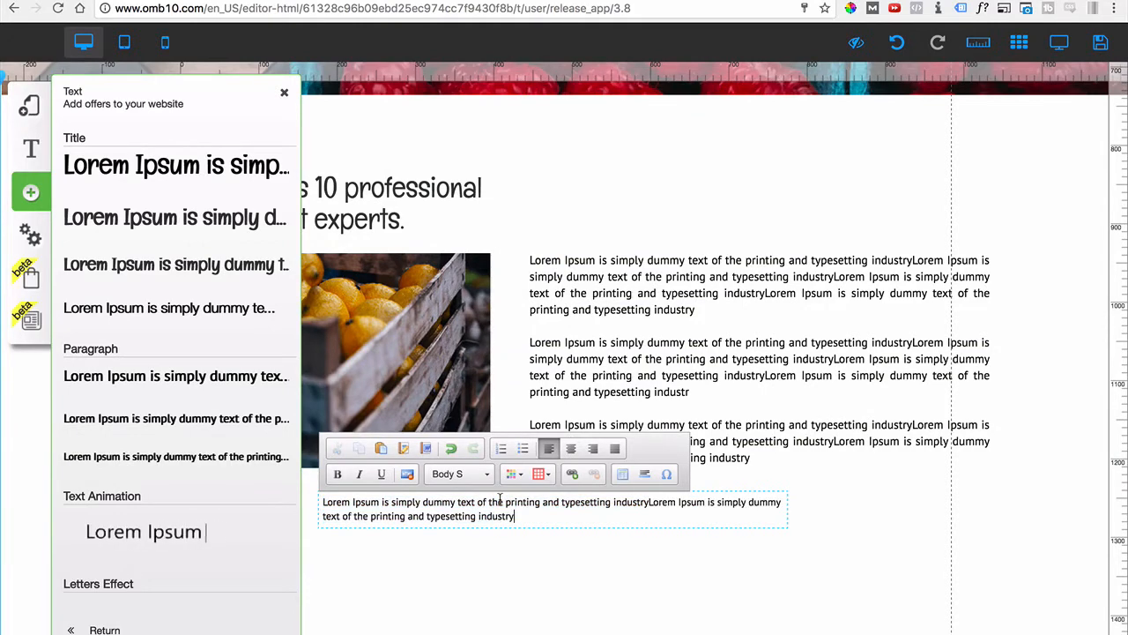
left_click(284, 92)
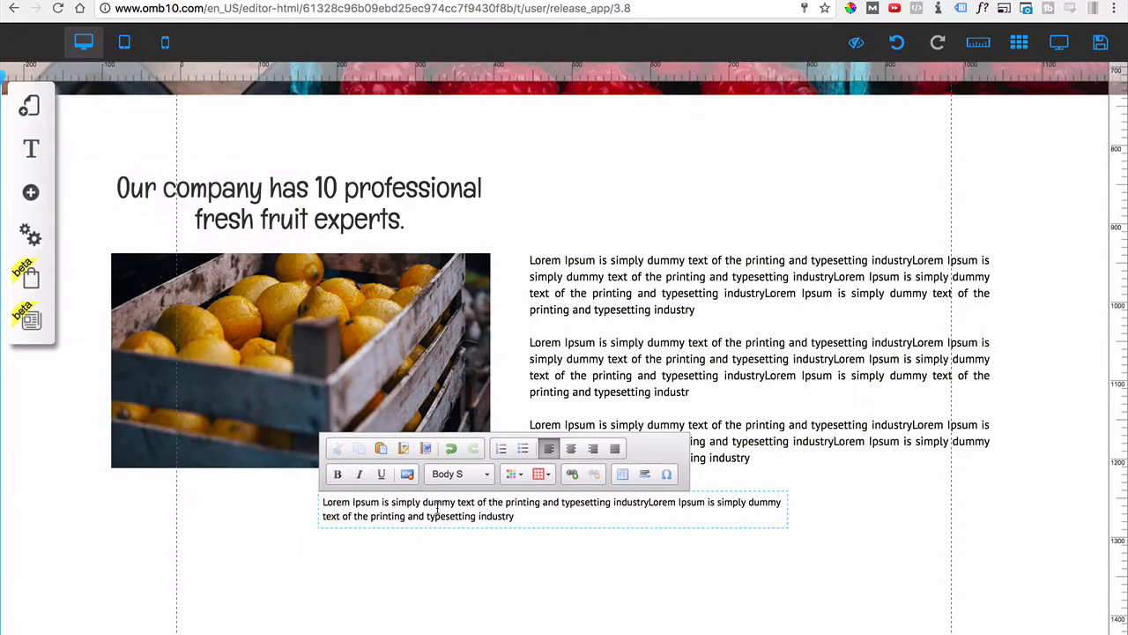
Step: Colour all of the small placeholder text below the image grey
double_click(438, 503)
triple_click(437, 508)
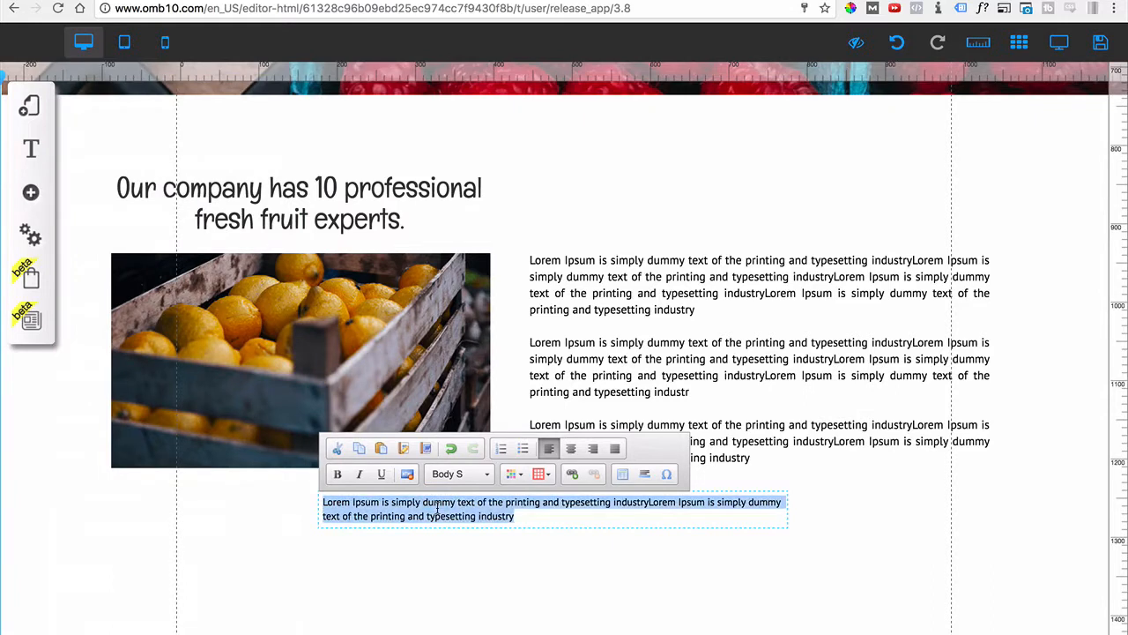
left_click(522, 476)
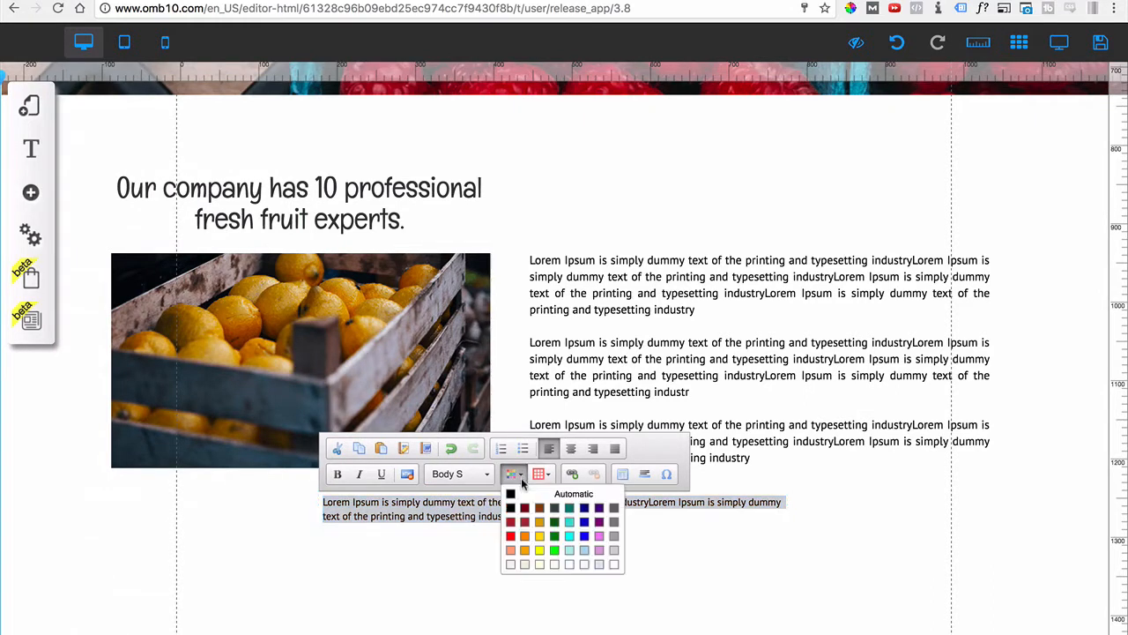
left_click(609, 521)
left_click(609, 521)
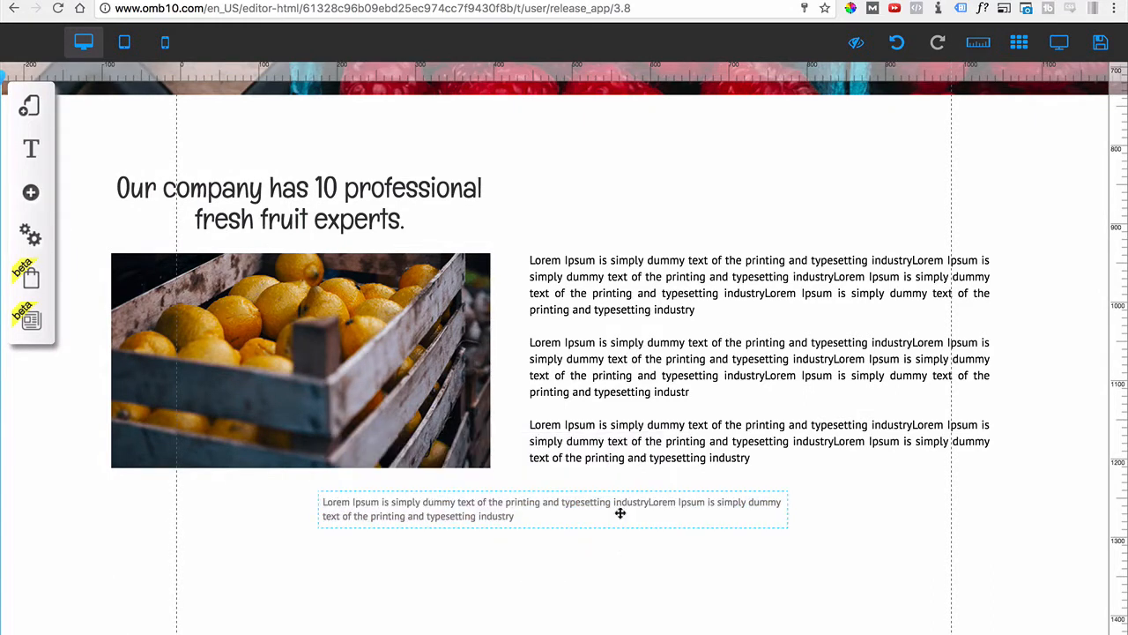
Step: Place the grey caption directly under the lemon crate image, narrowed to the image's width, and justify its text
left_click_drag(619, 509, 407, 486)
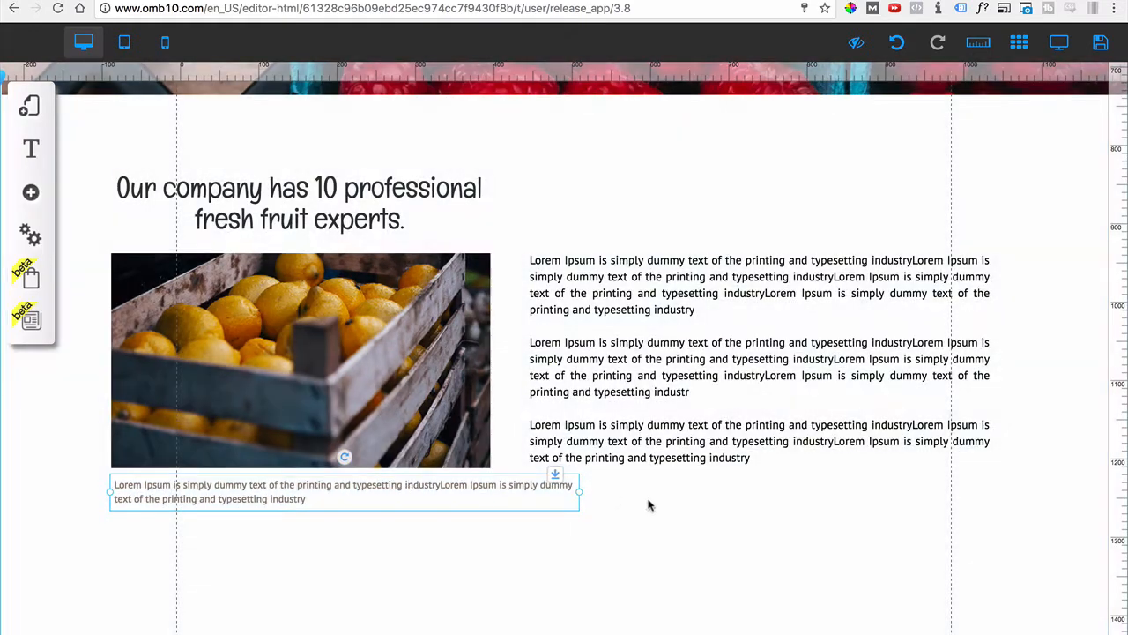
left_click_drag(581, 498, 485, 498)
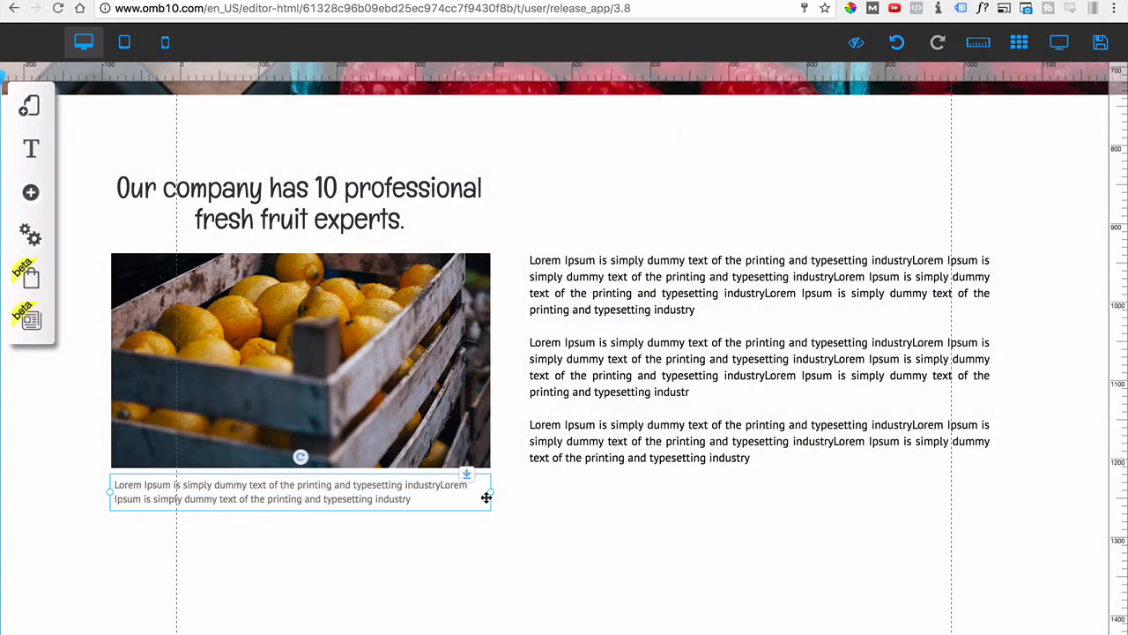
double_click(438, 487)
triple_click(438, 487)
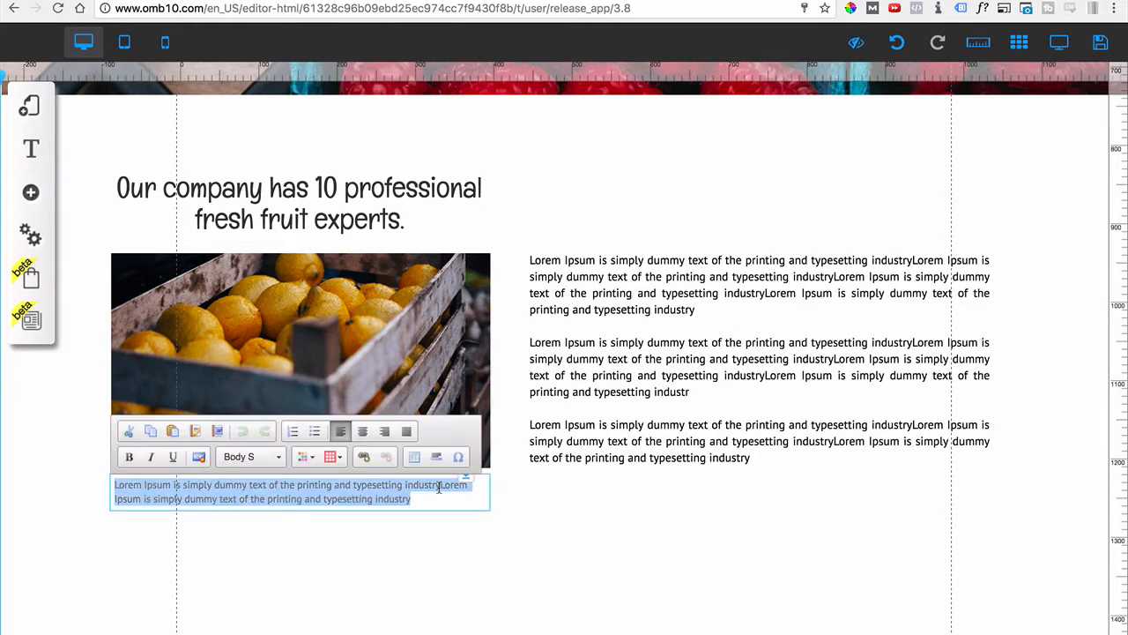
left_click(406, 431)
left_click(517, 574)
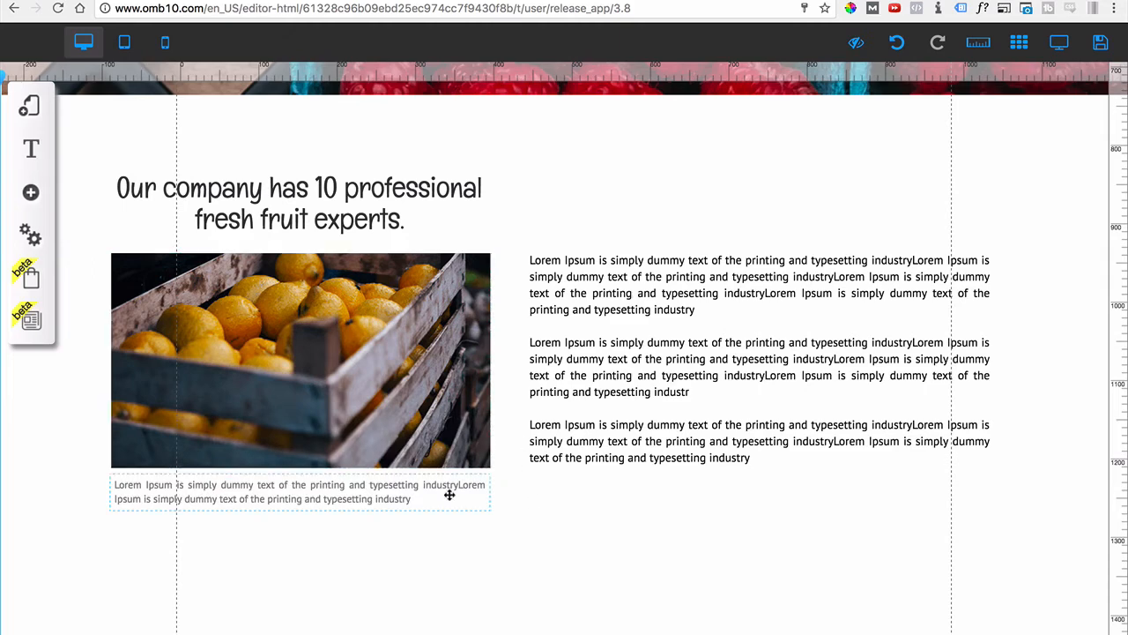
scroll(583, 533, "down", 2)
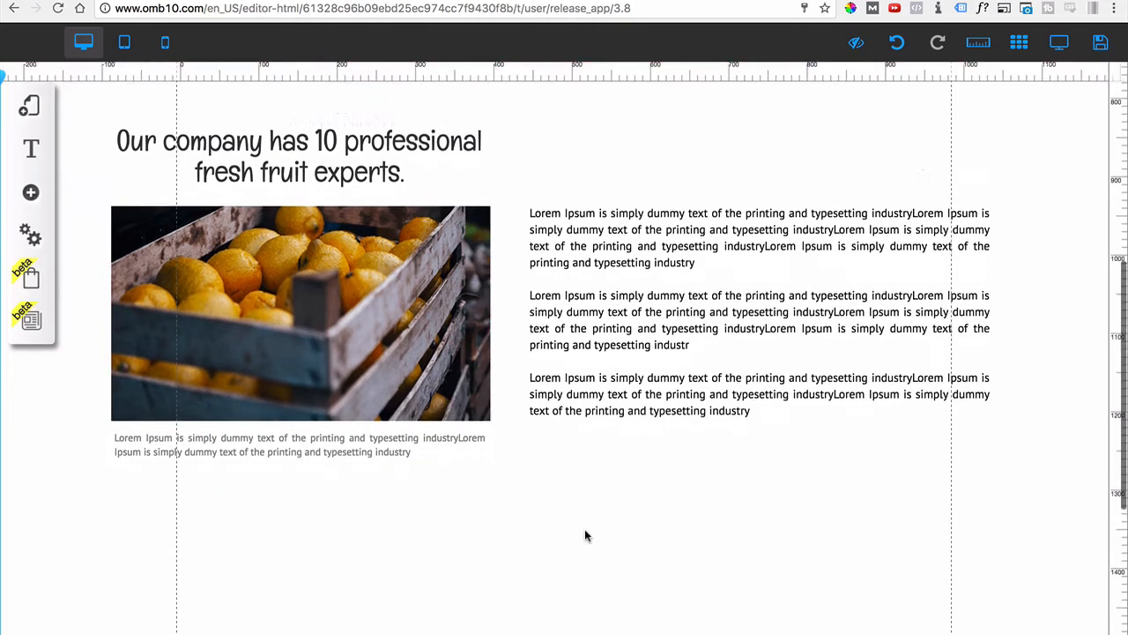
scroll(580, 533, "up", 2)
scroll(603, 525, "down", 1)
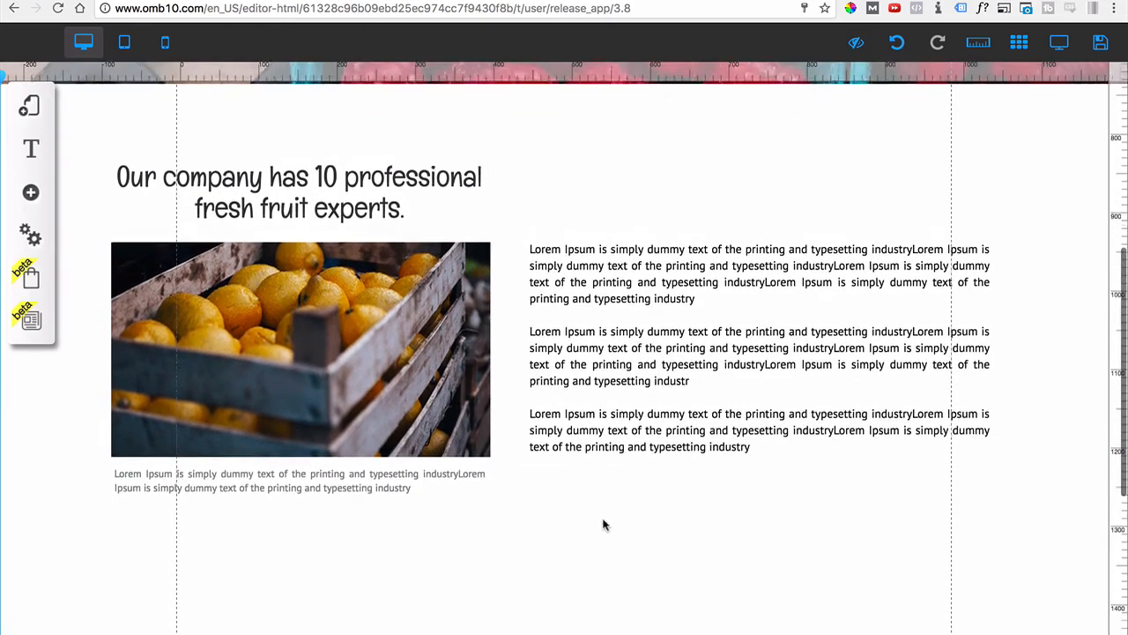
scroll(602, 522, "down", 3)
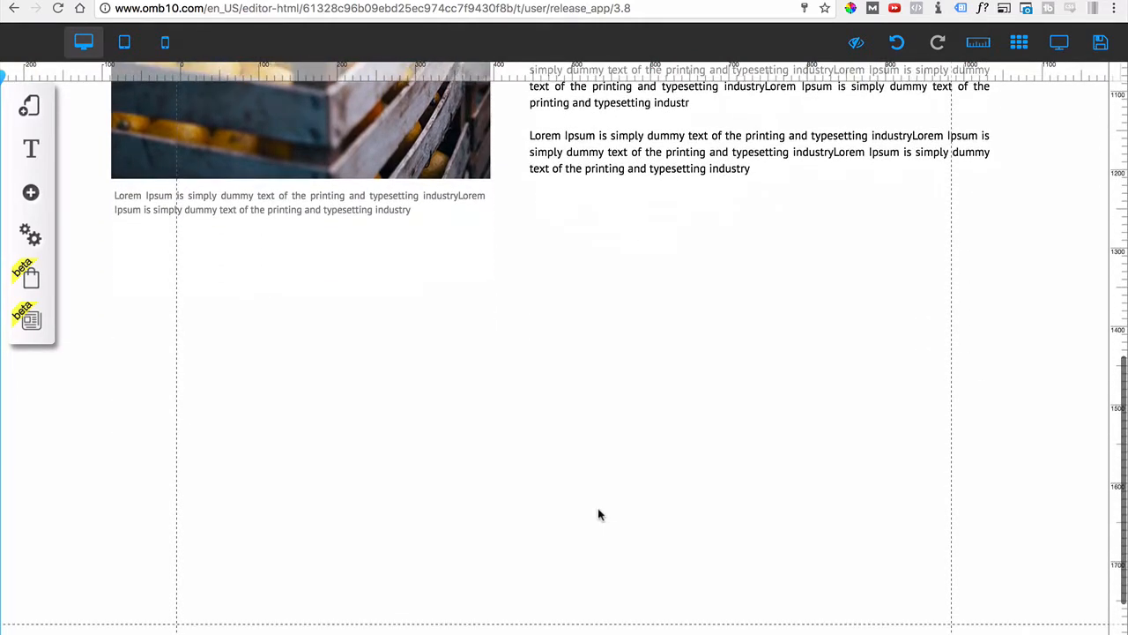
scroll(584, 552, "down", 2)
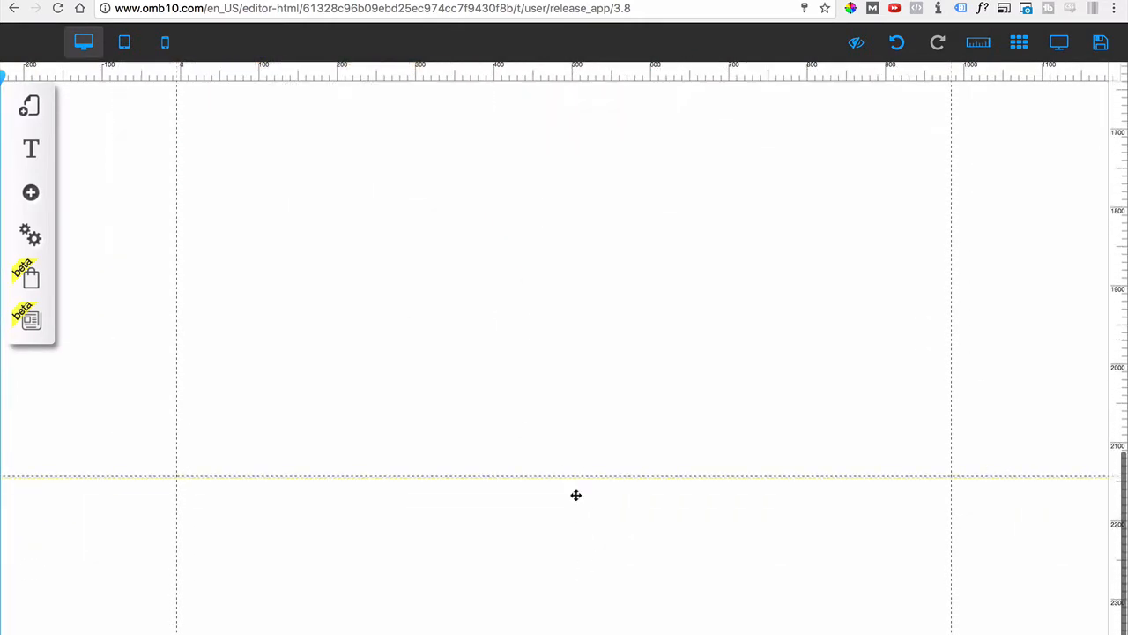
Step: Add a classic Standard (Dark Blue) banner in the blank area of the page below the captioned image and paragraphs
scroll(531, 401, "down", 5)
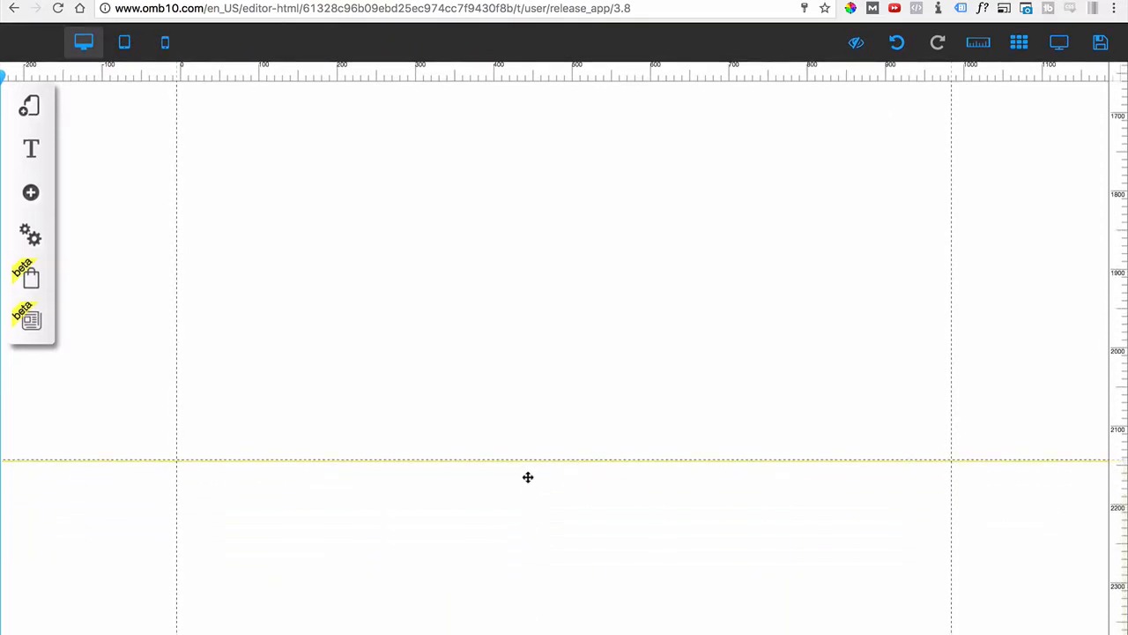
scroll(528, 477, "up", 1)
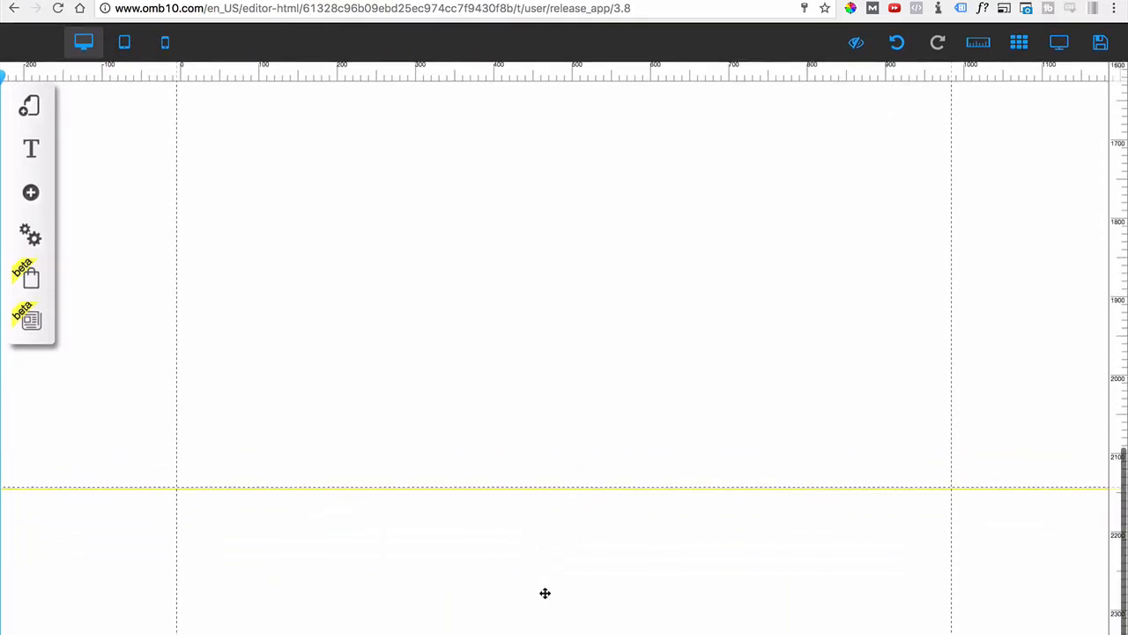
scroll(528, 431, "up", 7)
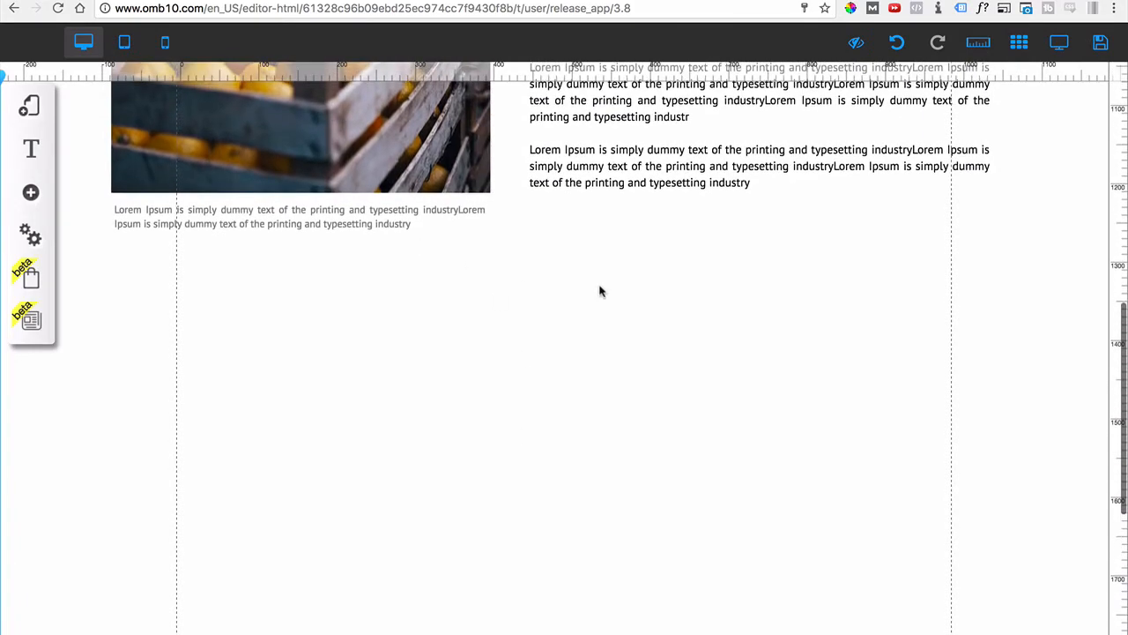
scroll(646, 343, "down", 2)
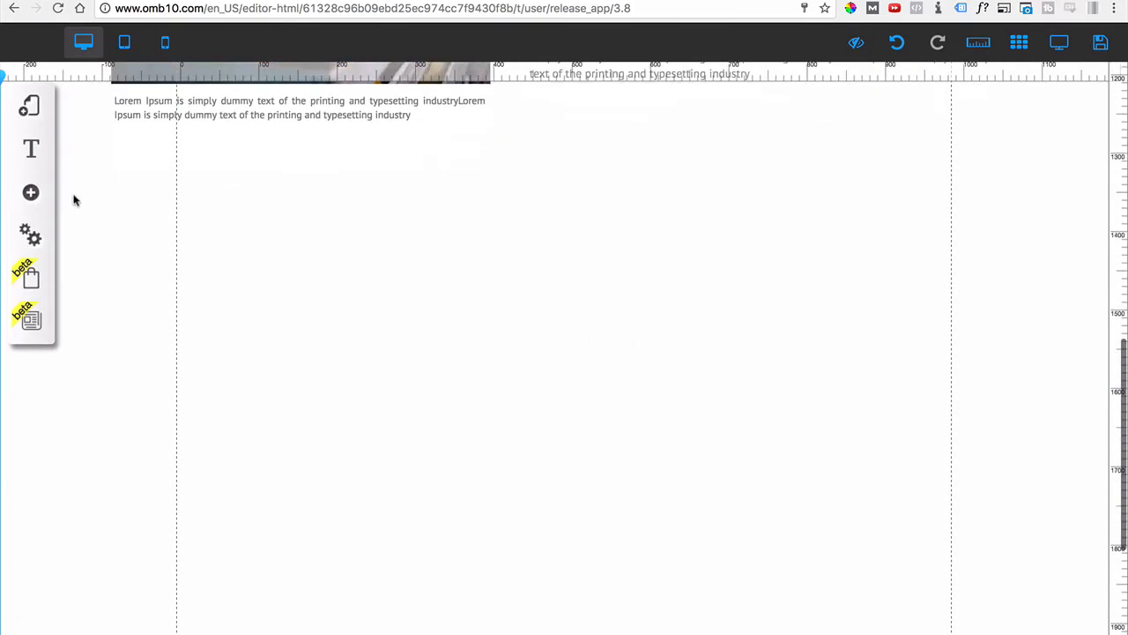
left_click(32, 193)
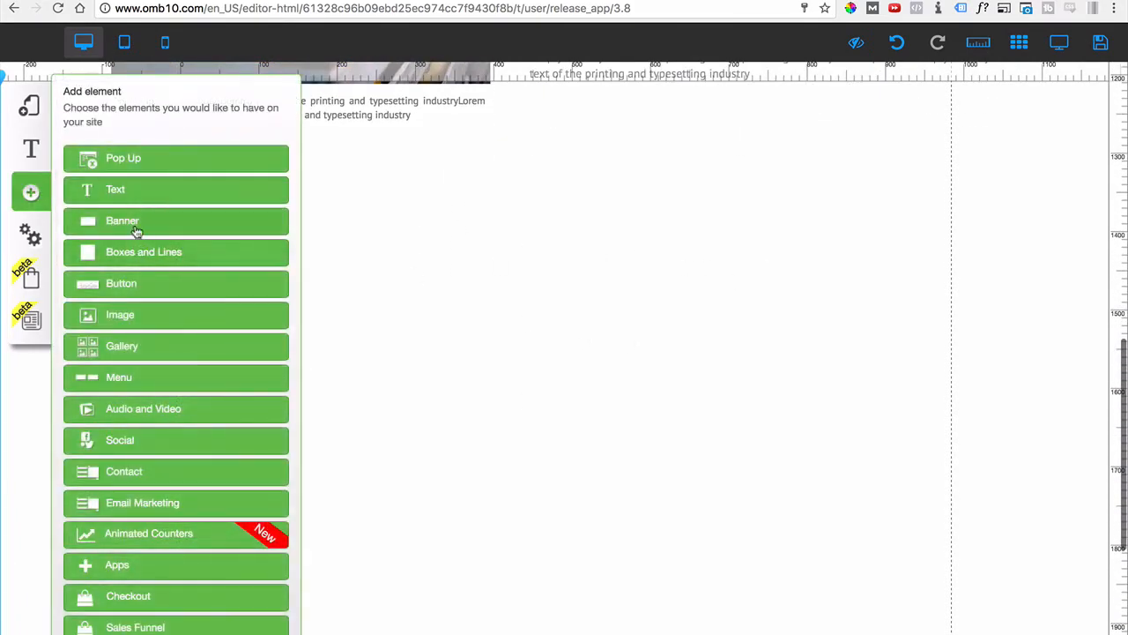
left_click(137, 221)
left_click(171, 208)
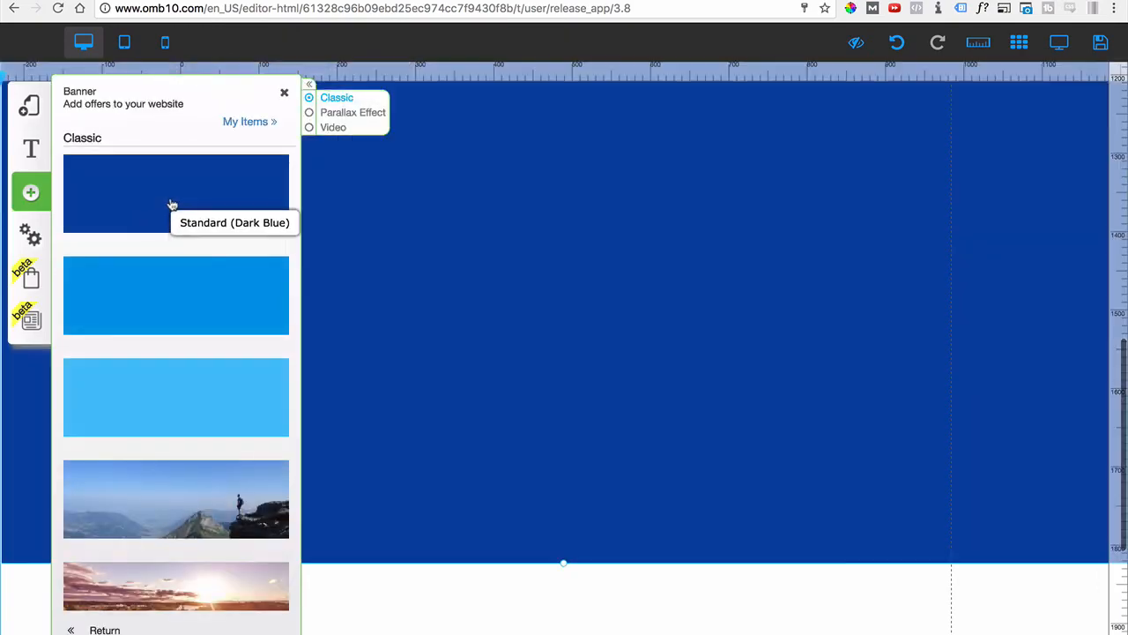
Step: Position the dark blue banner below the image caption and paragraphs, leaving a band of white space above it
scroll(564, 209, "up", 10)
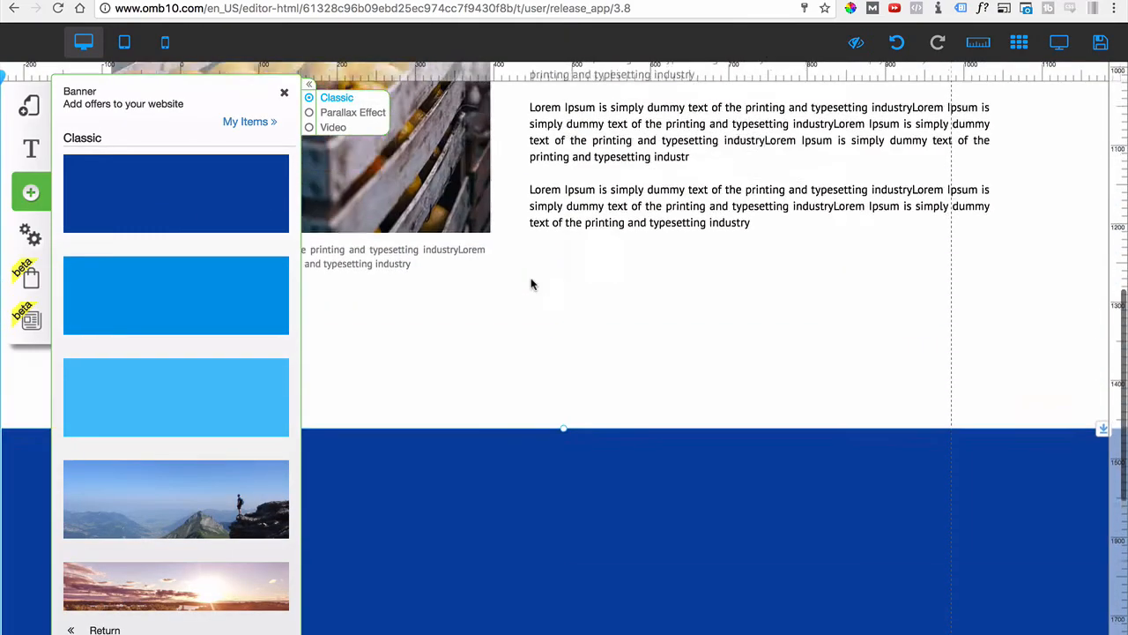
scroll(531, 282, "down", 10)
scroll(532, 284, "up", 5)
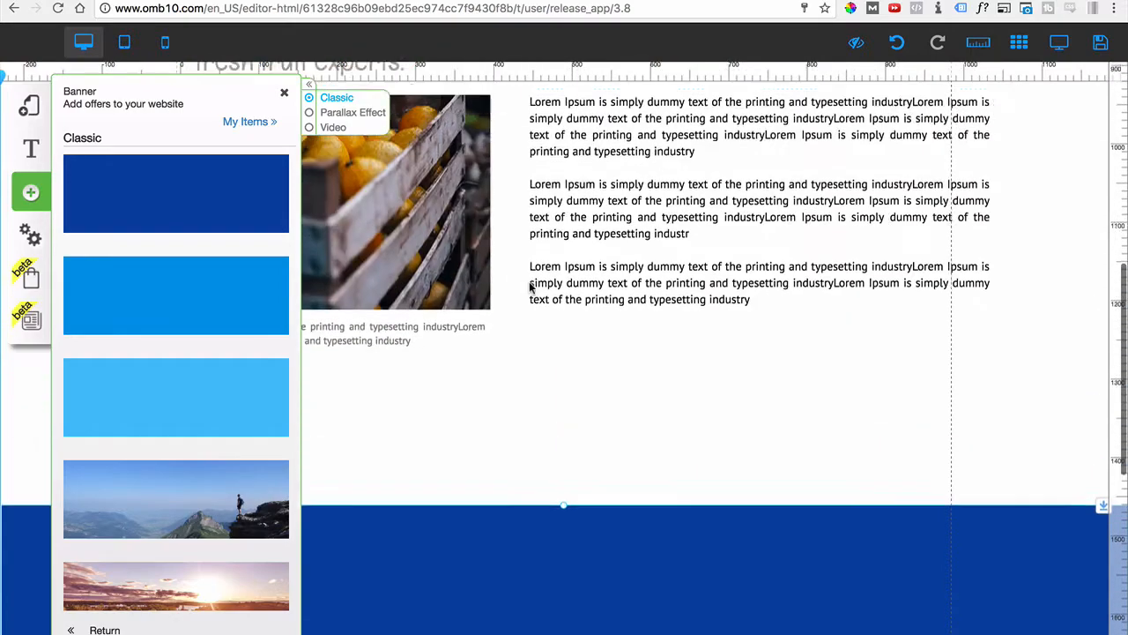
scroll(600, 569, "down", 1)
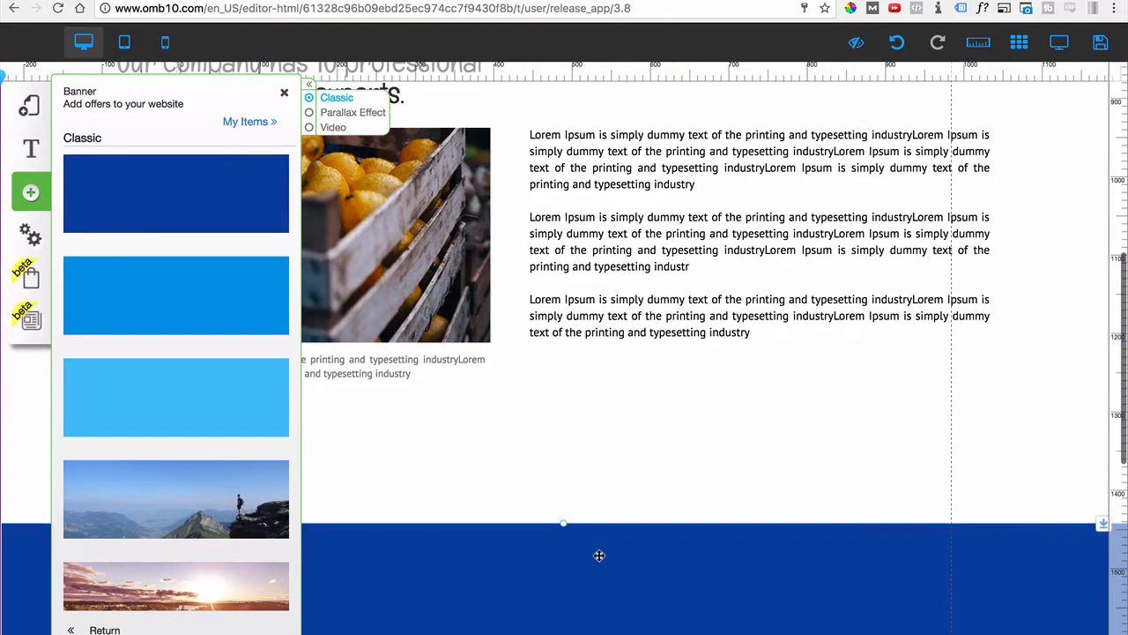
scroll(594, 365, "up", 3)
scroll(594, 365, "down", 4)
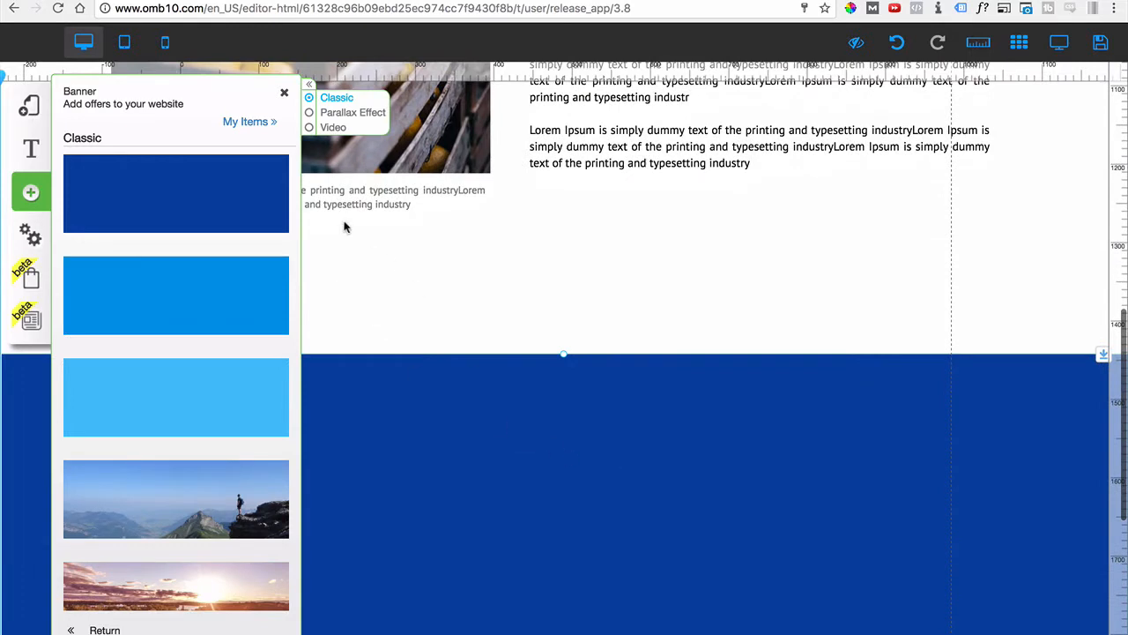
Step: Create a banner appearance style titled "Middle Section" and apply it to the dark blue banner
left_click(544, 470)
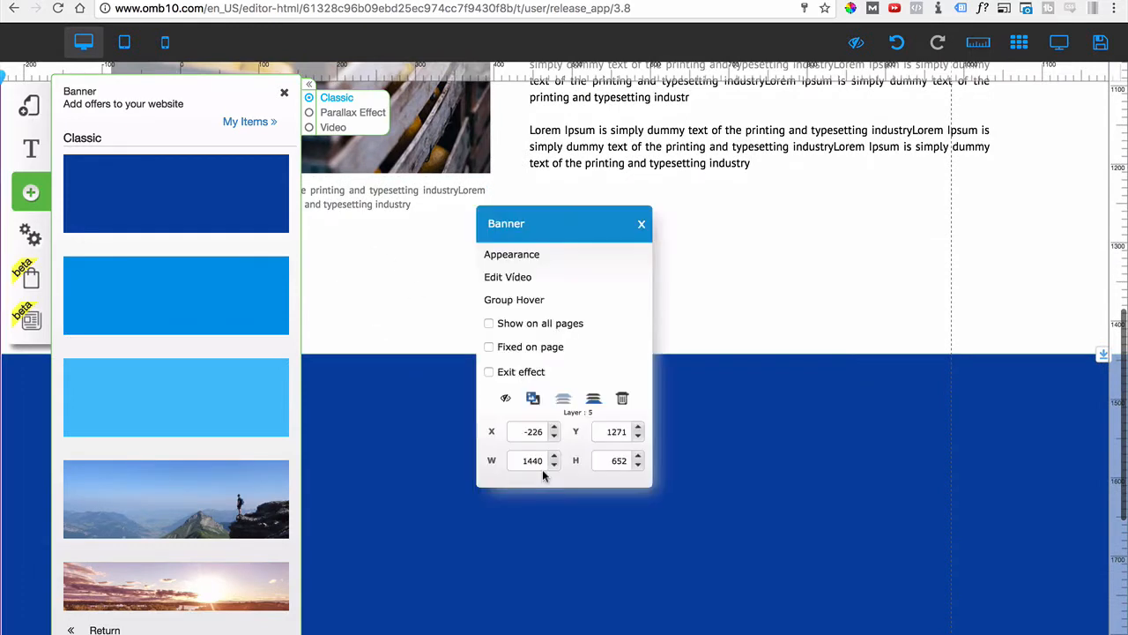
left_click(509, 256)
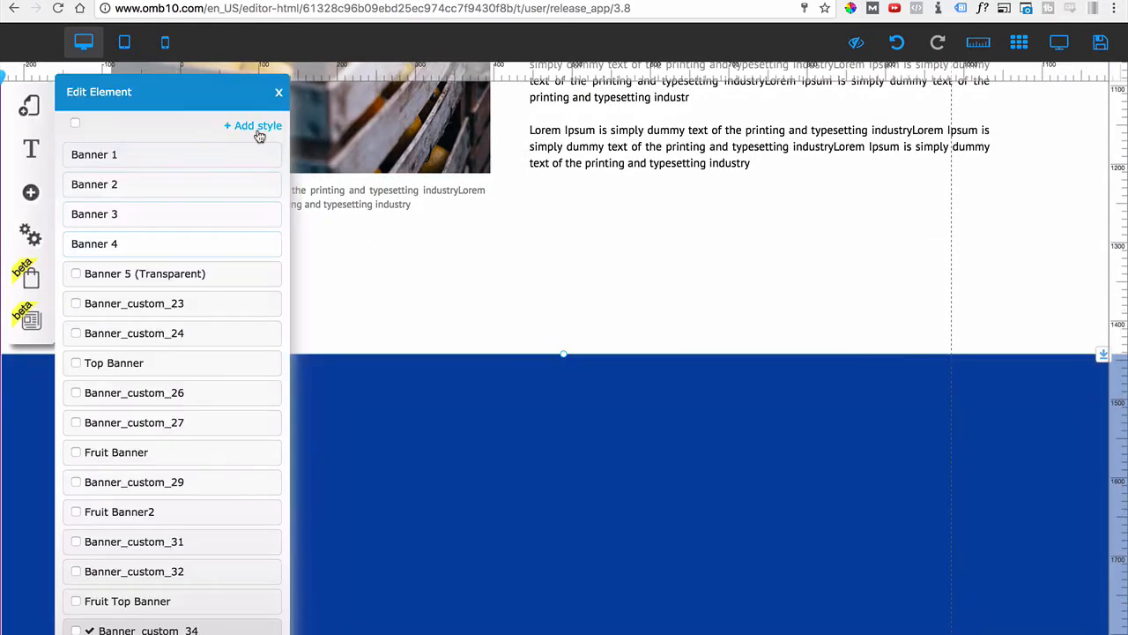
left_click(257, 128)
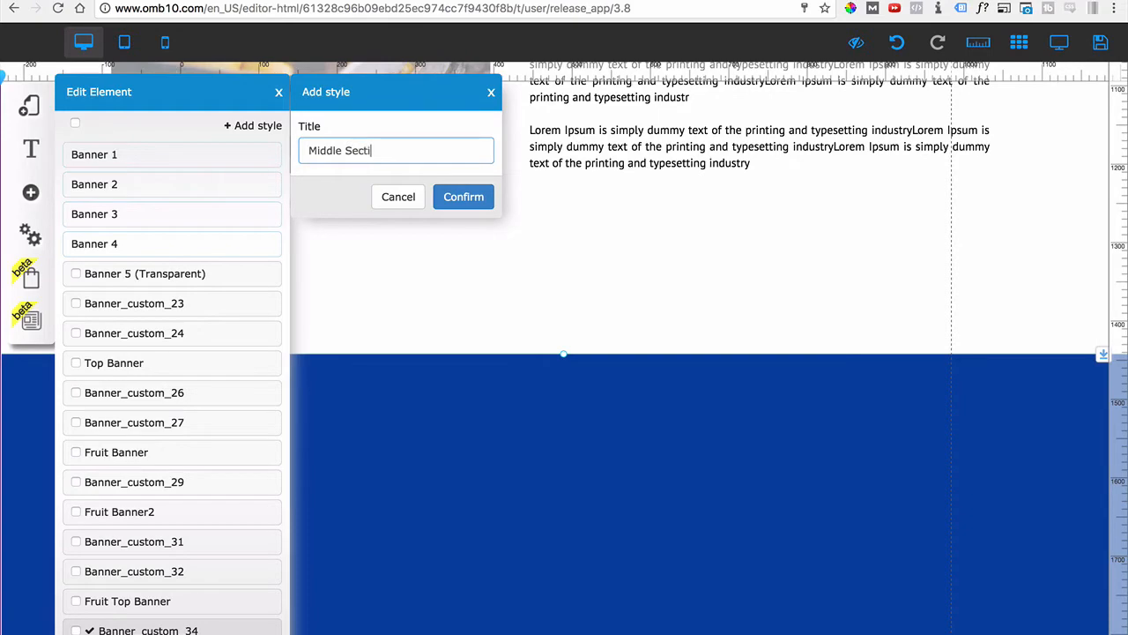
type("Middle Section")
left_click(463, 196)
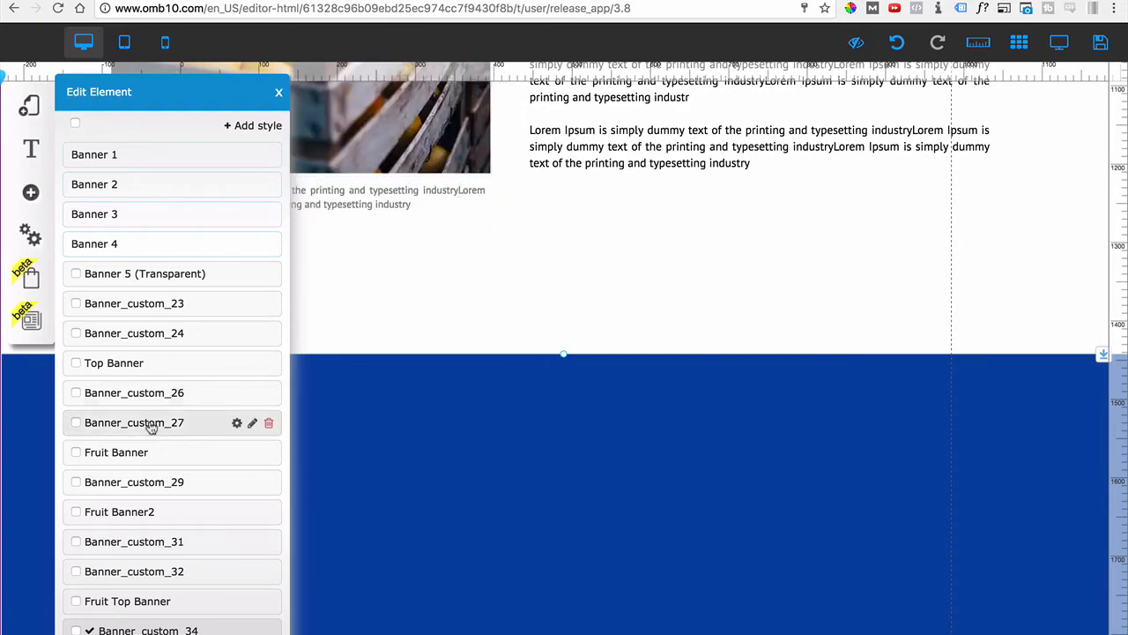
scroll(154, 423, "down", 2)
left_click(158, 624)
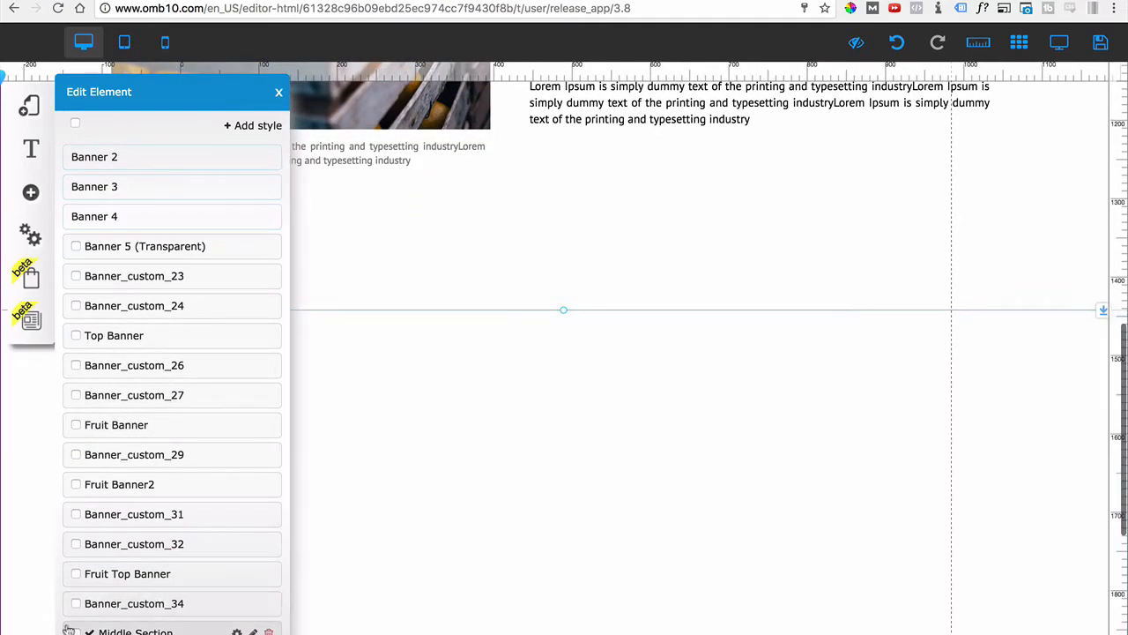
Step: Customize the Middle Section style with the solid single-colour layout and remove its background color
left_click(237, 631)
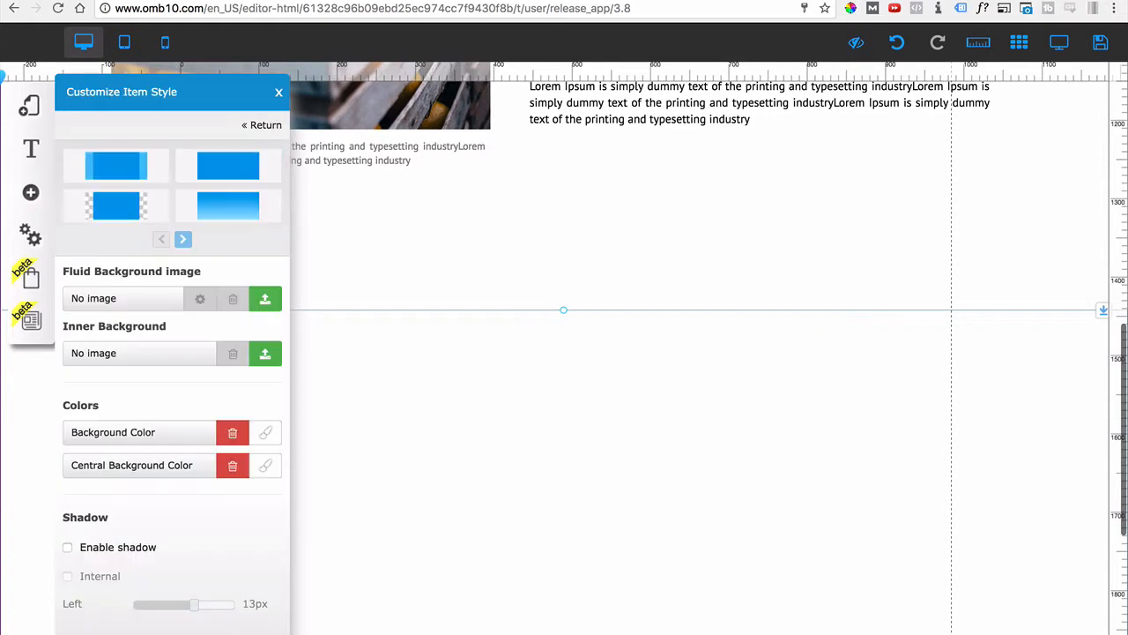
left_click(224, 177)
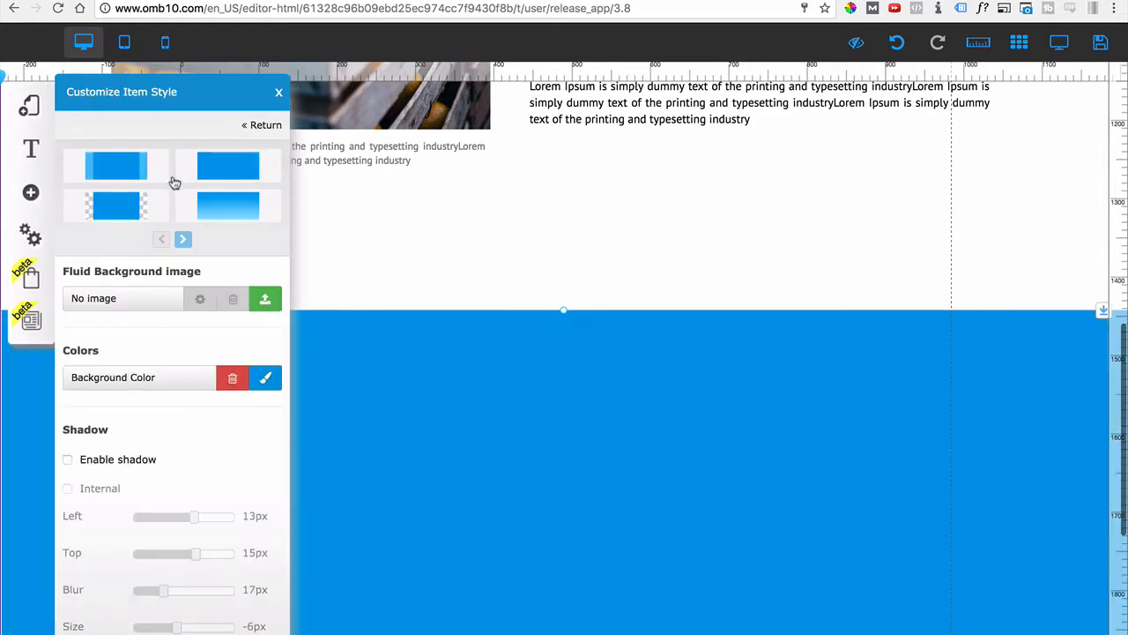
left_click(236, 382)
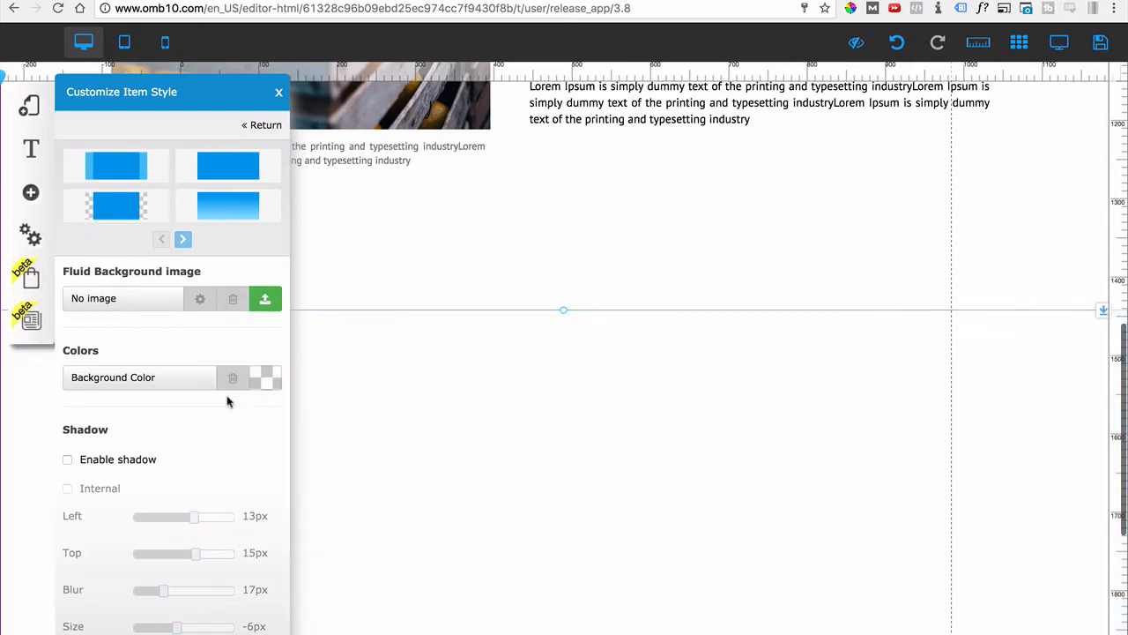
Step: Upload the darkened fruit market photo and use it as the Middle Section style's fluid background image
left_click(266, 303)
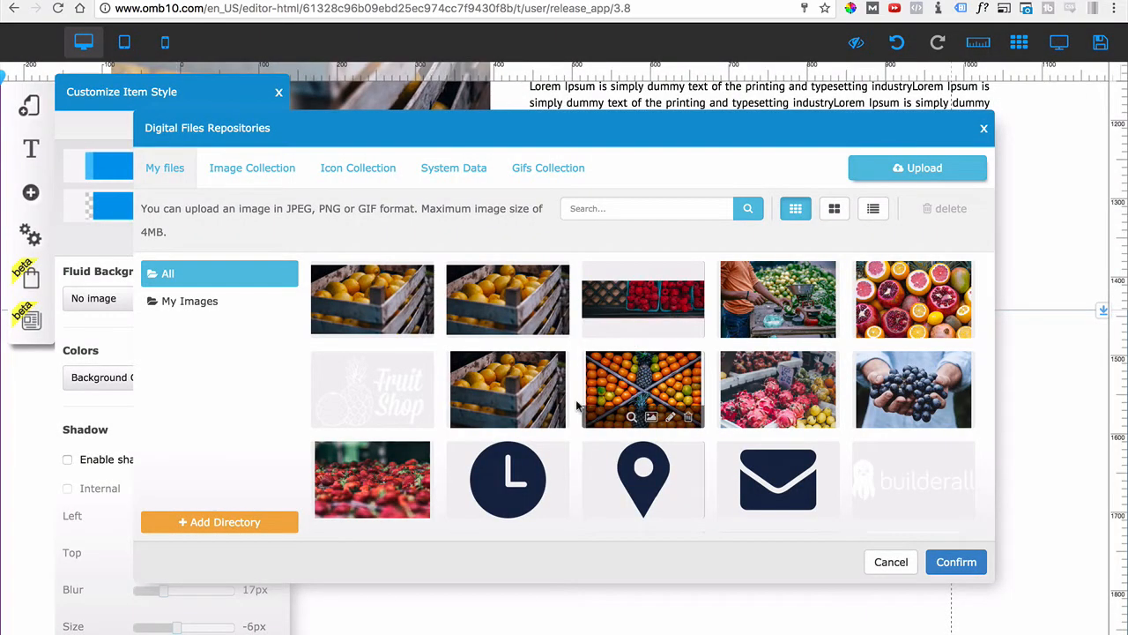
scroll(659, 408, "down", 2)
scroll(659, 408, "up", 2)
scroll(659, 408, "down", 3)
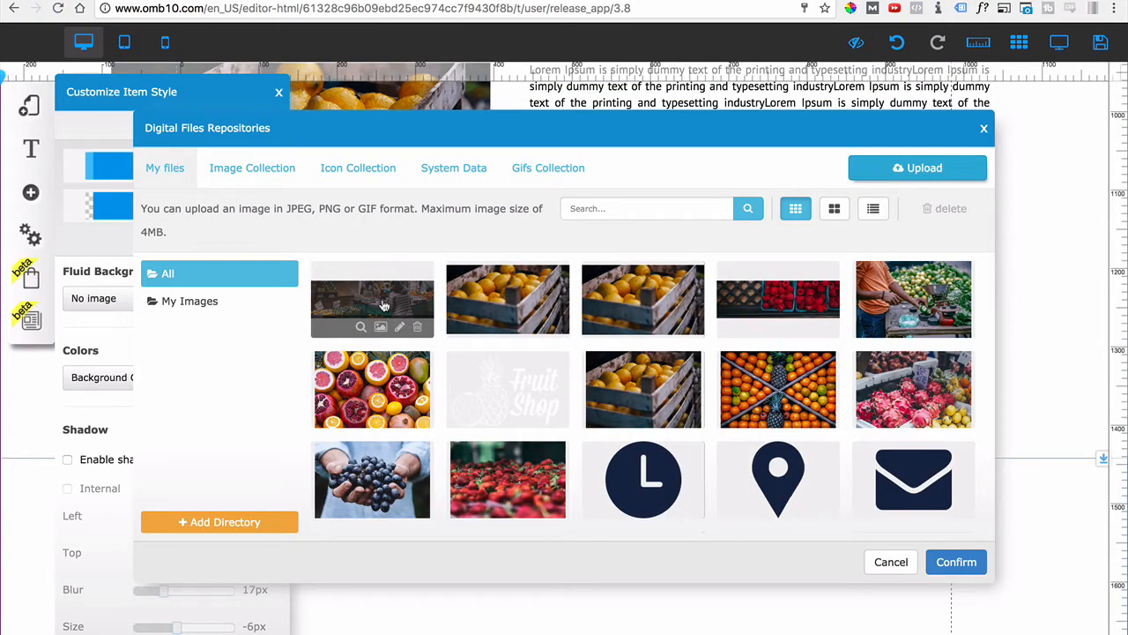
left_click(383, 304)
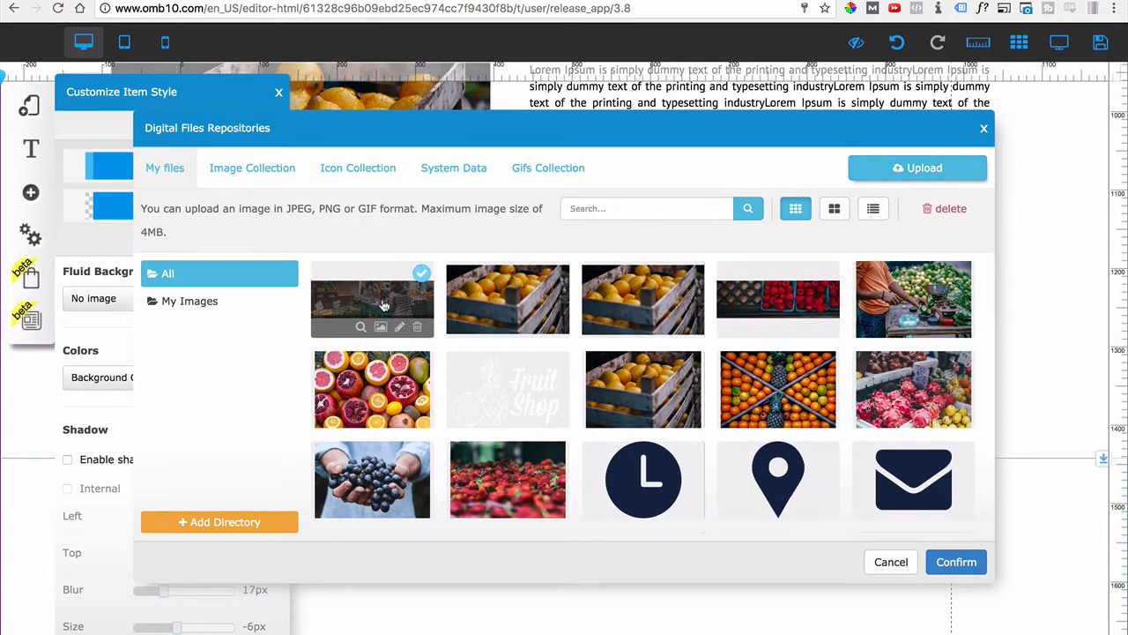
left_click(952, 564)
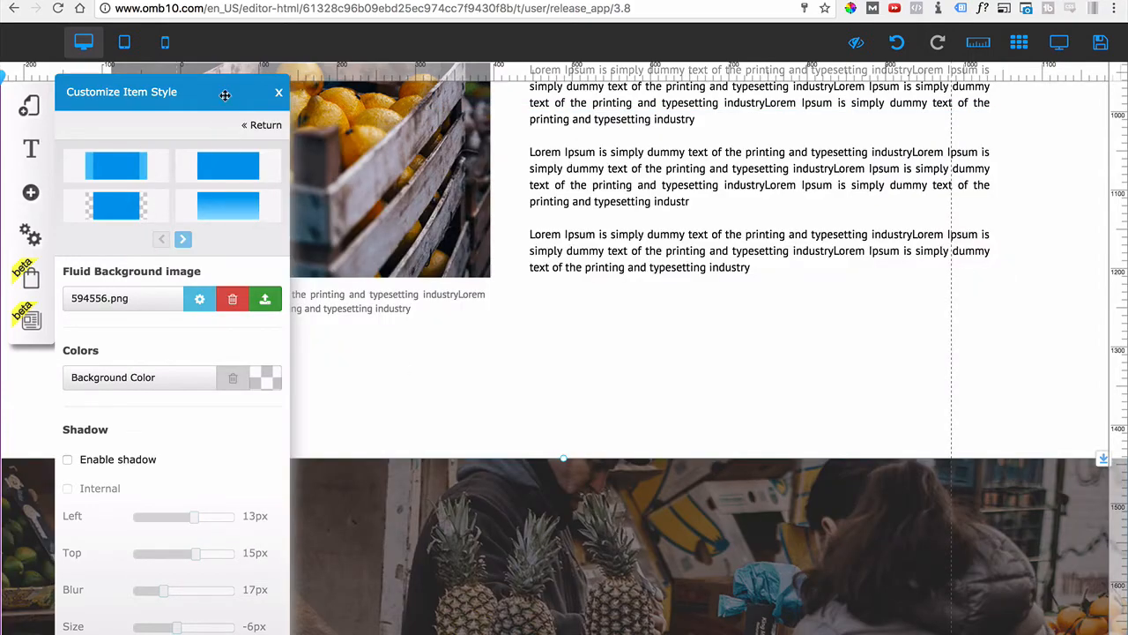
left_click(278, 92)
Step: Shorten the market photo banner by raising its lower edge to about 2000 on the vertical ruler
scroll(582, 528, "down", 5)
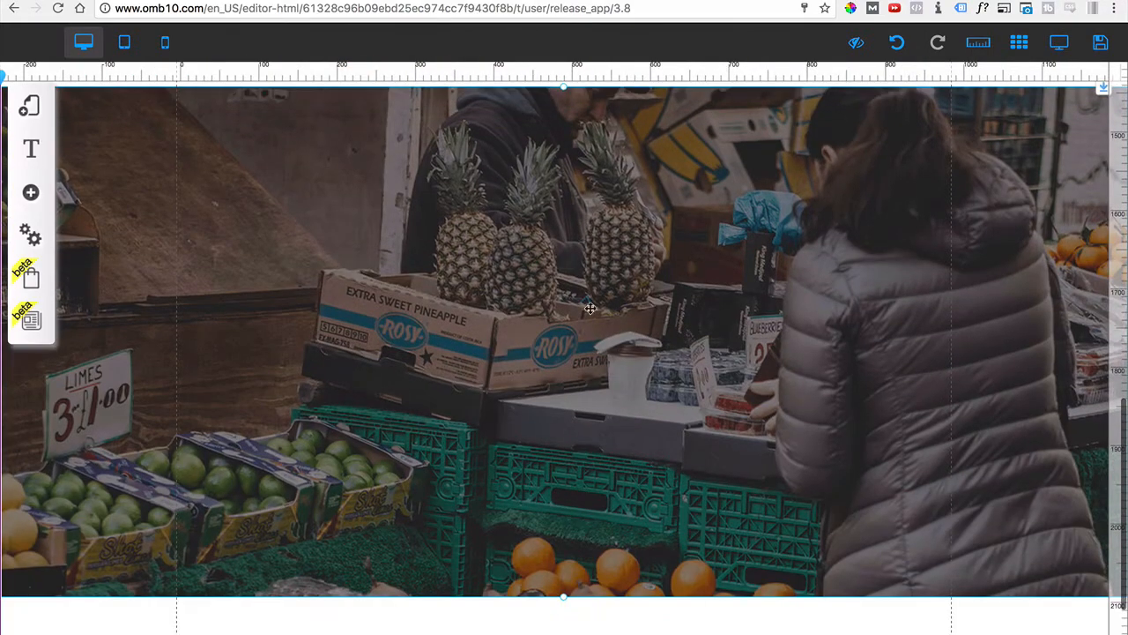
left_click_drag(564, 602, 562, 539)
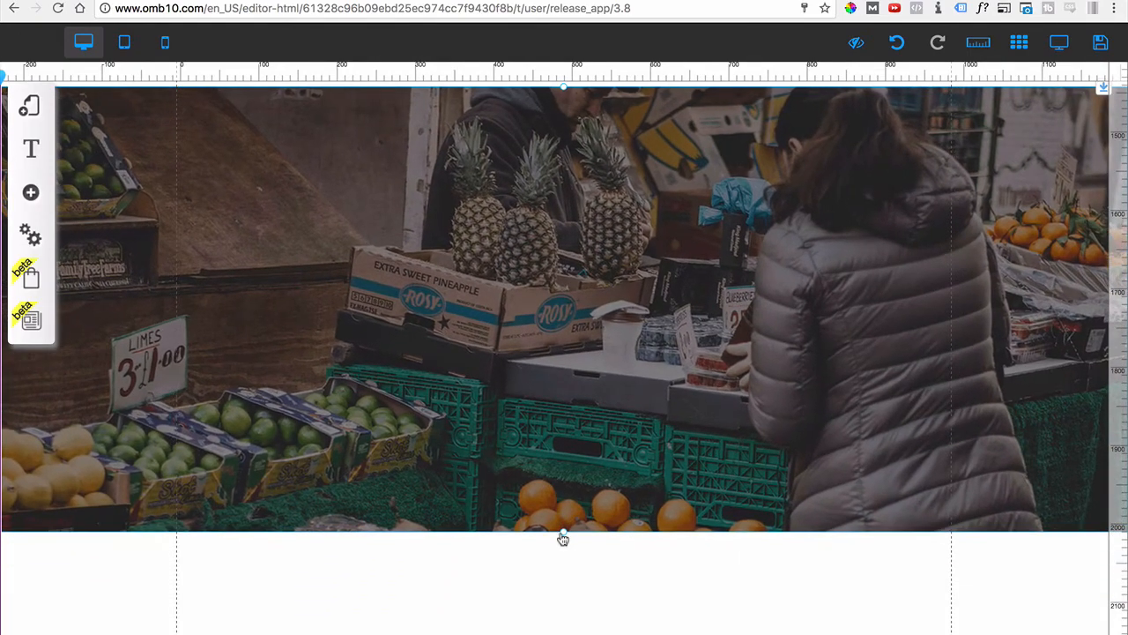
scroll(386, 349, "up", 5)
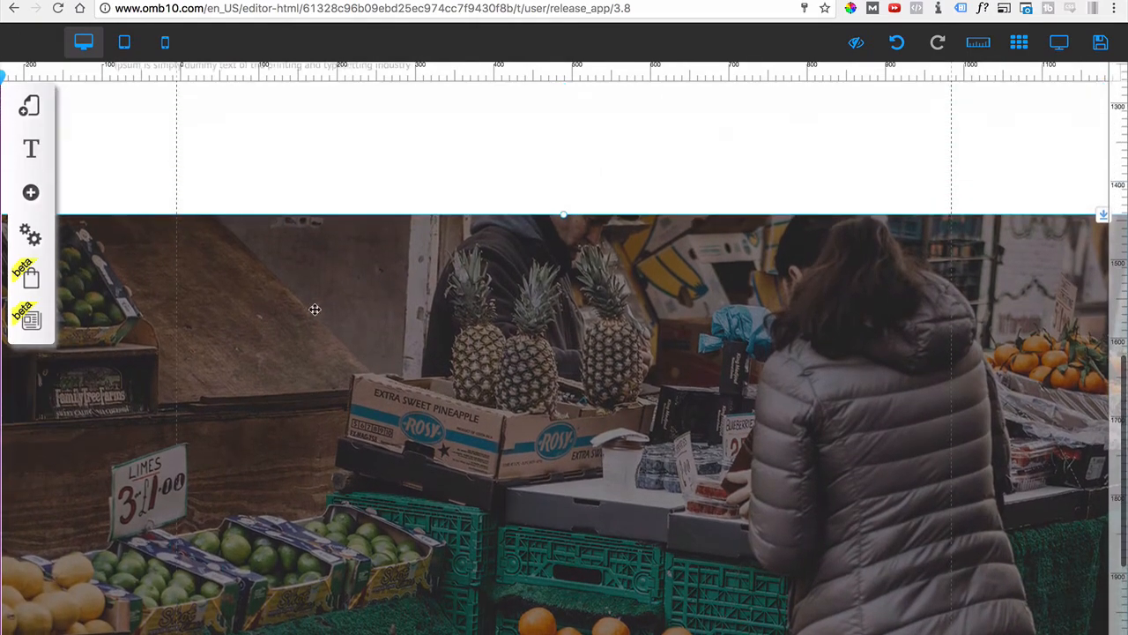
scroll(341, 313, "down", 3)
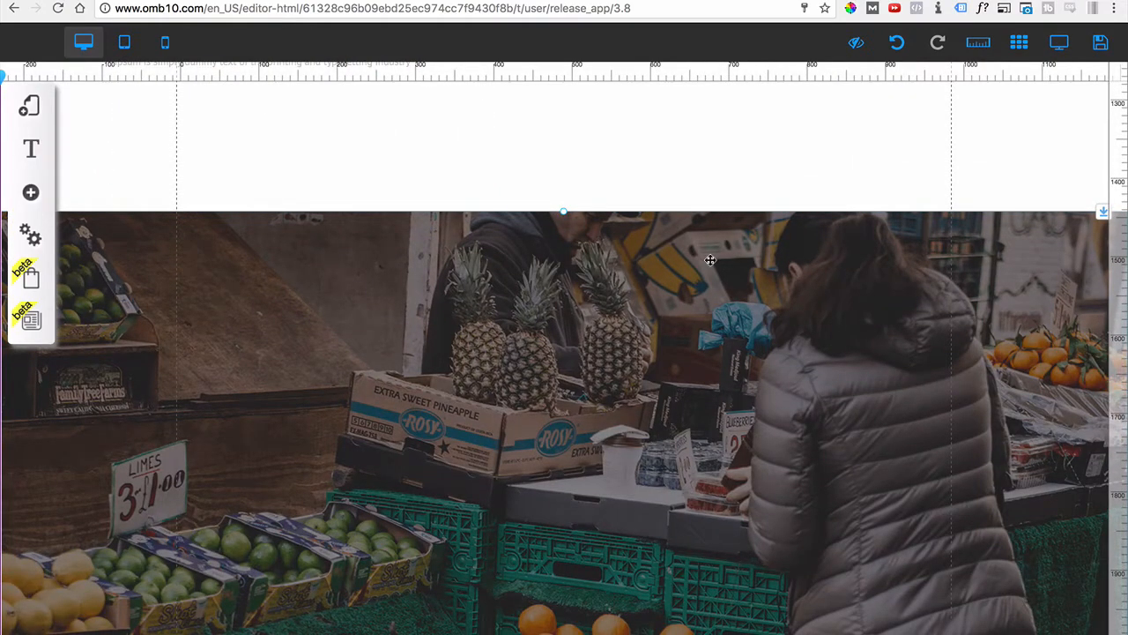
Step: Place a Title XL text element over the pineapples on the market photo banner
left_click(31, 194)
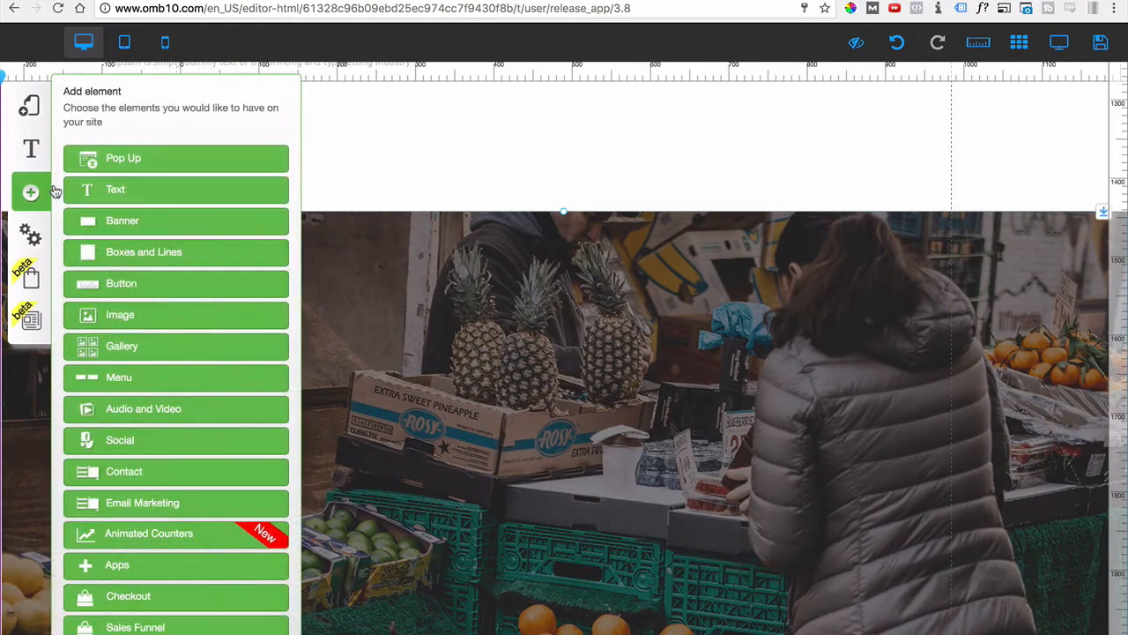
left_click(109, 202)
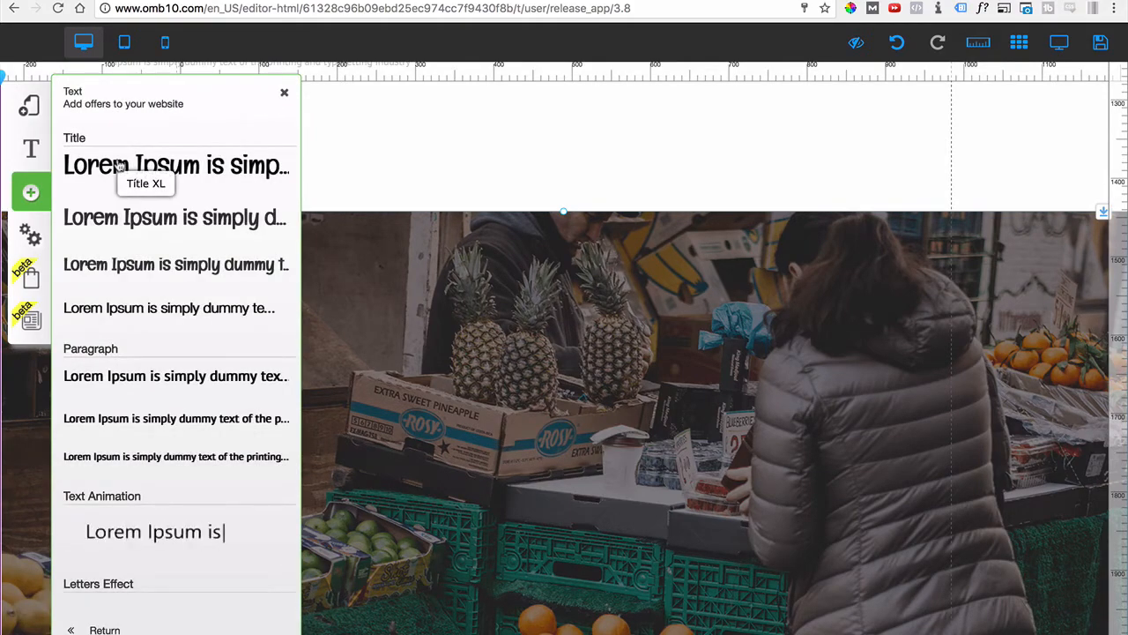
left_click_drag(159, 172, 621, 372)
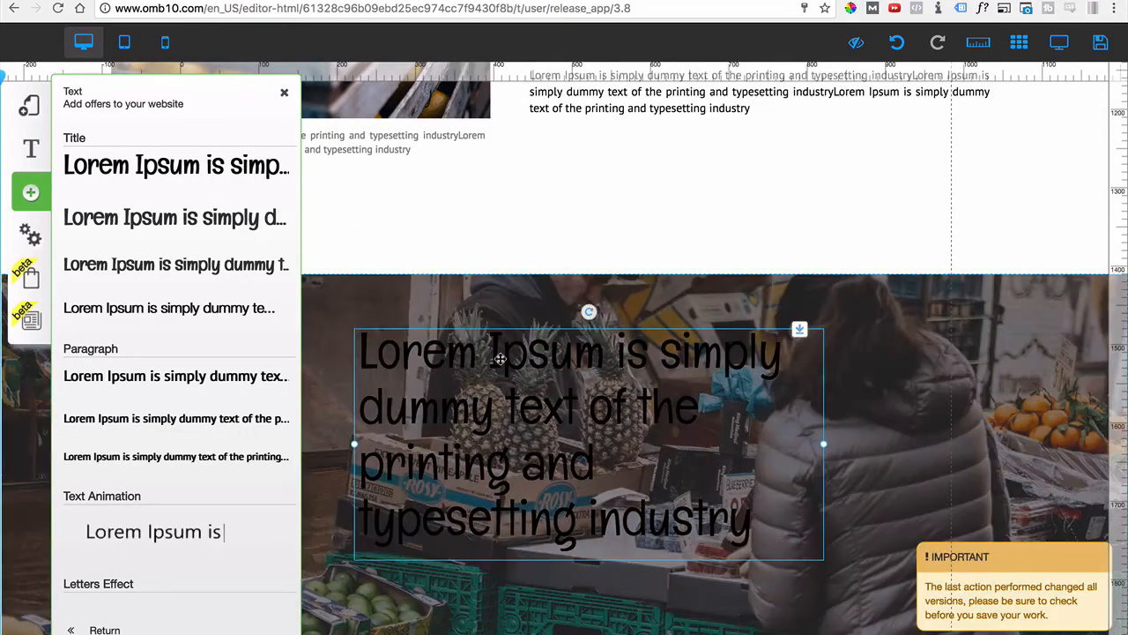
Step: Replace the banner title's placeholder text with "WE ARE AWESOME AT OUR WORK"
double_click(500, 358)
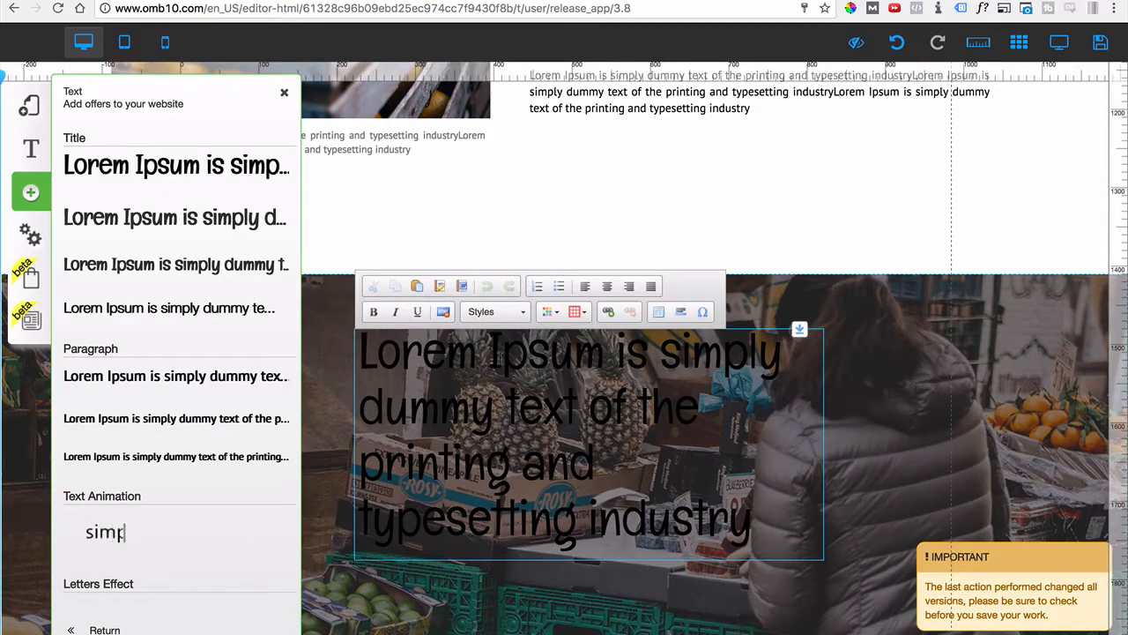
key("super+a")
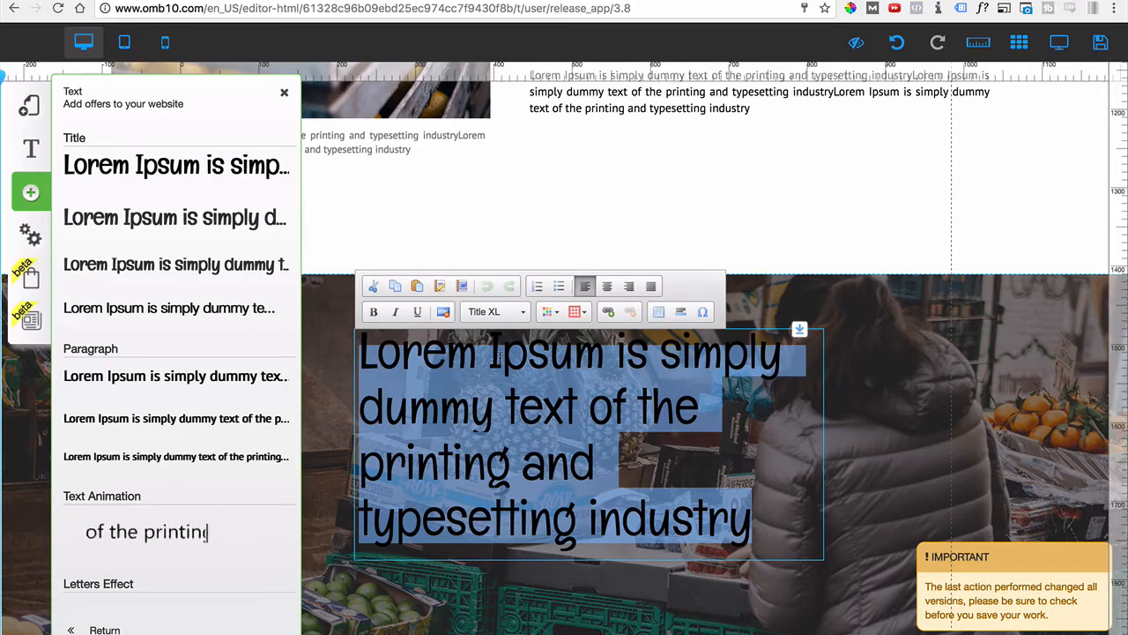
type("we")
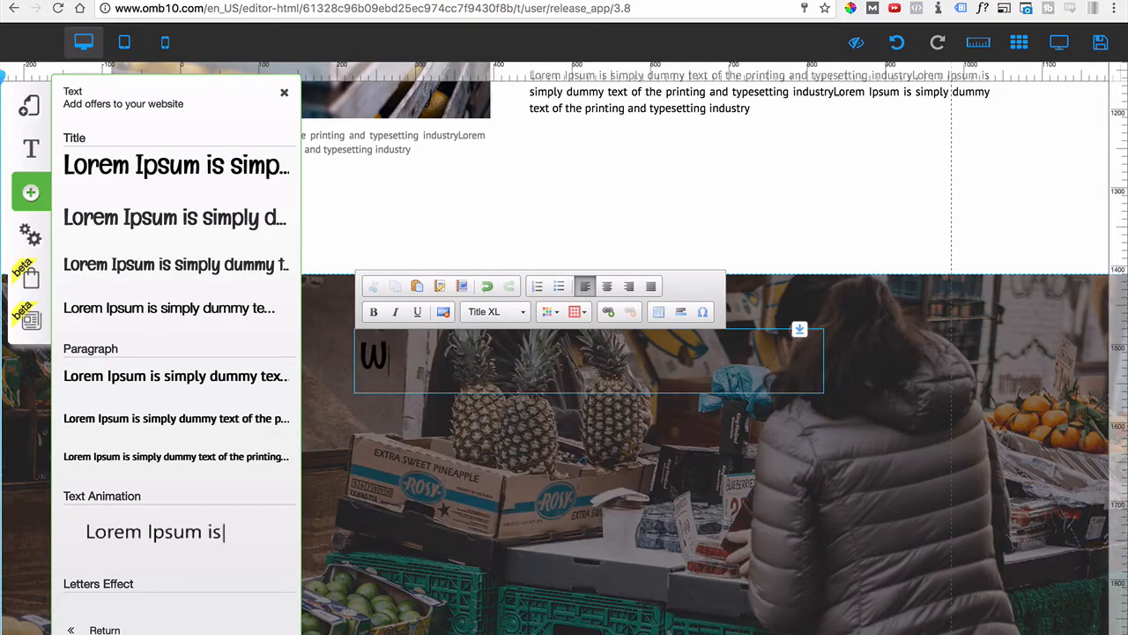
key("BackSpace")
type("we are")
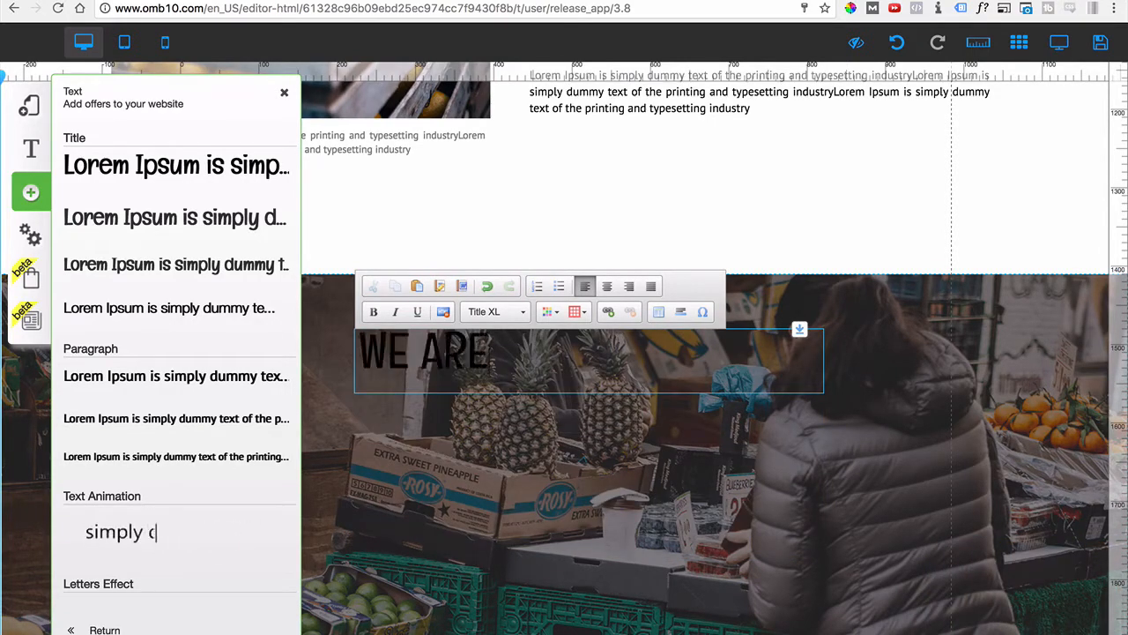
type(" awesome")
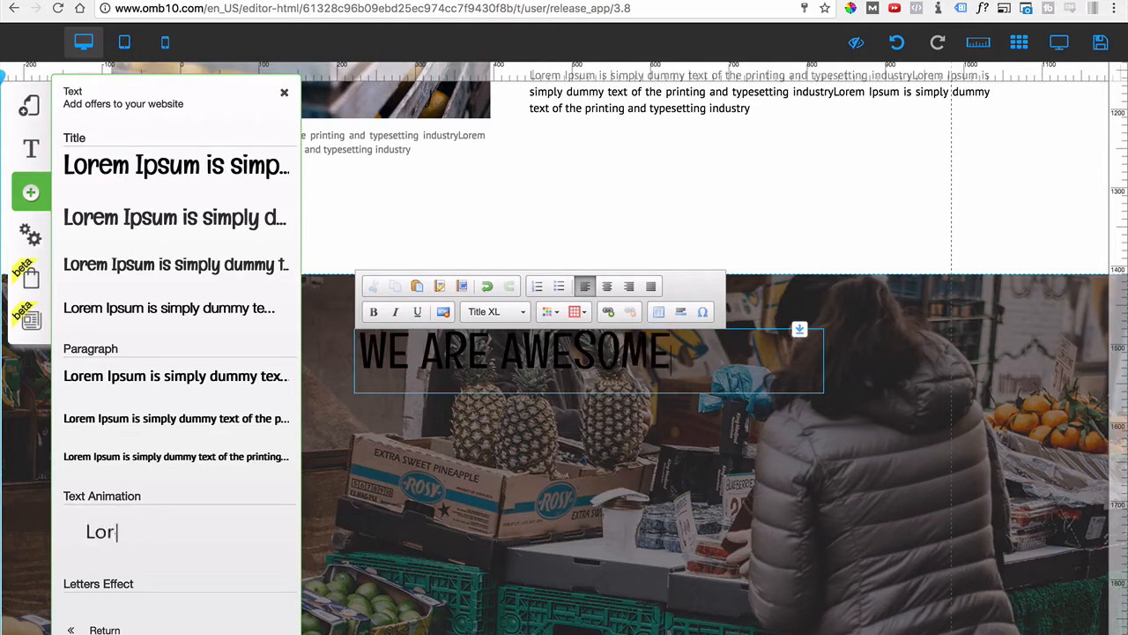
type(" at our work")
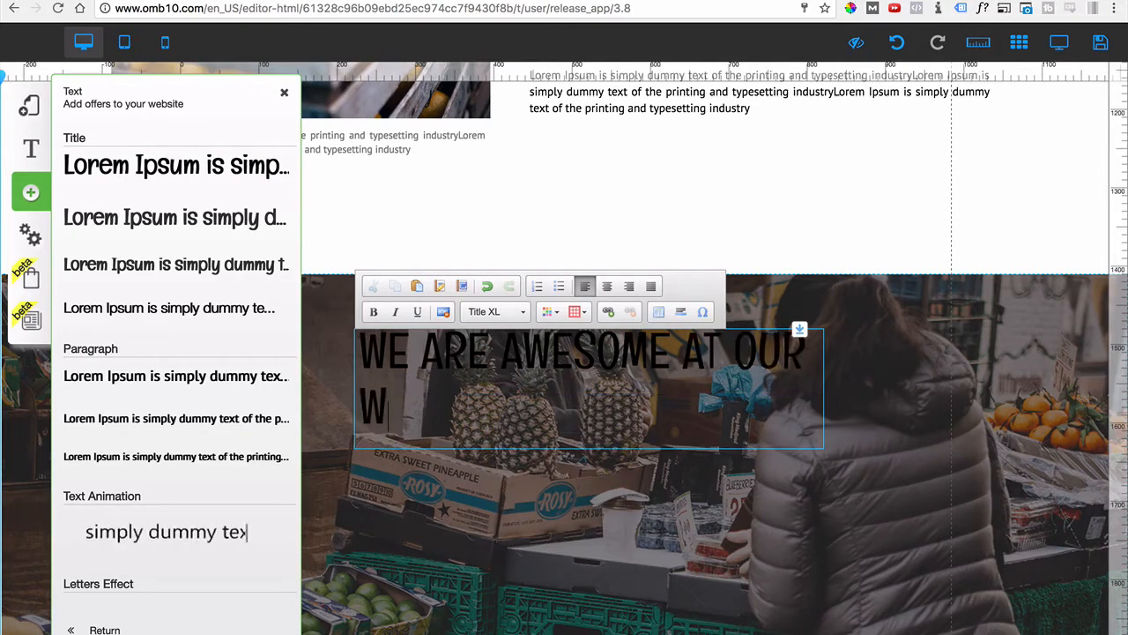
Step: Format the entire banner title as white, bold text
key("ctrl+a")
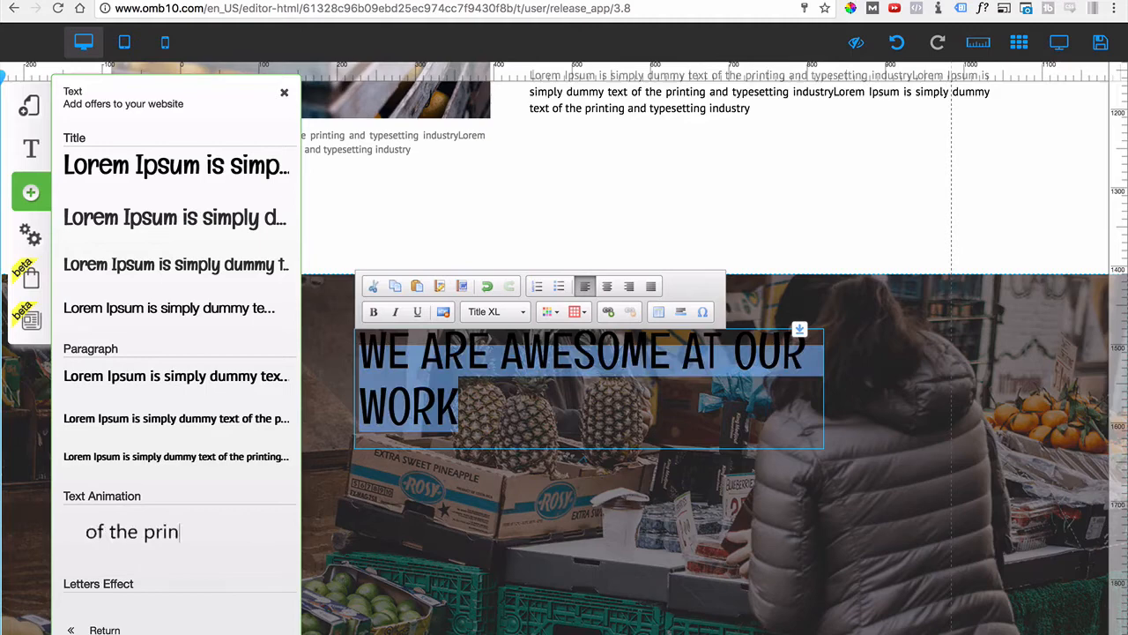
left_click(547, 312)
left_click(647, 398)
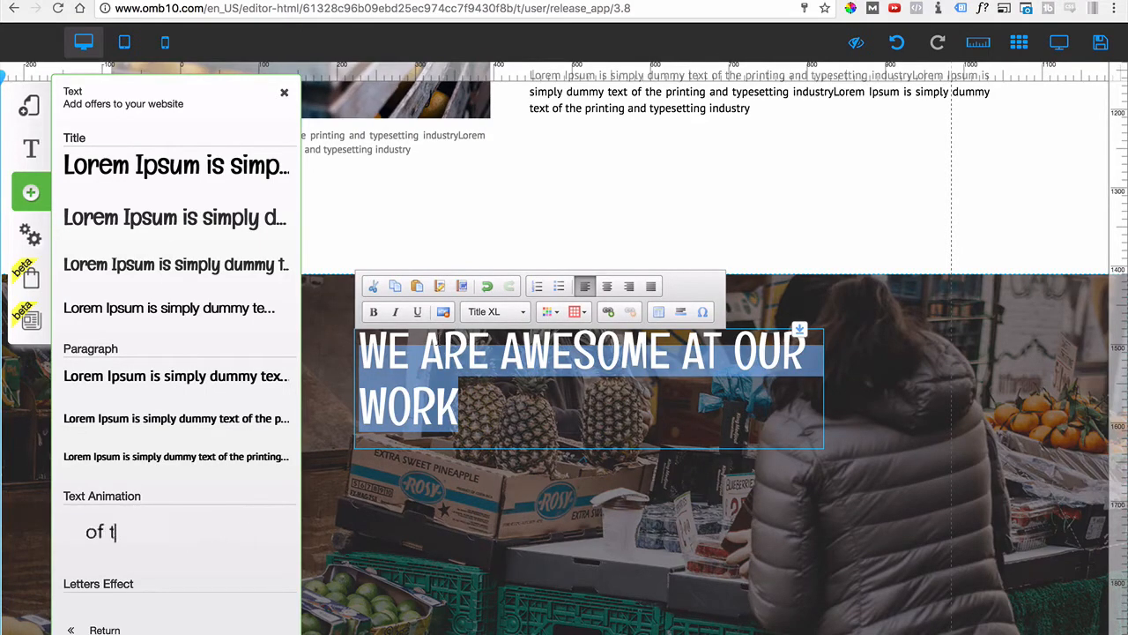
left_click(374, 312)
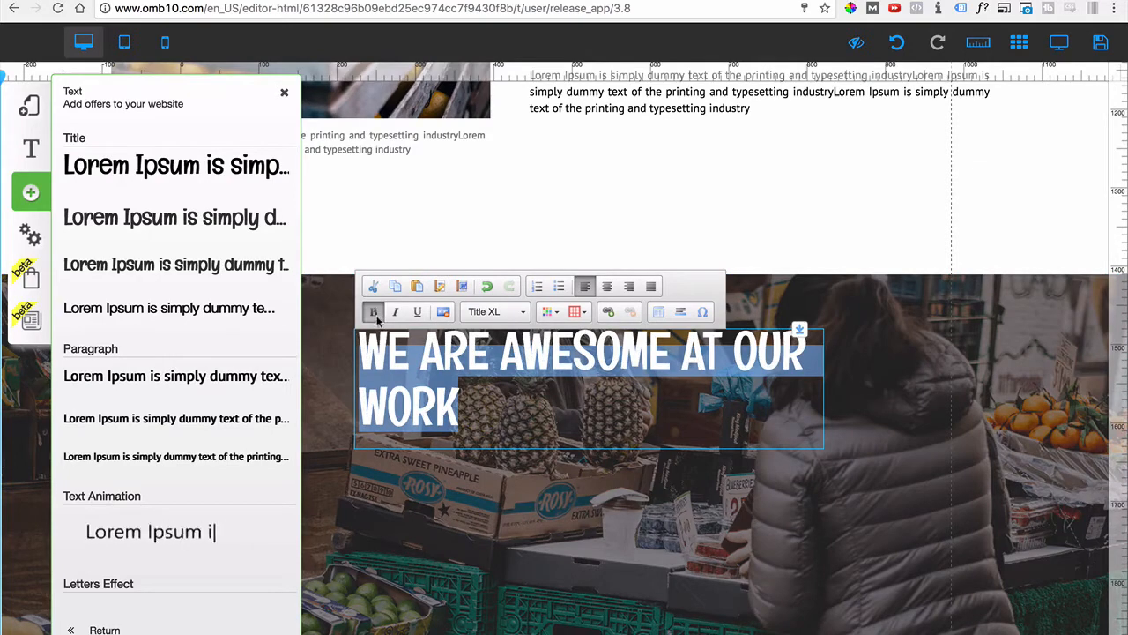
Step: Colour only the word "AWESOME" in the banner title red and close the text element list
left_click(552, 362)
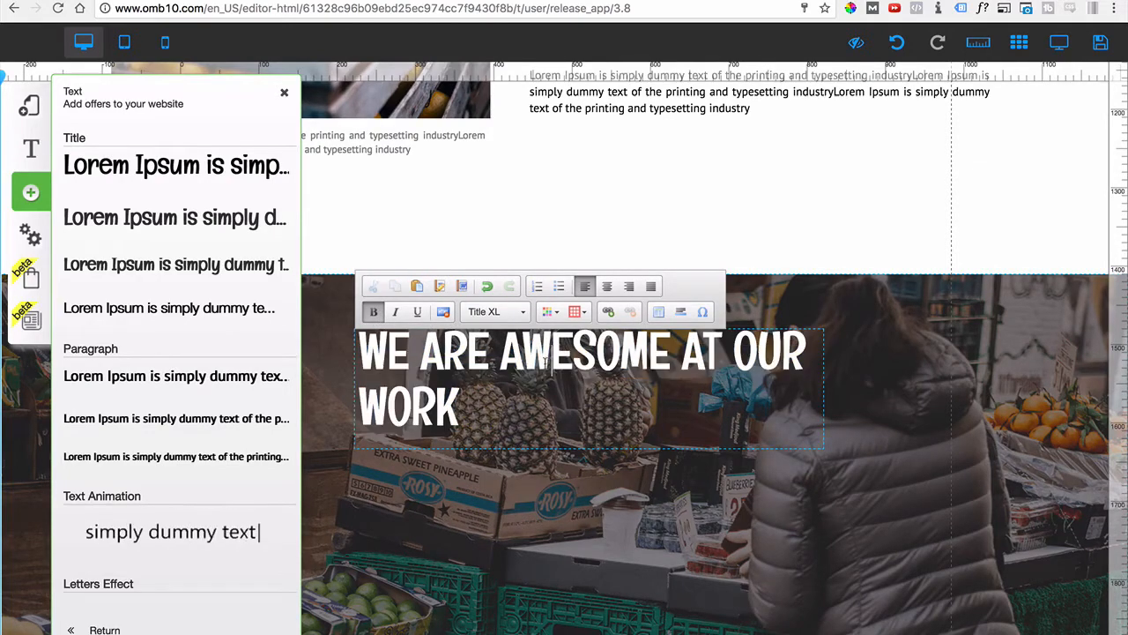
left_click_drag(501, 361, 661, 352)
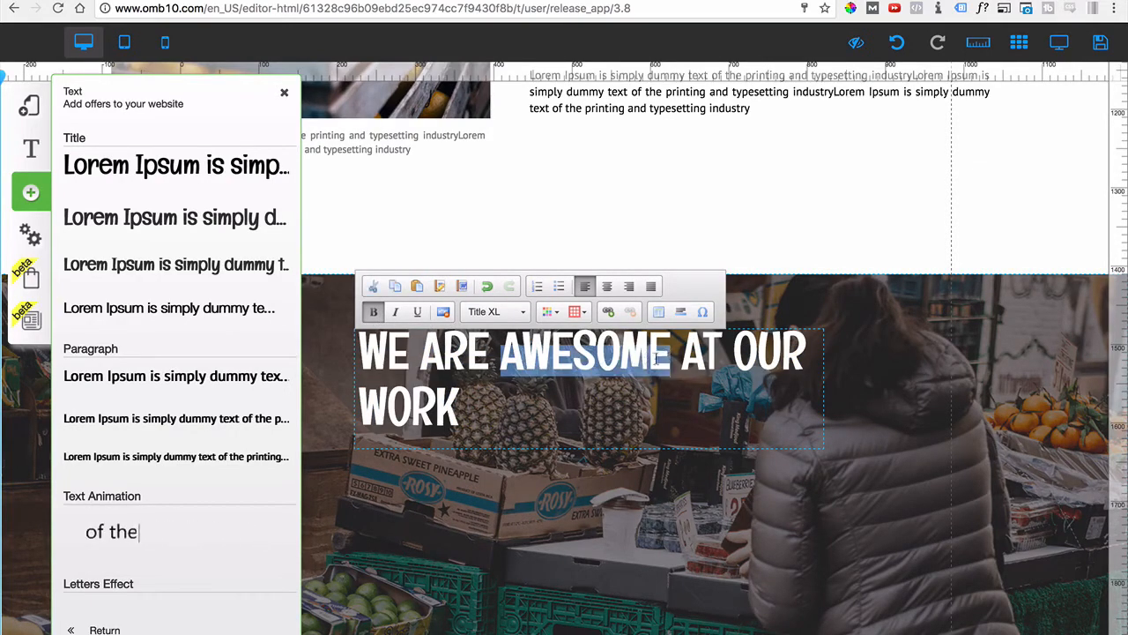
left_click(549, 311)
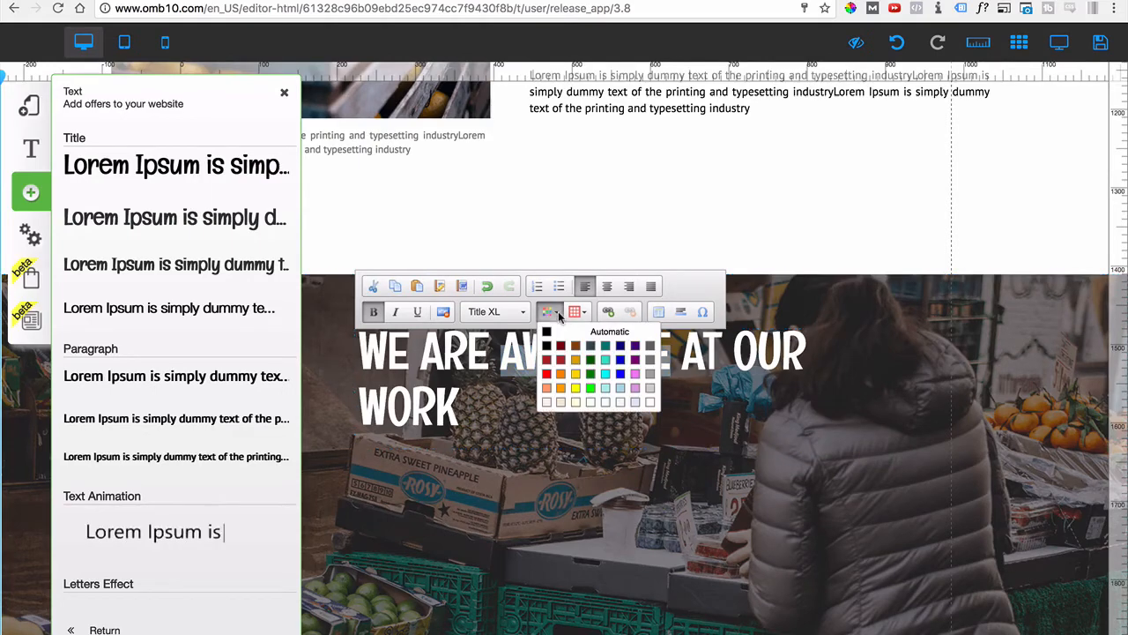
left_click(547, 375)
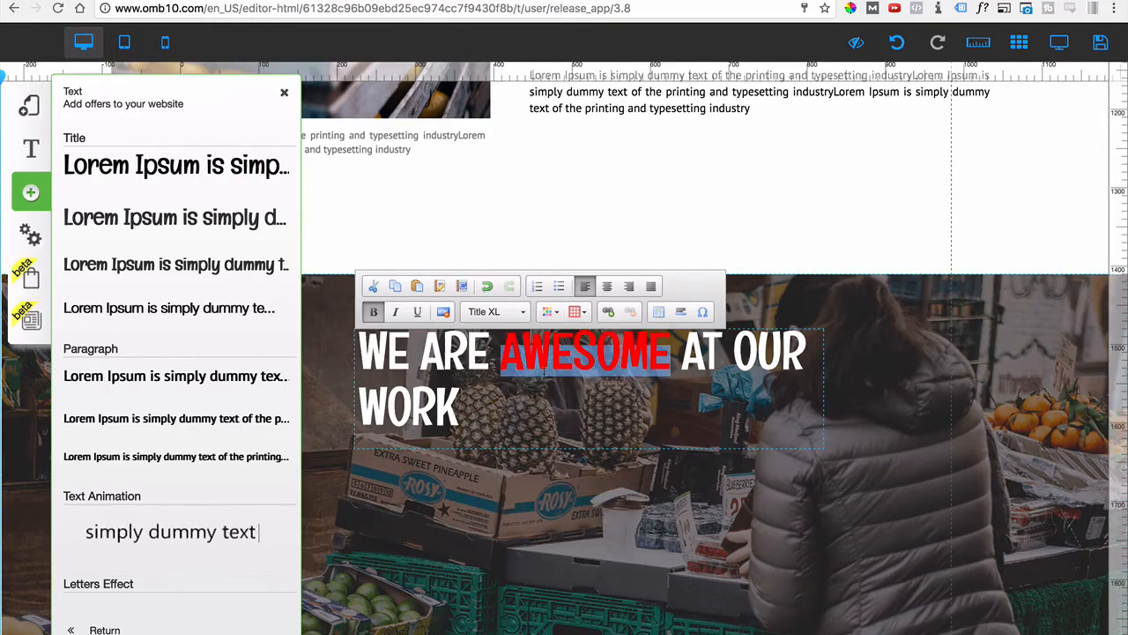
left_click(284, 92)
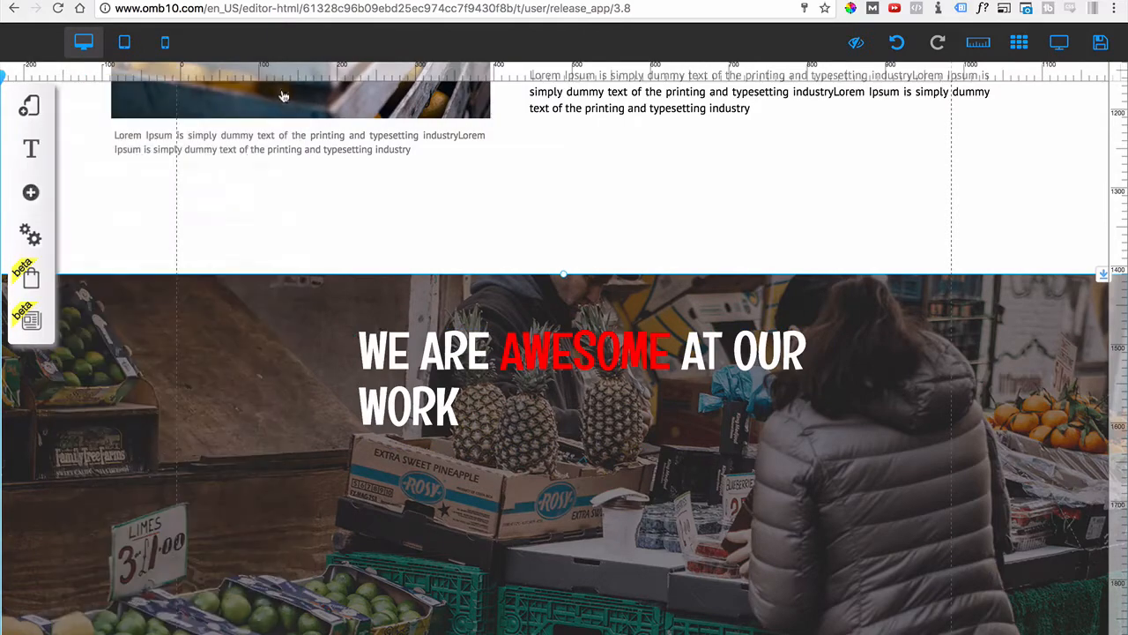
Step: Align the banner title with the lemon photo's left edge and narrow it so "OUR WORK" wraps onto the second line
left_click_drag(413, 377, 209, 359)
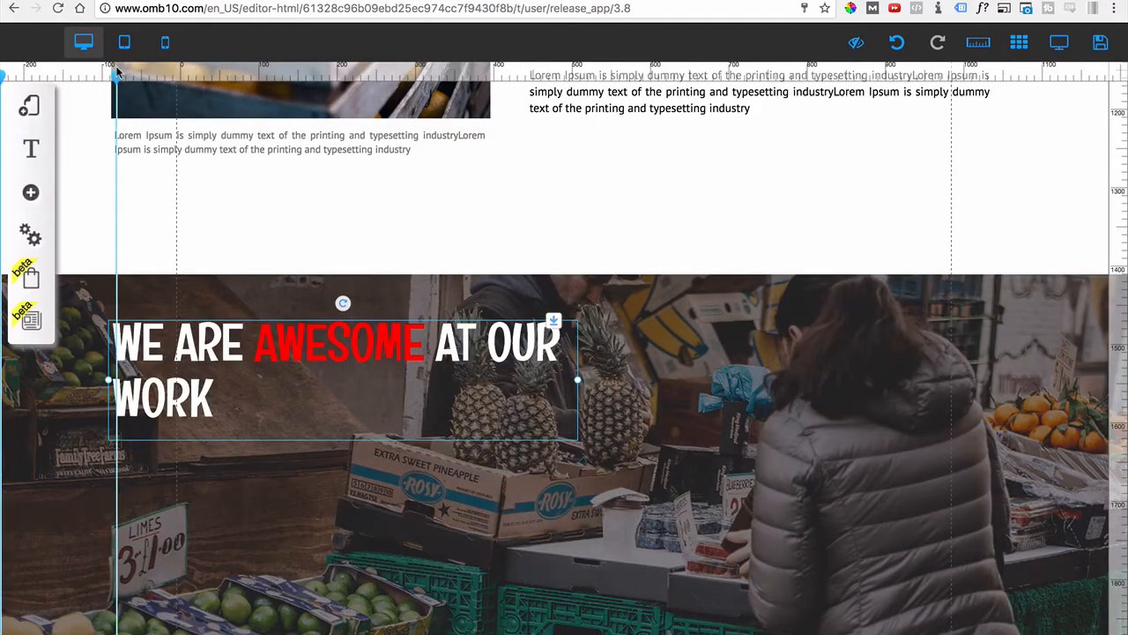
scroll(115, 80, "up", 3)
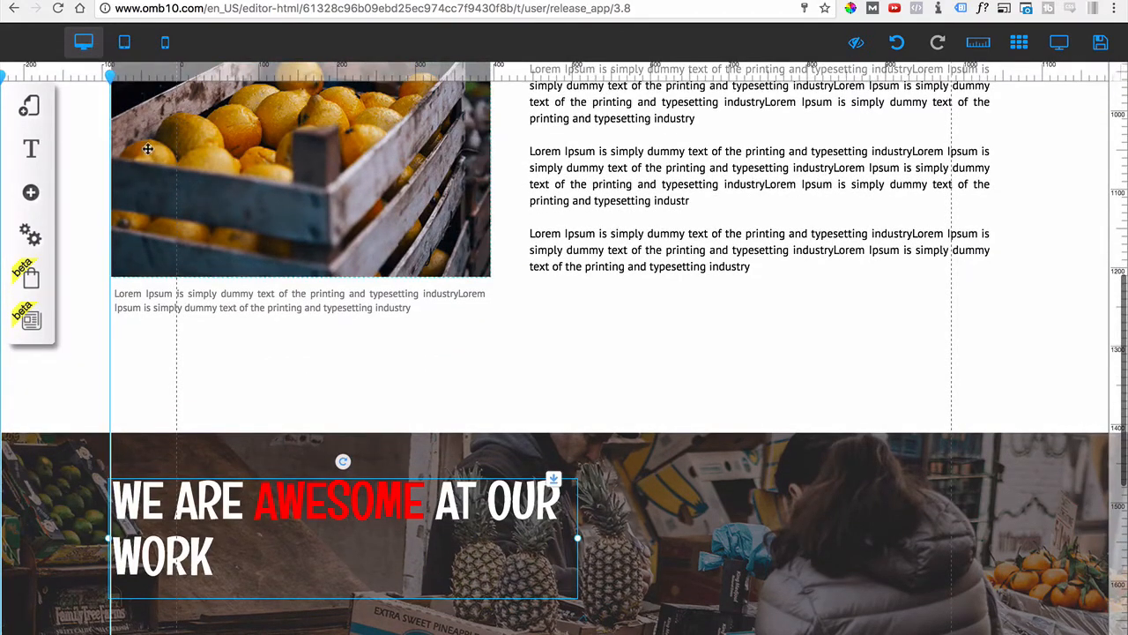
scroll(214, 378, "down", 2)
left_click_drag(214, 377, 315, 454)
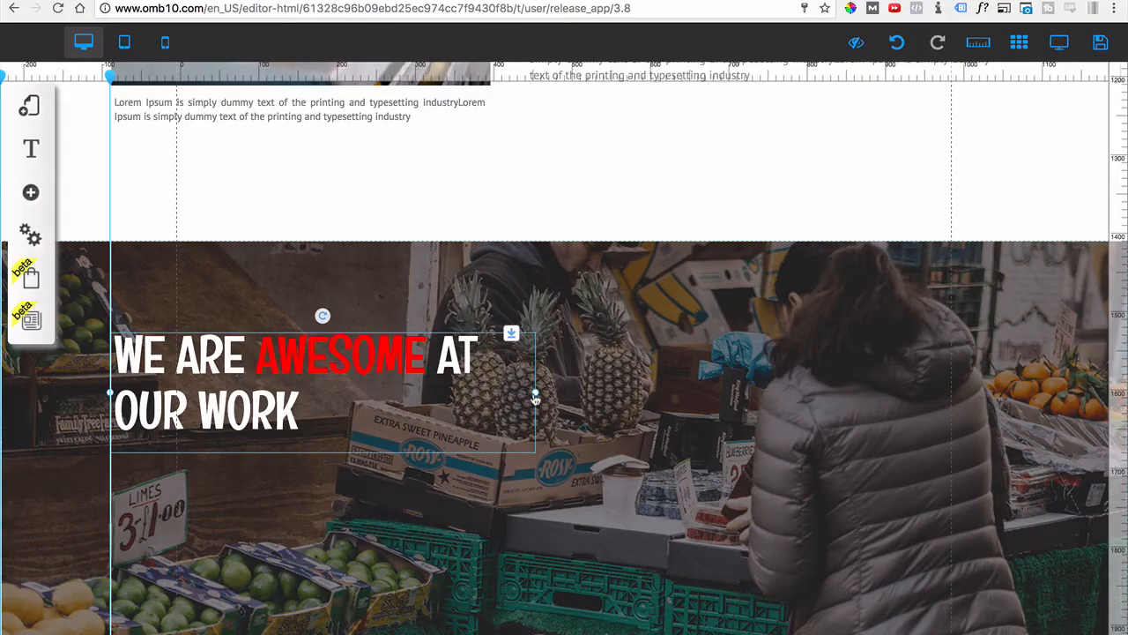
left_click(601, 426)
Step: Extend the market photo banner by lowering its bottom edge to about 2060 on the vertical ruler
scroll(495, 417, "down", 1)
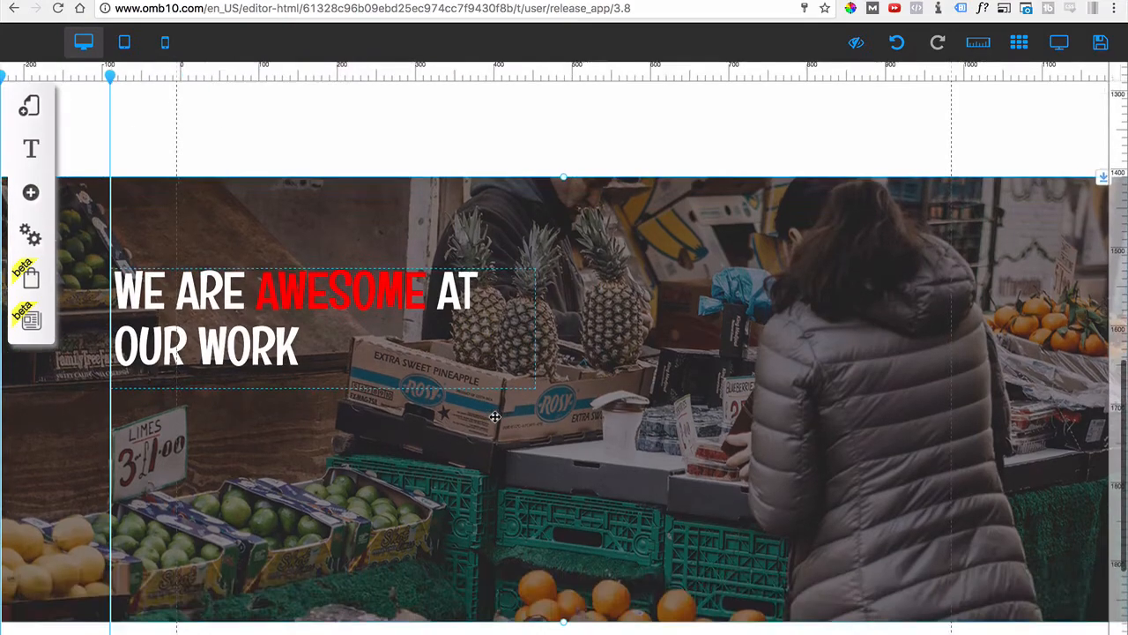
scroll(494, 417, "up", 1)
scroll(494, 417, "down", 2)
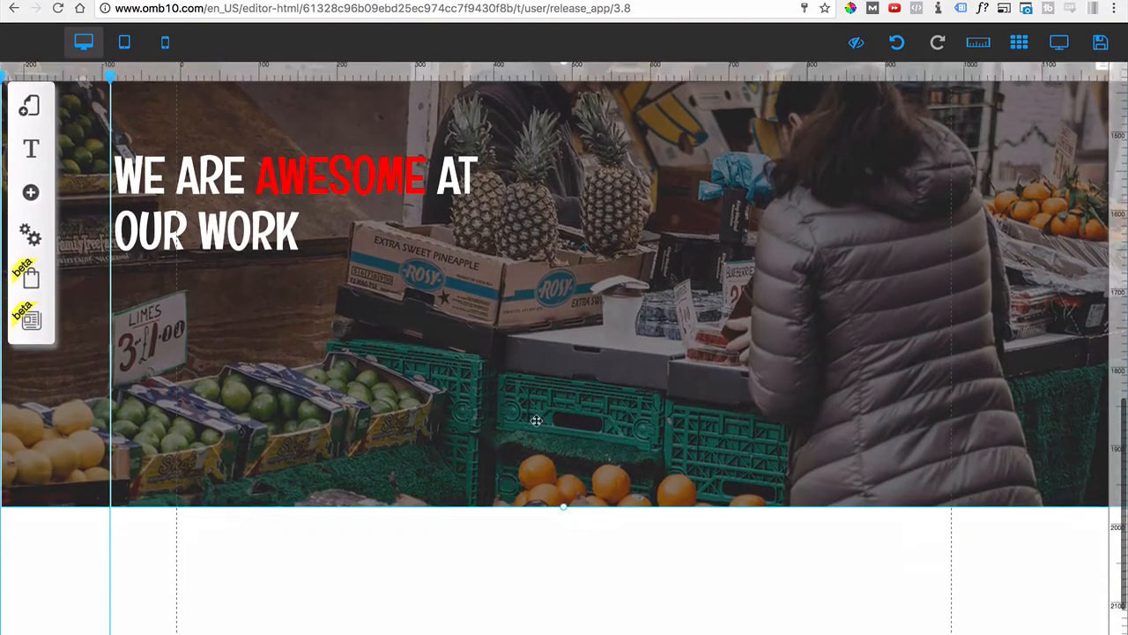
left_click_drag(565, 511, 552, 578)
scroll(558, 424, "up", 1)
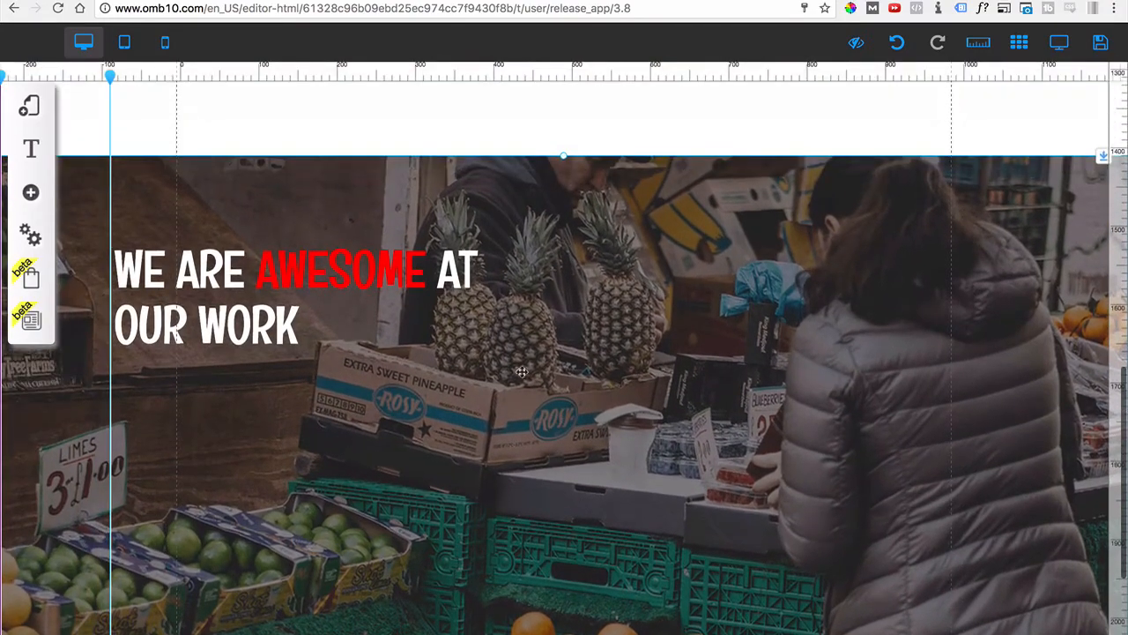
left_click(387, 273)
scroll(434, 286, "down", 1)
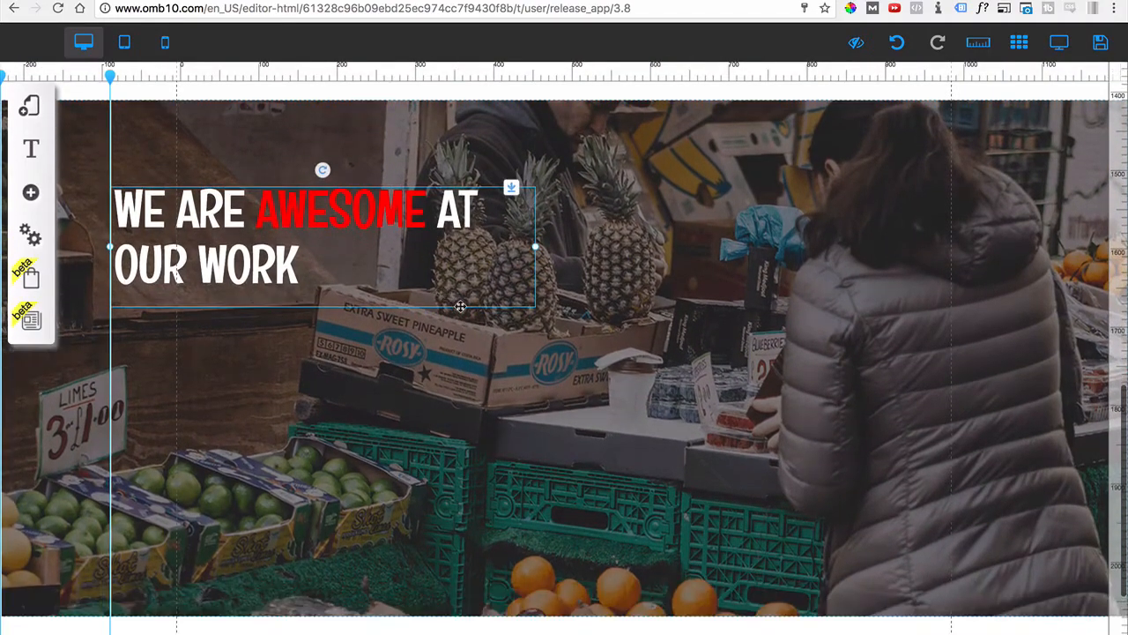
Step: Add a Body M paragraph element to the market banner and shift it right over the pineapple crates
left_click(28, 196)
left_click(149, 194)
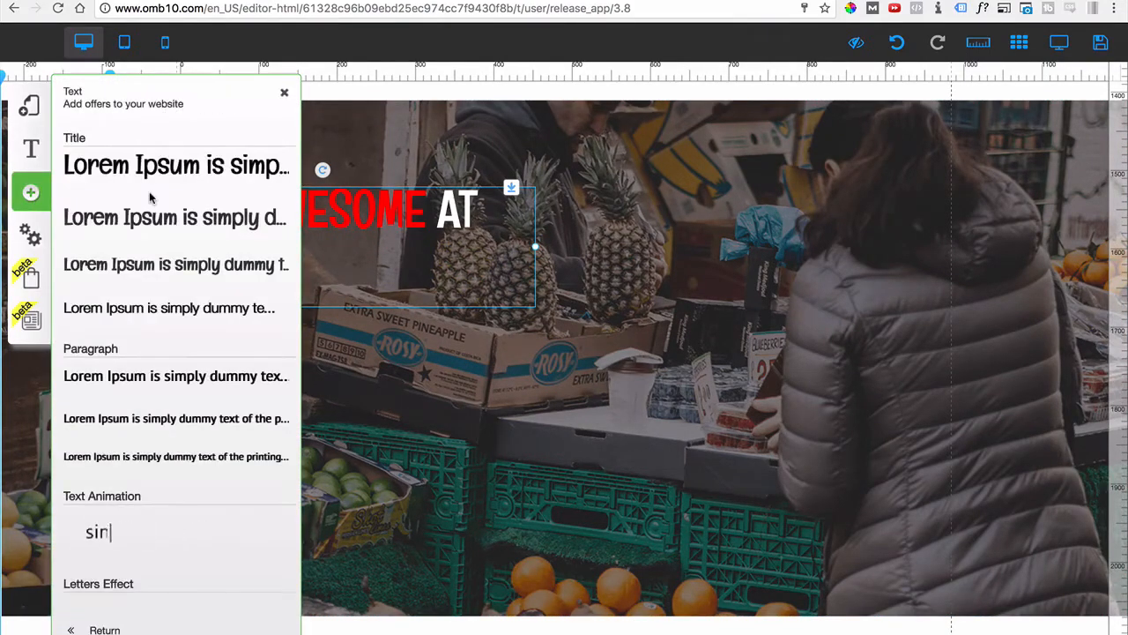
left_click(171, 420)
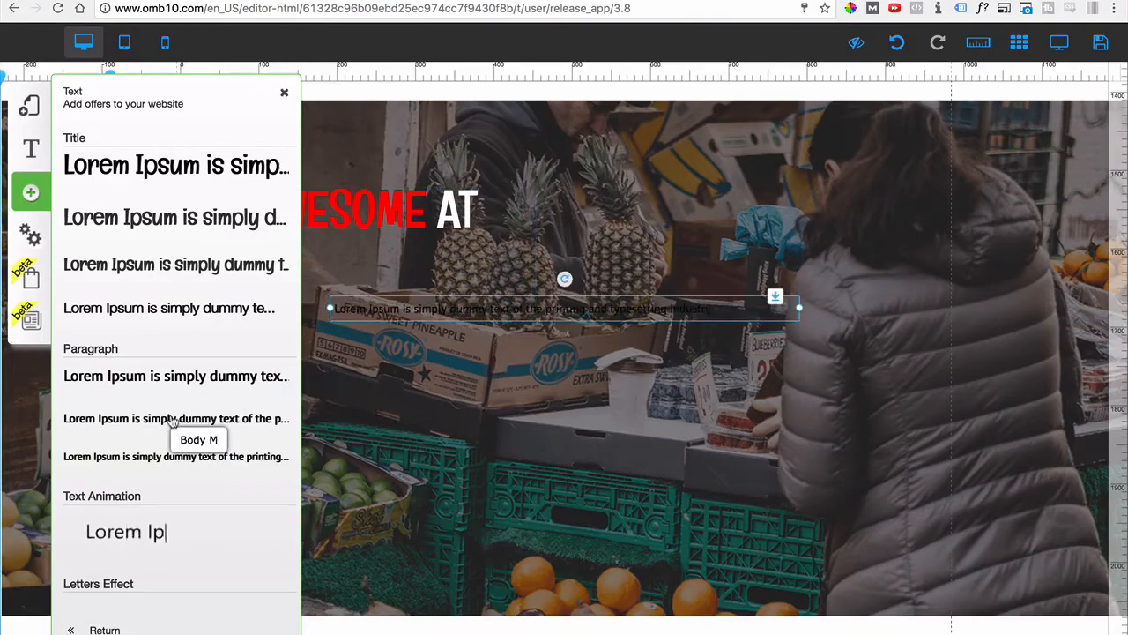
left_click_drag(423, 311, 565, 309)
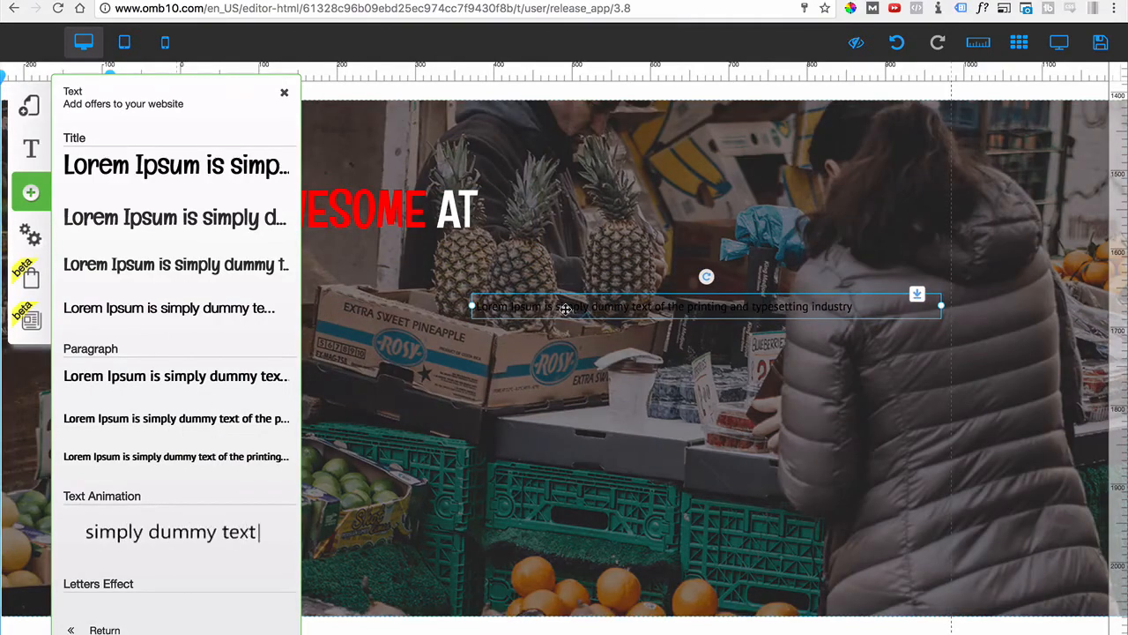
Step: Lengthen the new banner paragraph to three consecutive copies of its Lorem Ipsum sentence
double_click(565, 309)
key("super+a")
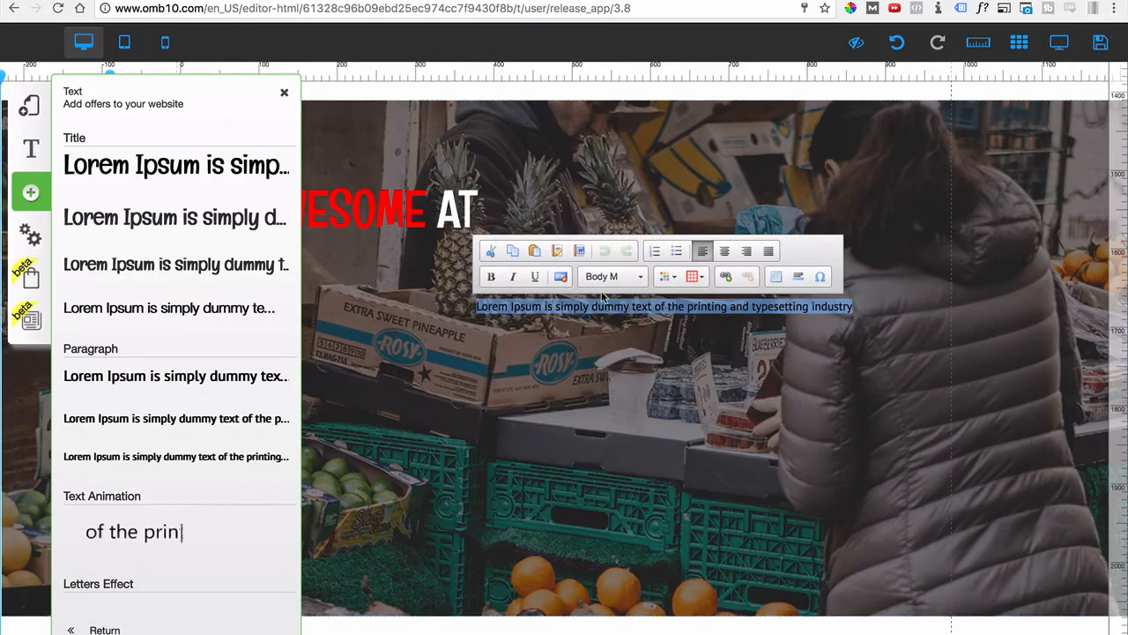
key("super+c")
key("super+v")
key("super+v")
key("super+v")
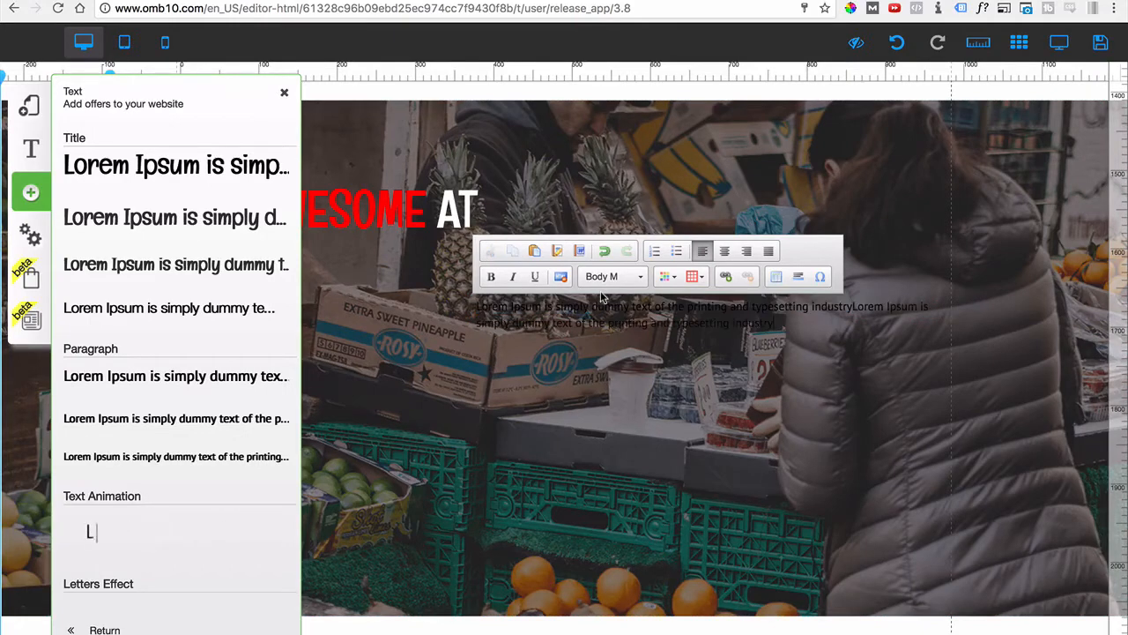
Step: Set the text colour of the whole banner paragraph to white
key("super+a")
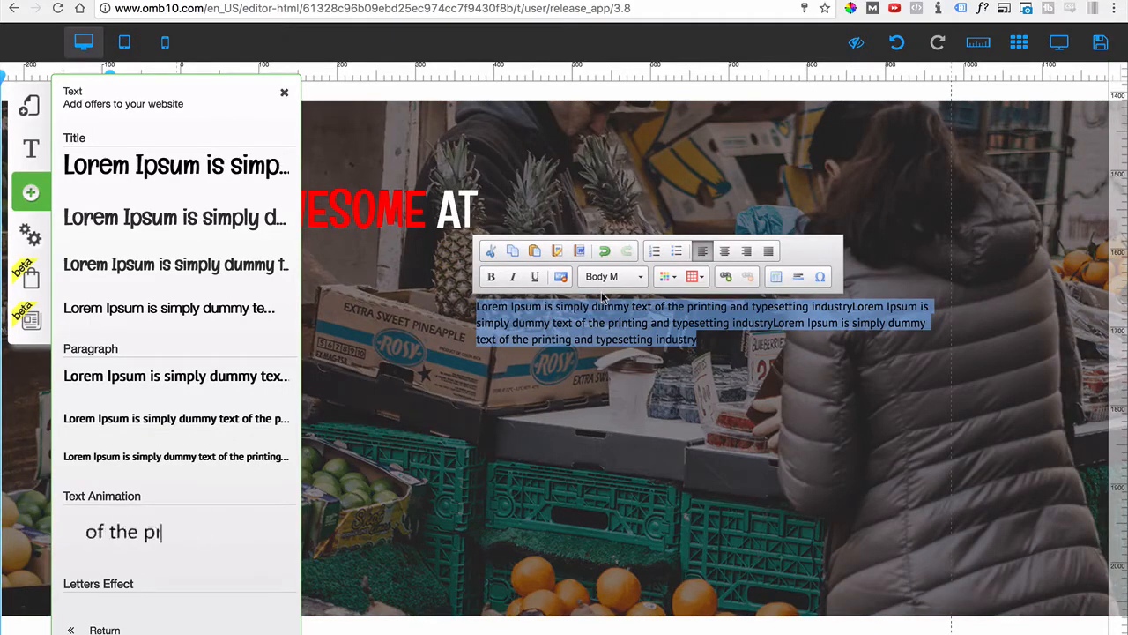
left_click(667, 281)
left_click(765, 374)
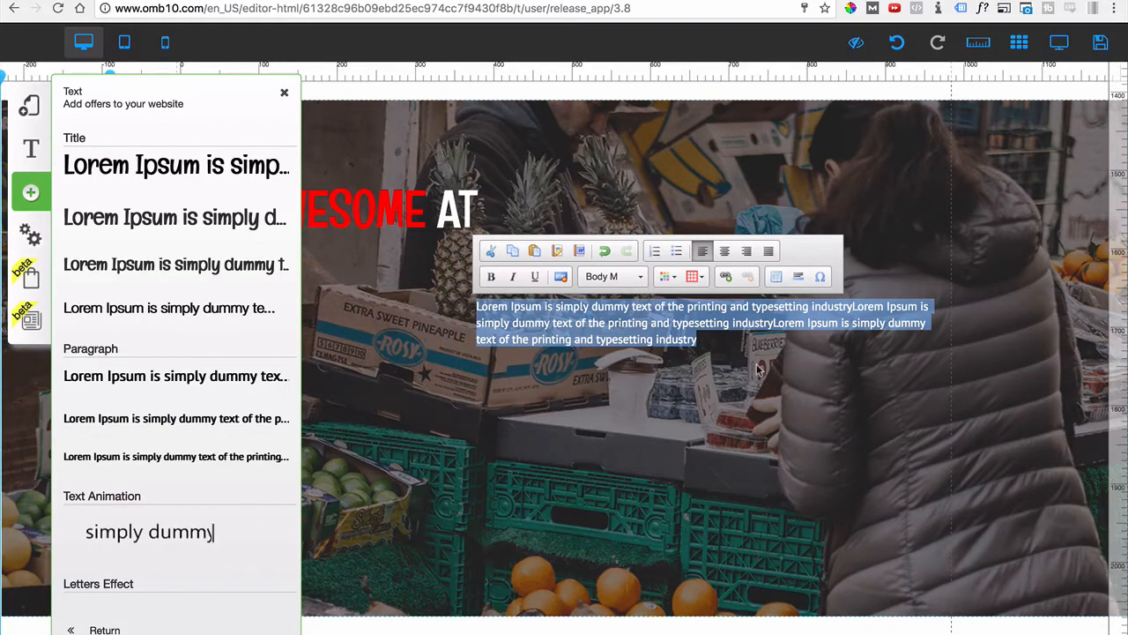
left_click(758, 371)
Step: Move the white paragraph up to the right of the title, level with its first line, and close the element list
left_click(695, 332)
left_click_drag(695, 331, 778, 224)
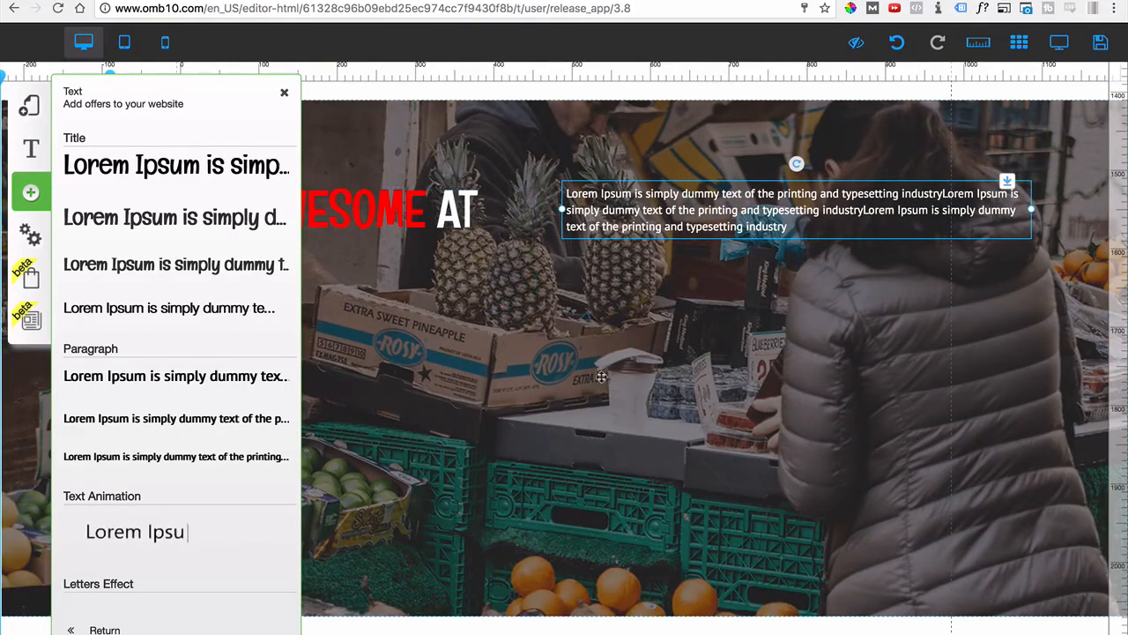
scroll(476, 397, "down", 1)
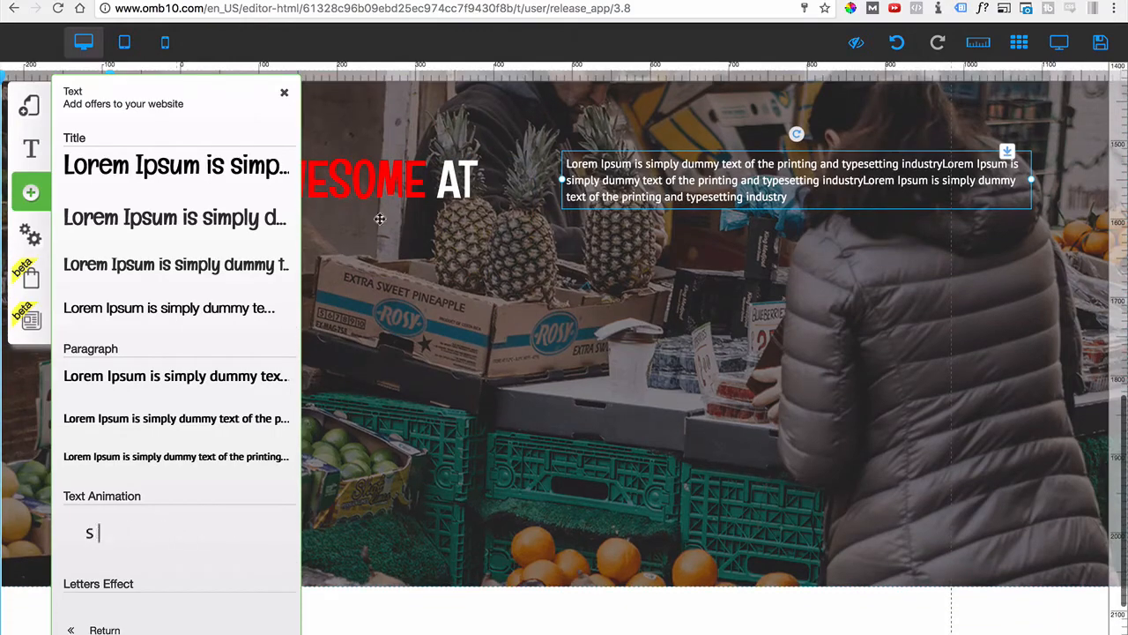
left_click(284, 92)
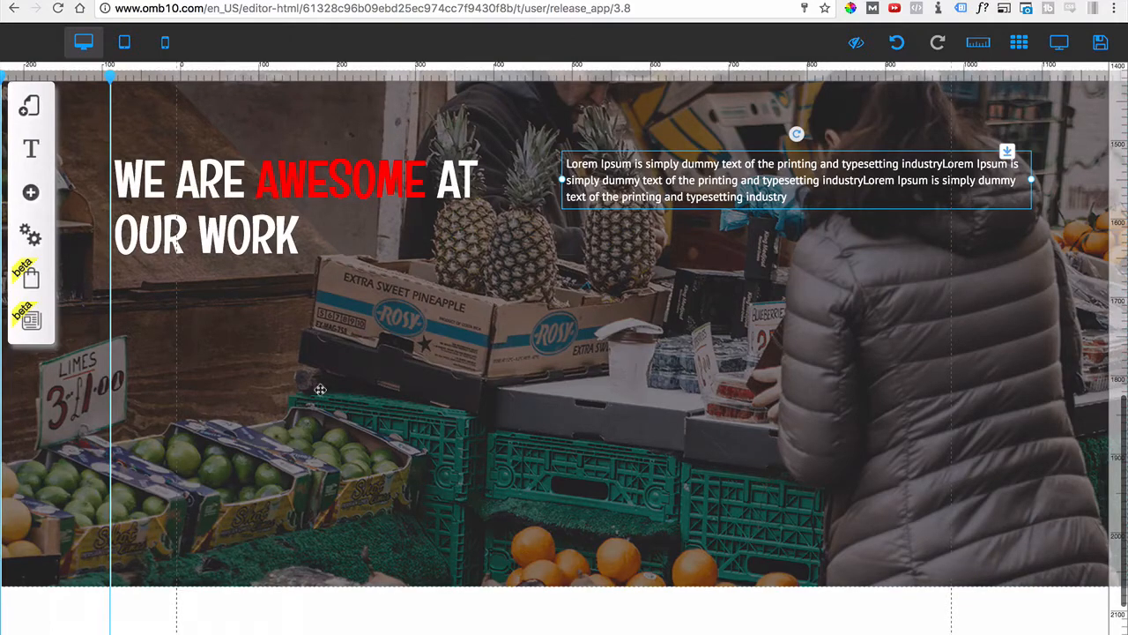
Step: Add an animated number Counter to the banner, place it above the green crates, and widen it to about 275 on the ruler
left_click(31, 194)
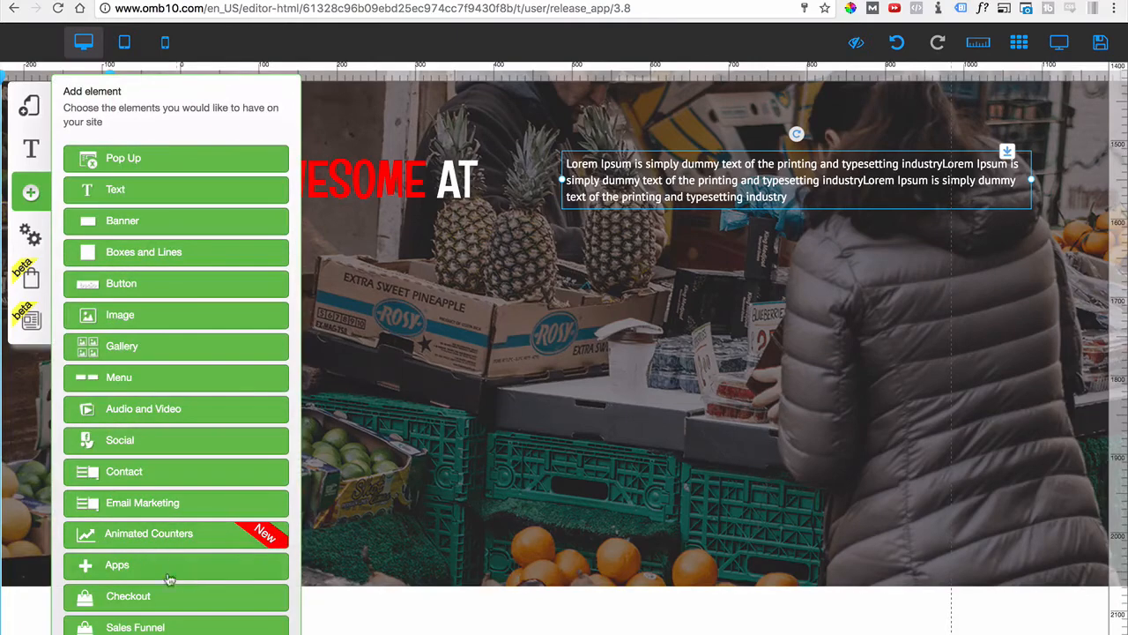
left_click(163, 543)
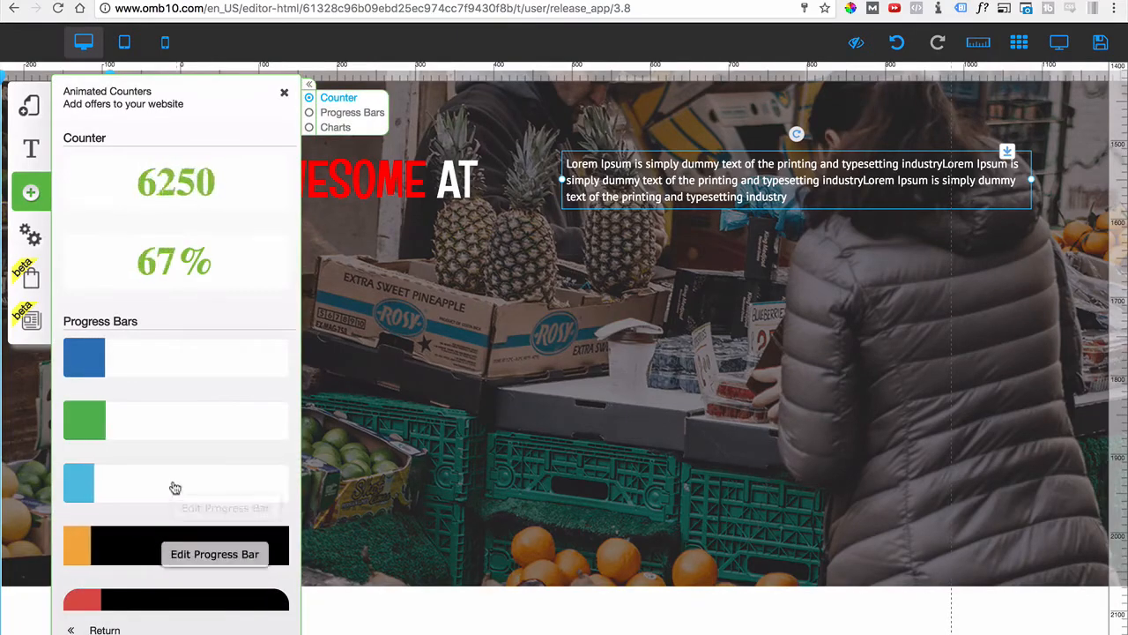
left_click(172, 201)
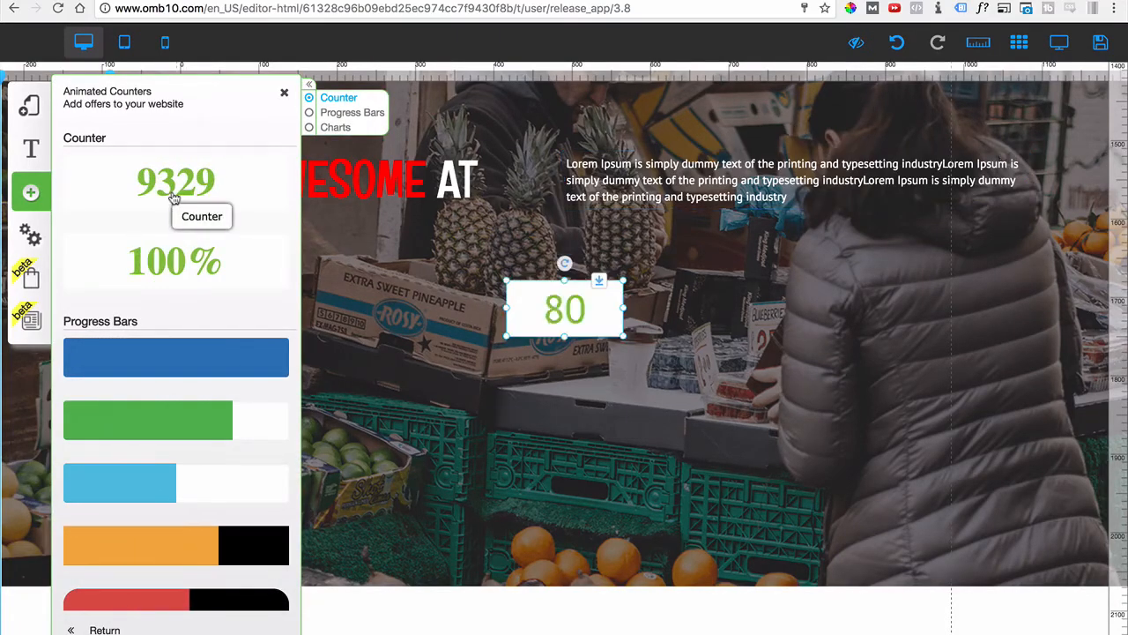
left_click_drag(547, 315, 532, 428)
left_click_drag(610, 424, 712, 424)
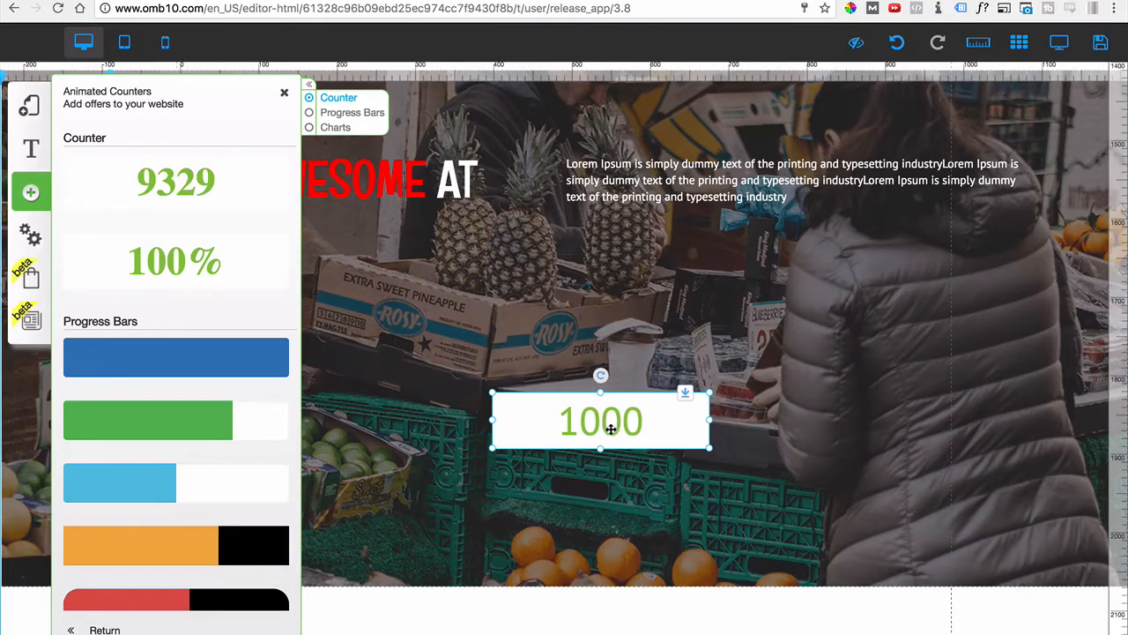
Step: Move the counter up over the pineapple crates, below the banner paragraph, and open the Title M font style settings
left_click_drag(611, 428, 601, 269)
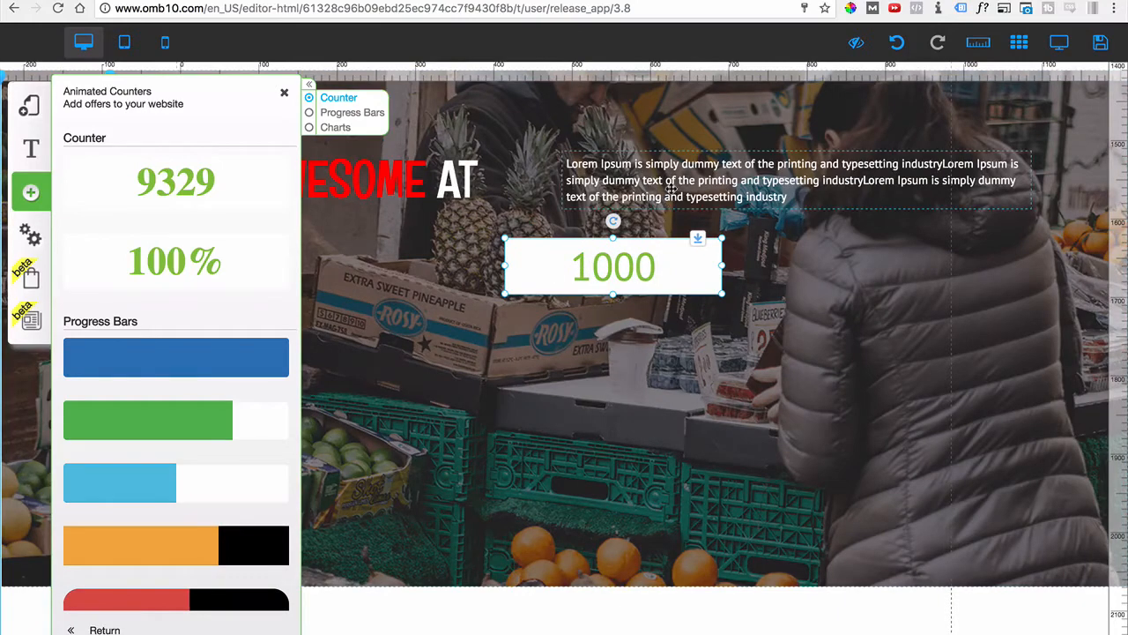
left_click(27, 152)
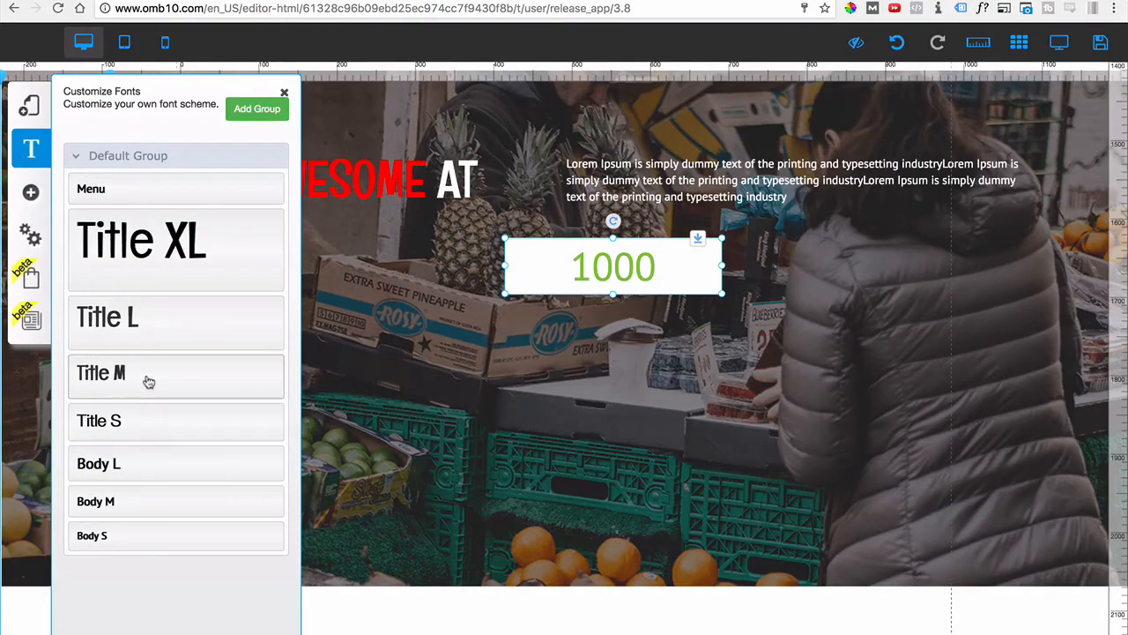
left_click_drag(599, 251, 553, 302)
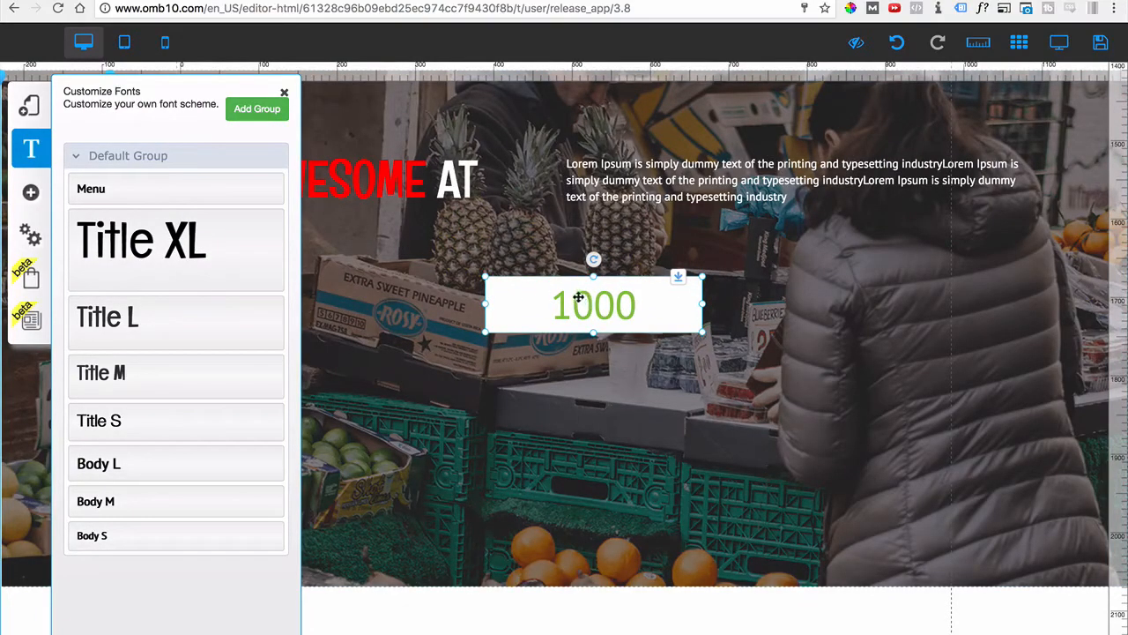
left_click(145, 380)
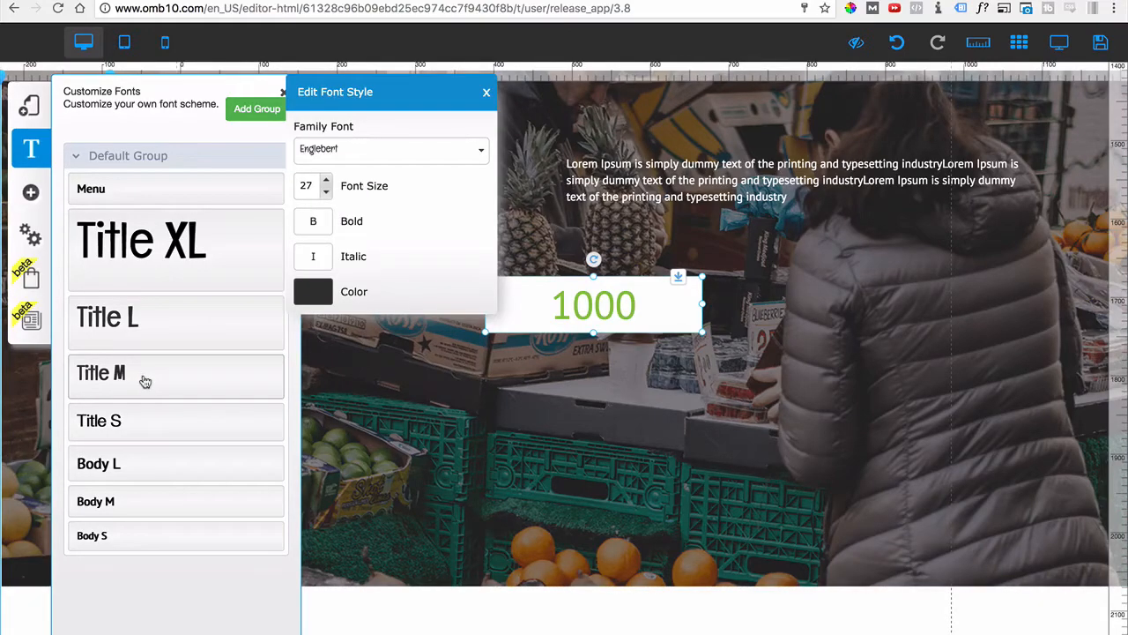
Step: Add a Title L text below the counter and colour all of its text white
left_click(31, 192)
left_click(110, 199)
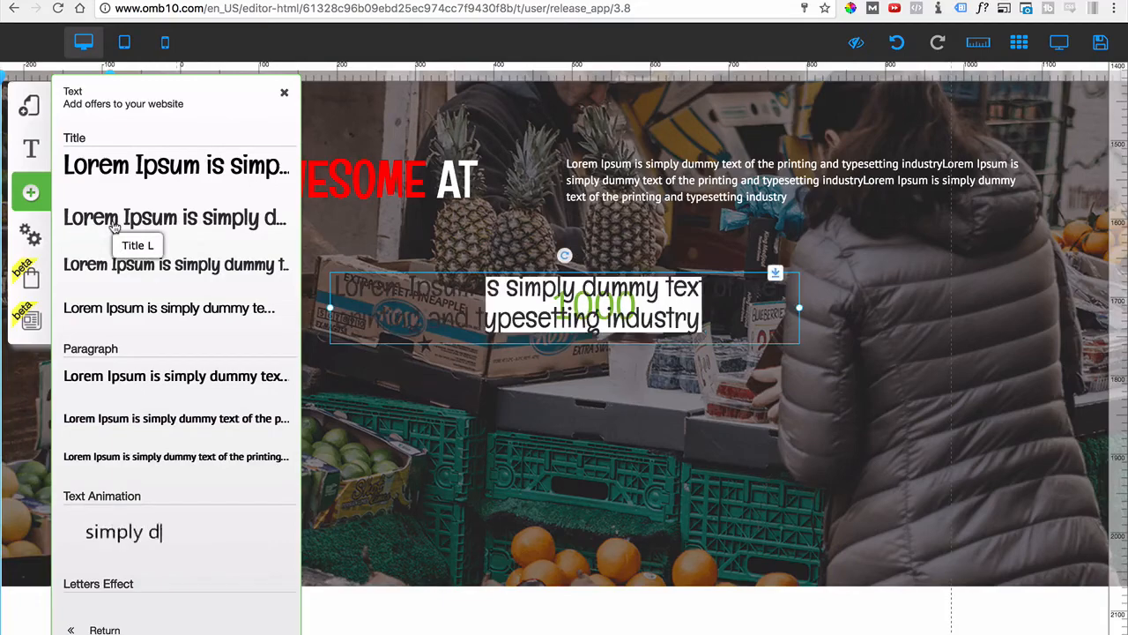
left_click_drag(115, 227, 423, 420)
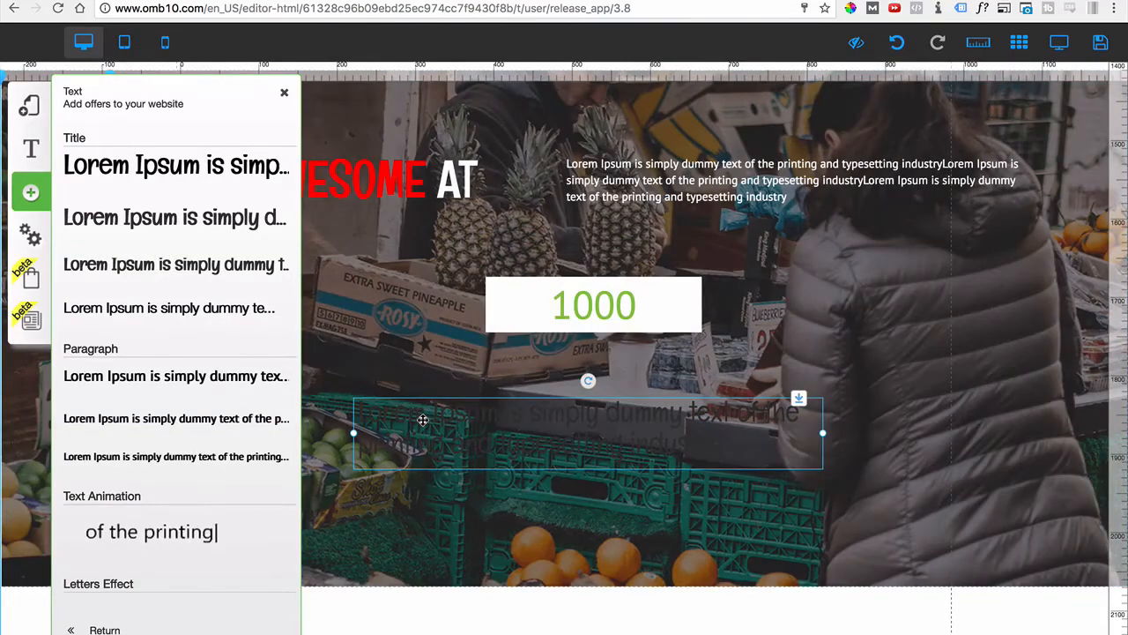
double_click(423, 420)
left_click(547, 380)
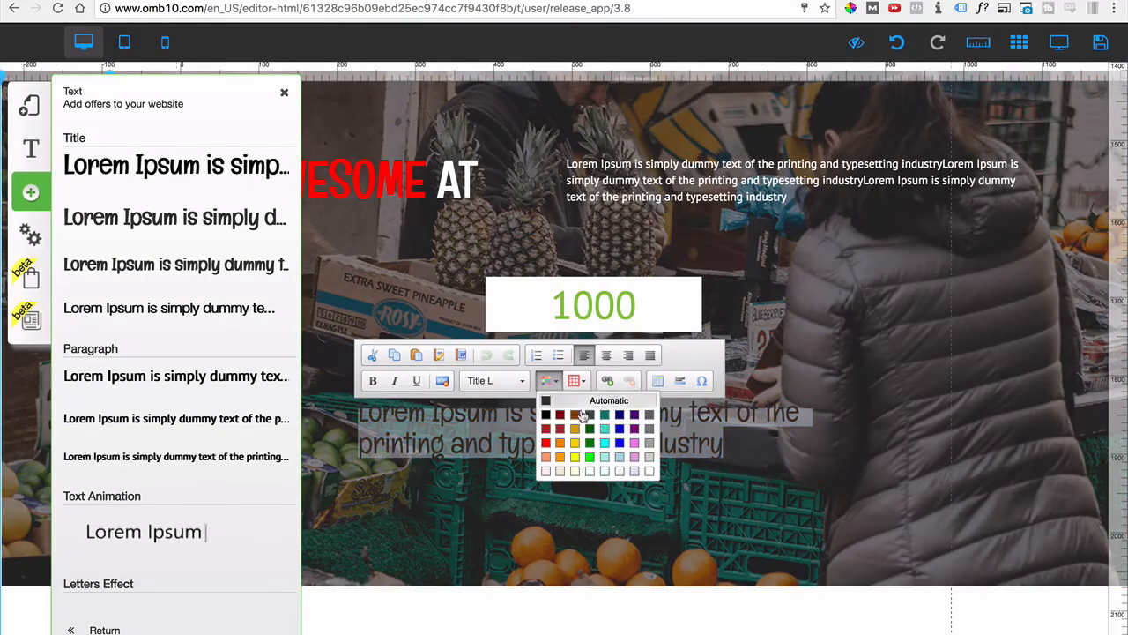
left_click(649, 471)
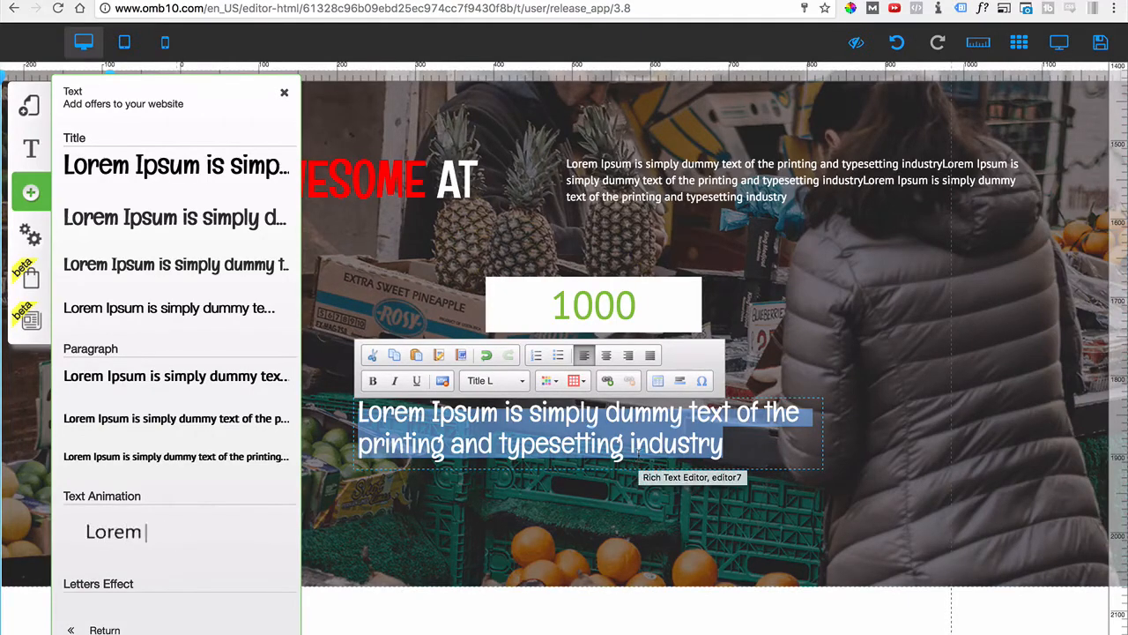
Step: Replace the new title's text with "satisfied clients" on two lines, coloured white
type("SA")
key("BackSpace")
key("BackSpace")
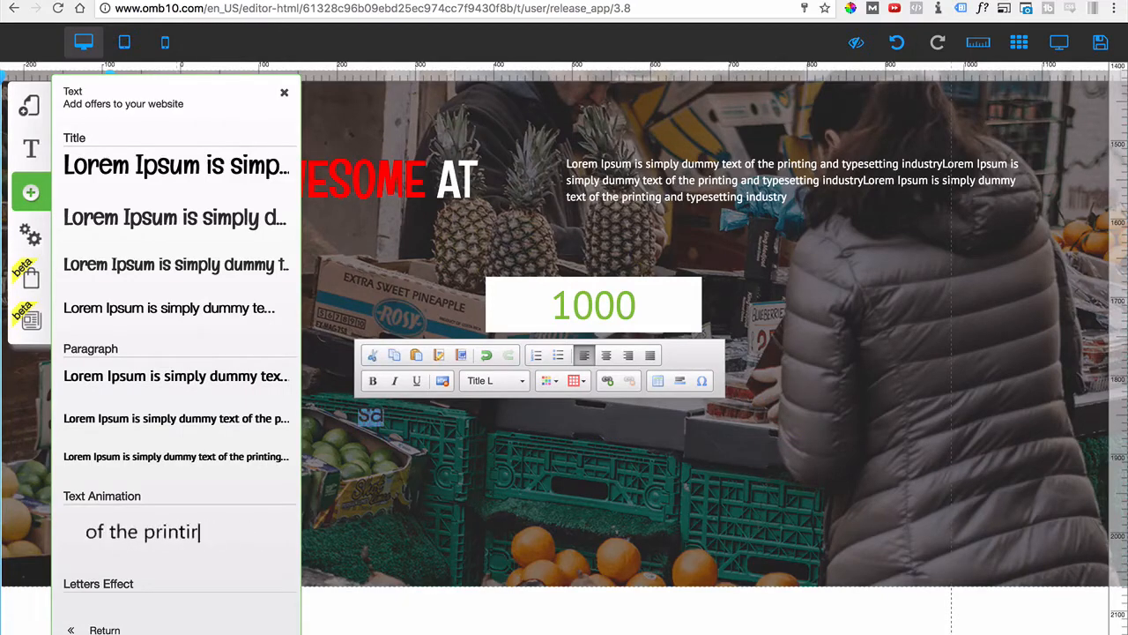
left_click(547, 380)
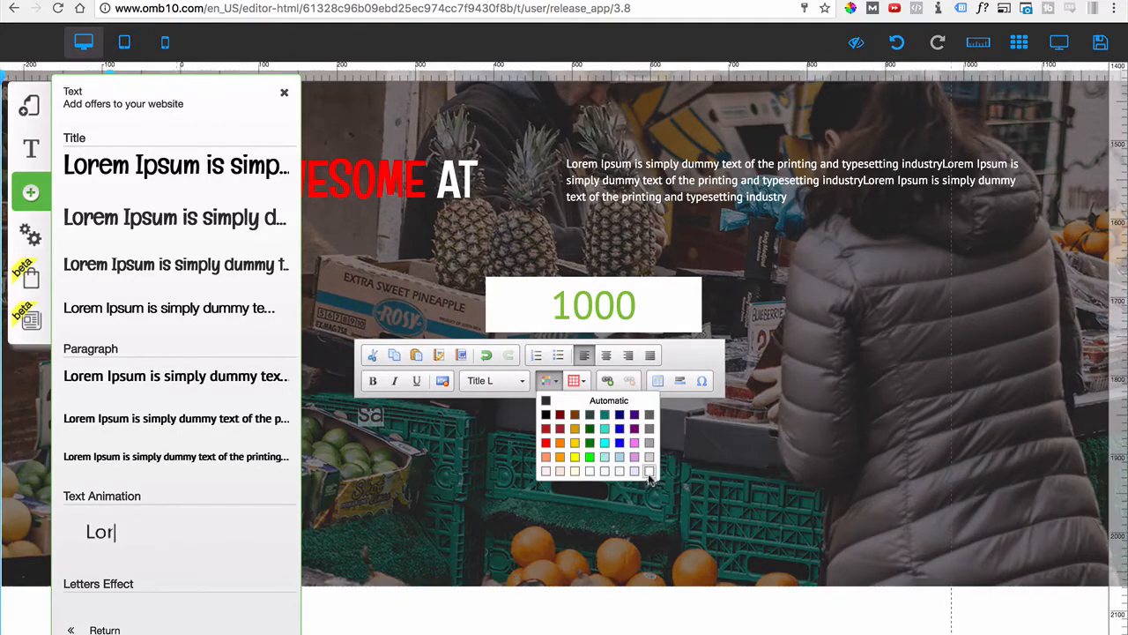
left_click(604, 470)
type("t")
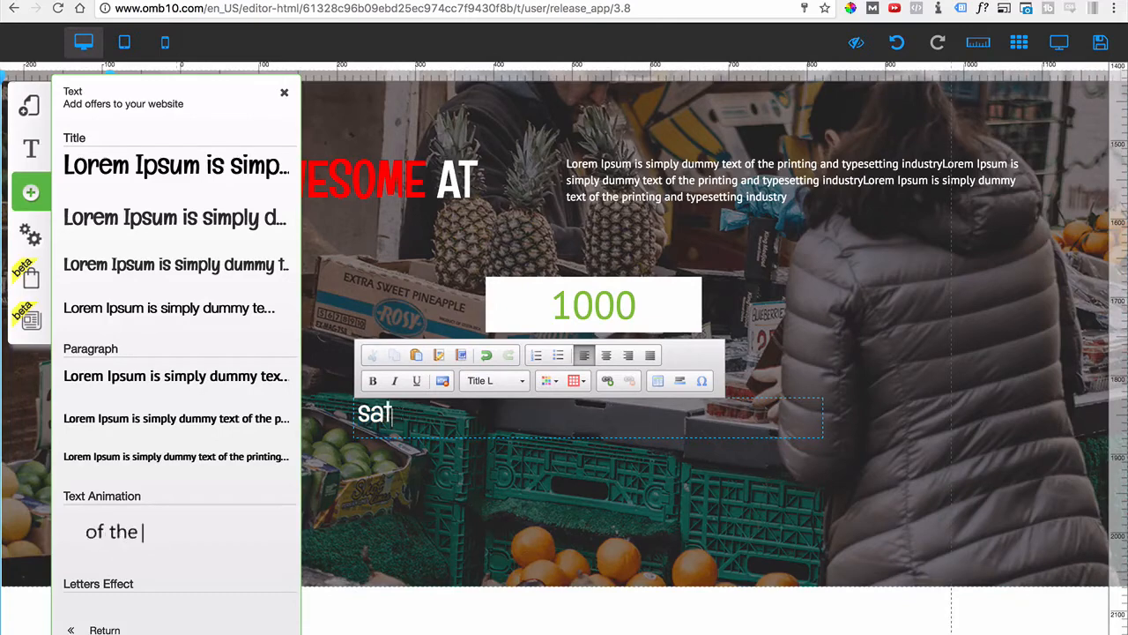
type("isfied ")
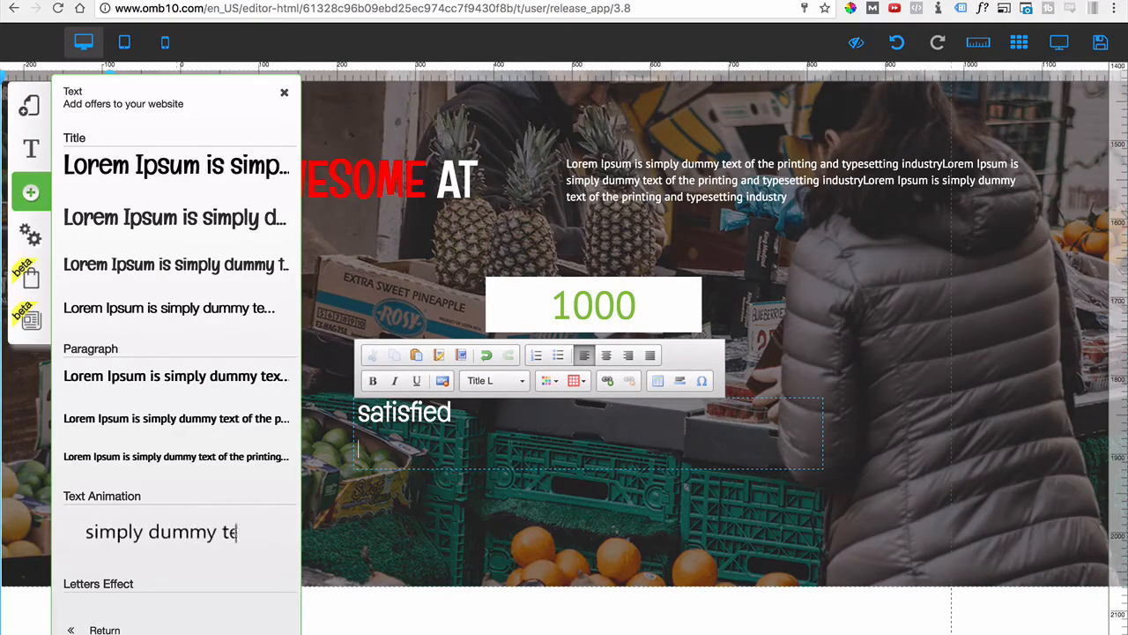
type("clients")
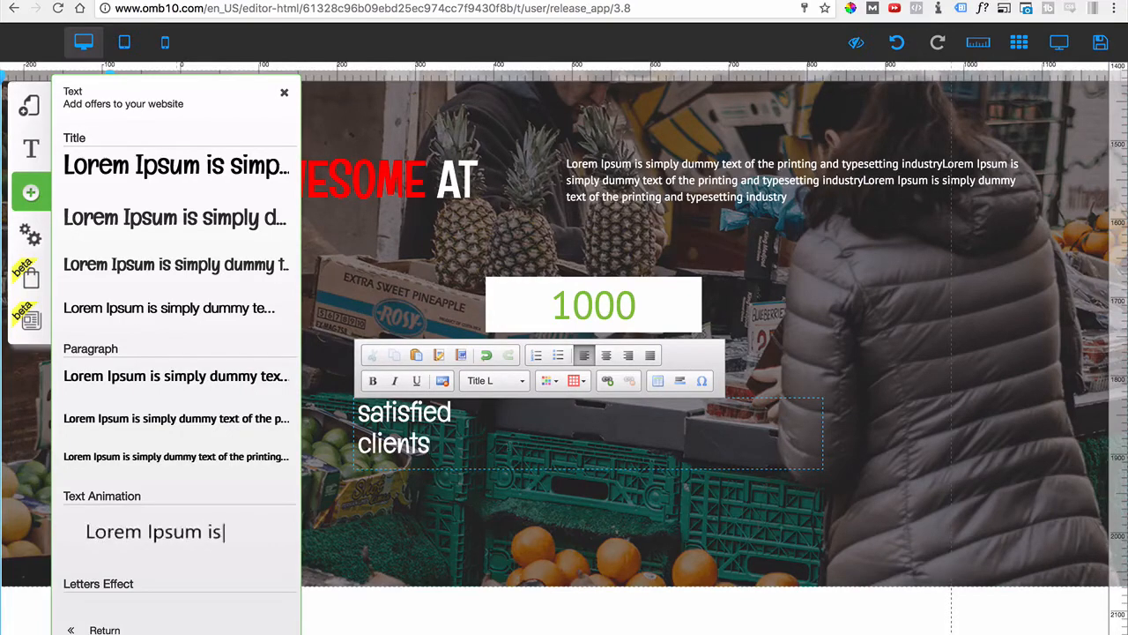
left_click(514, 496)
Step: Narrow the "satisfied clients" text box to about 175 on the ruler and place a copy of it to its right
left_click(506, 447)
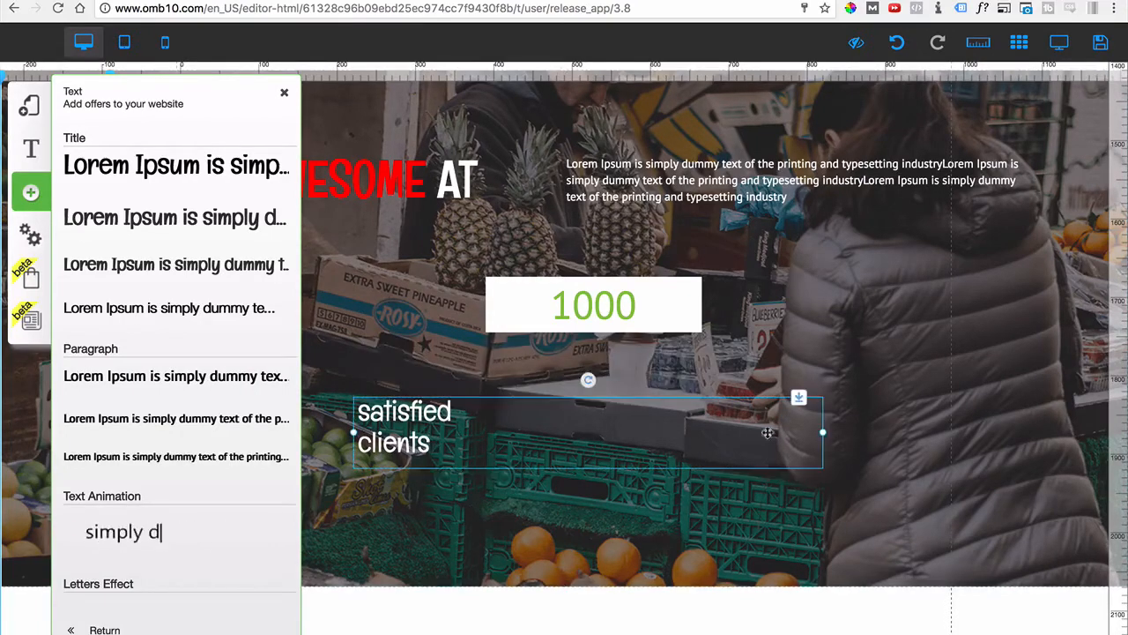
left_click_drag(823, 437, 606, 451)
key("ctrl+v")
Step: Change the copied label to "completed projects" on two lines and colour it white
double_click(607, 451)
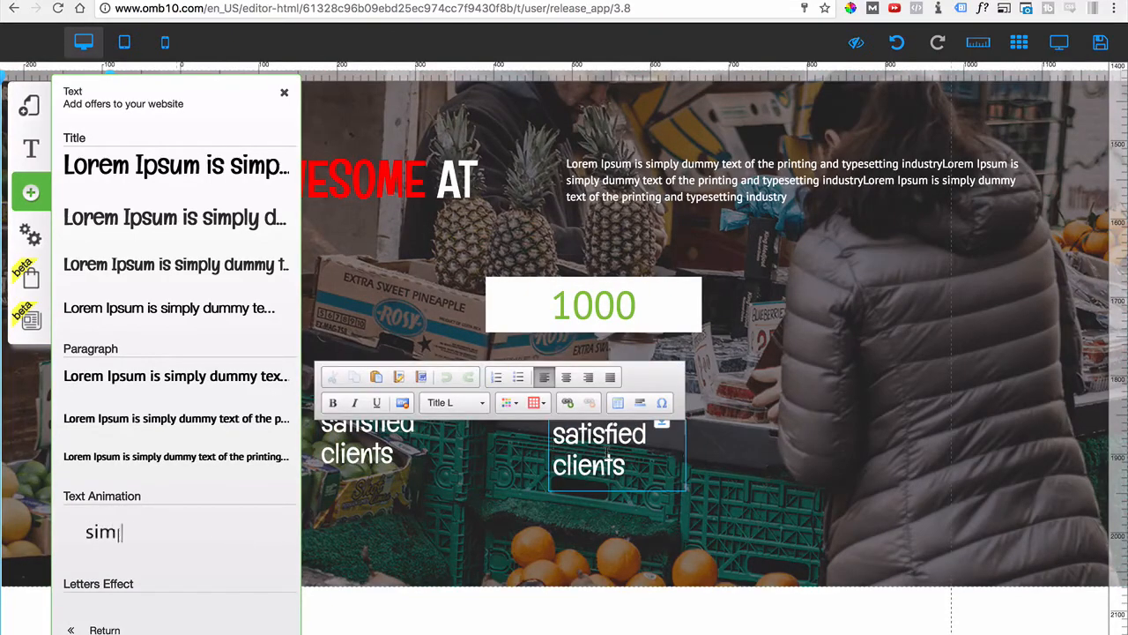
key("ctrl+a")
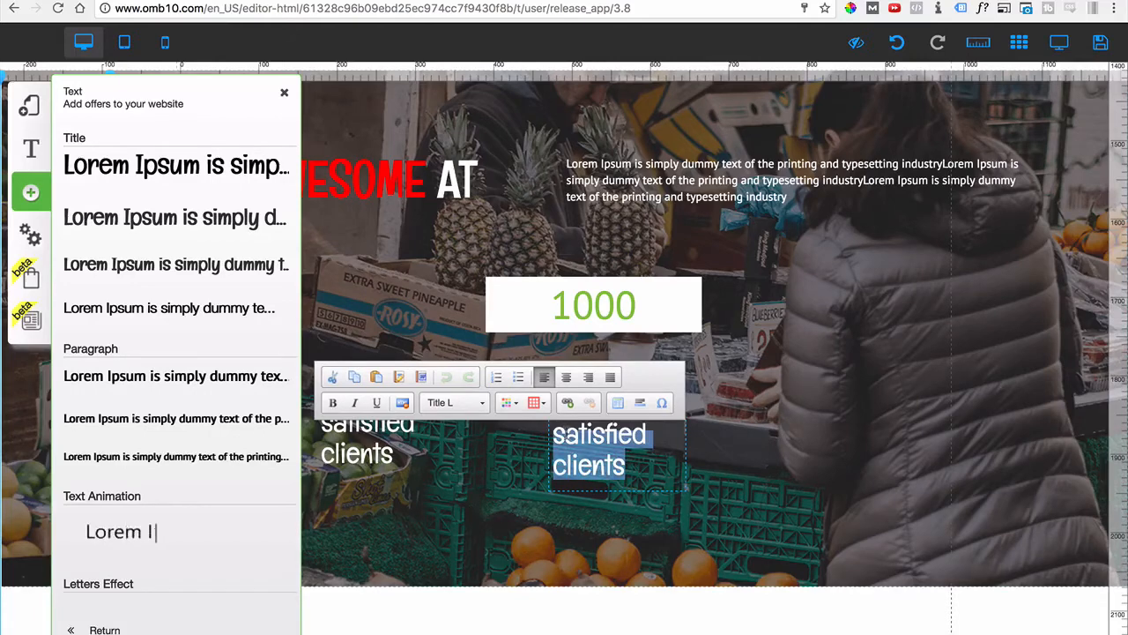
key("BackSpace")
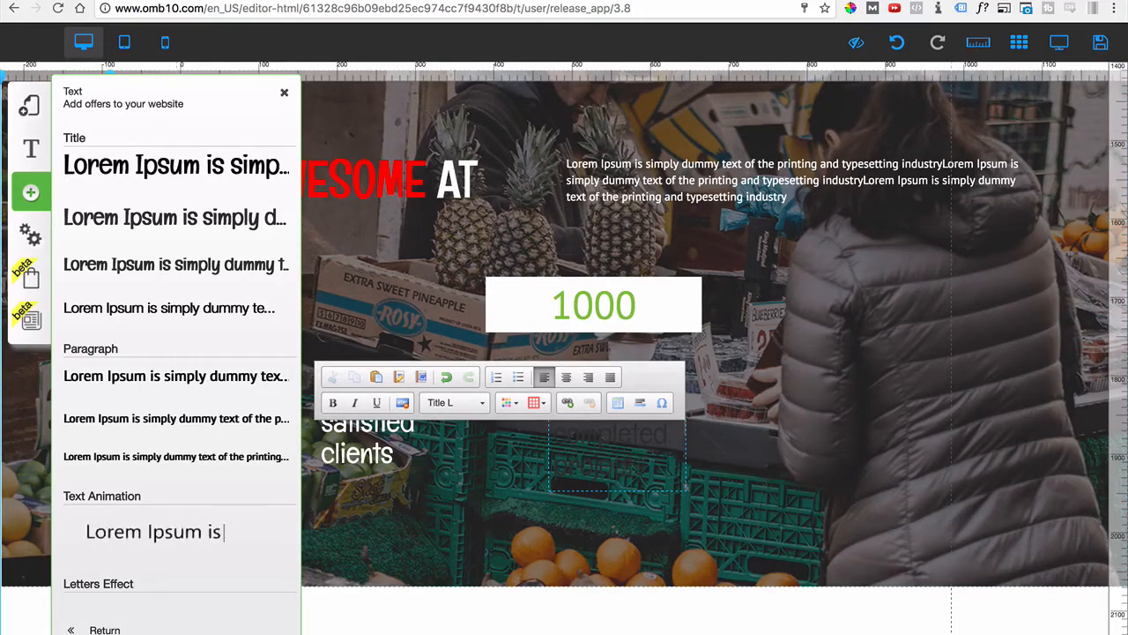
left_click(520, 404)
left_click(611, 494)
left_click(645, 494)
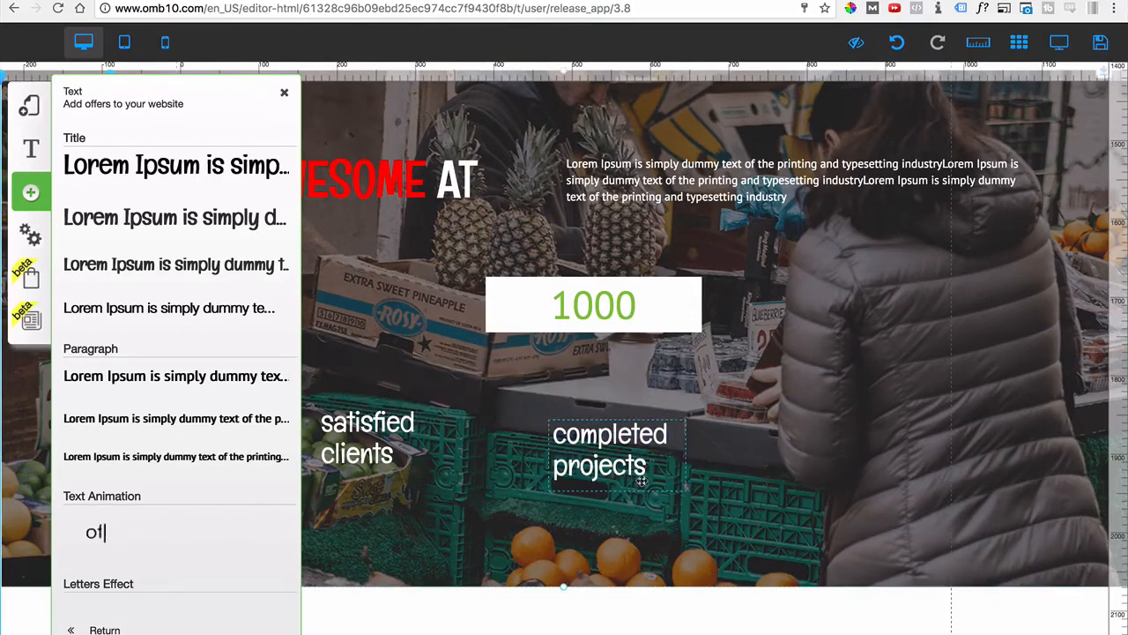
Step: Move "completed projects" roughly level with "satisfied clients" and place a copy of it to the right
left_click_drag(630, 464, 617, 448)
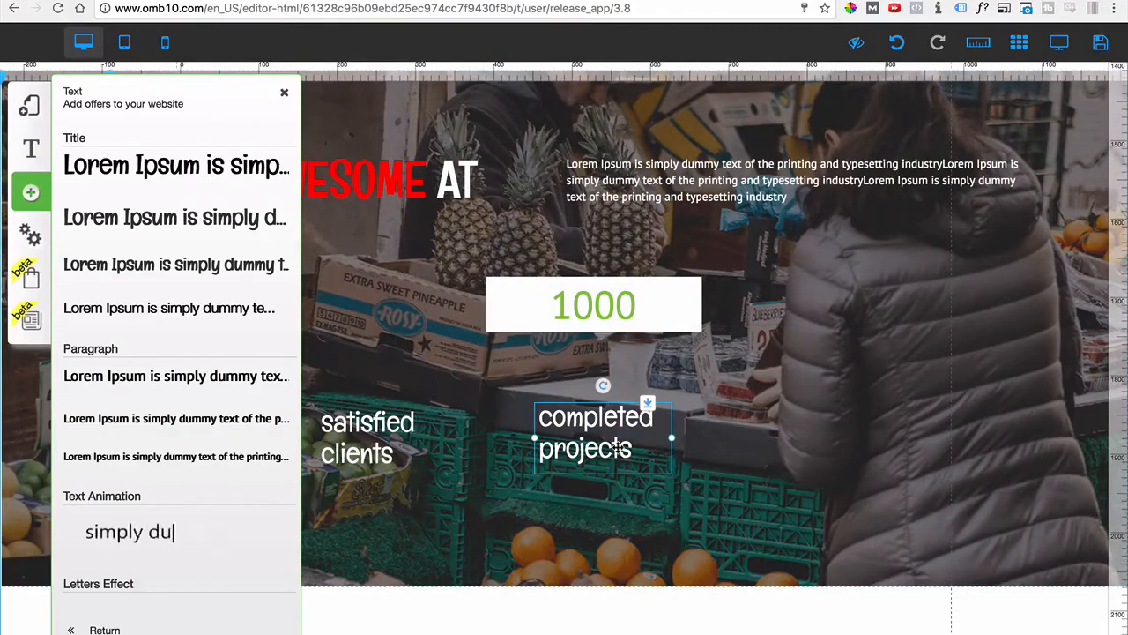
key("super+v")
left_click_drag(638, 460, 819, 452)
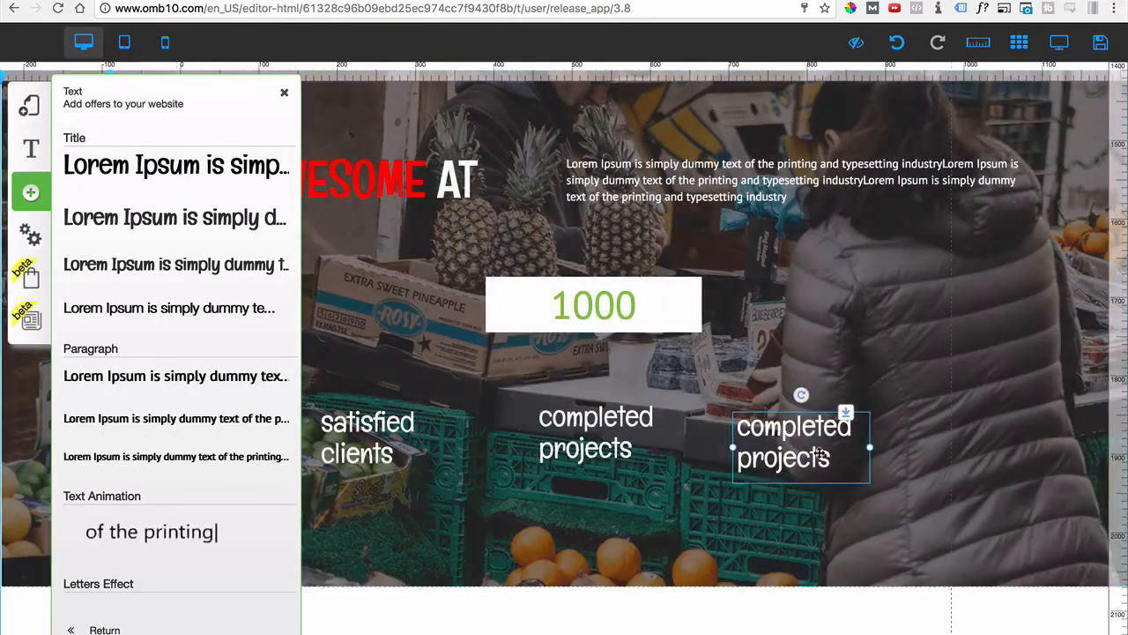
Step: Change the third label's text to "satisfied rate" and colour it white
double_click(819, 453)
key("super+a")
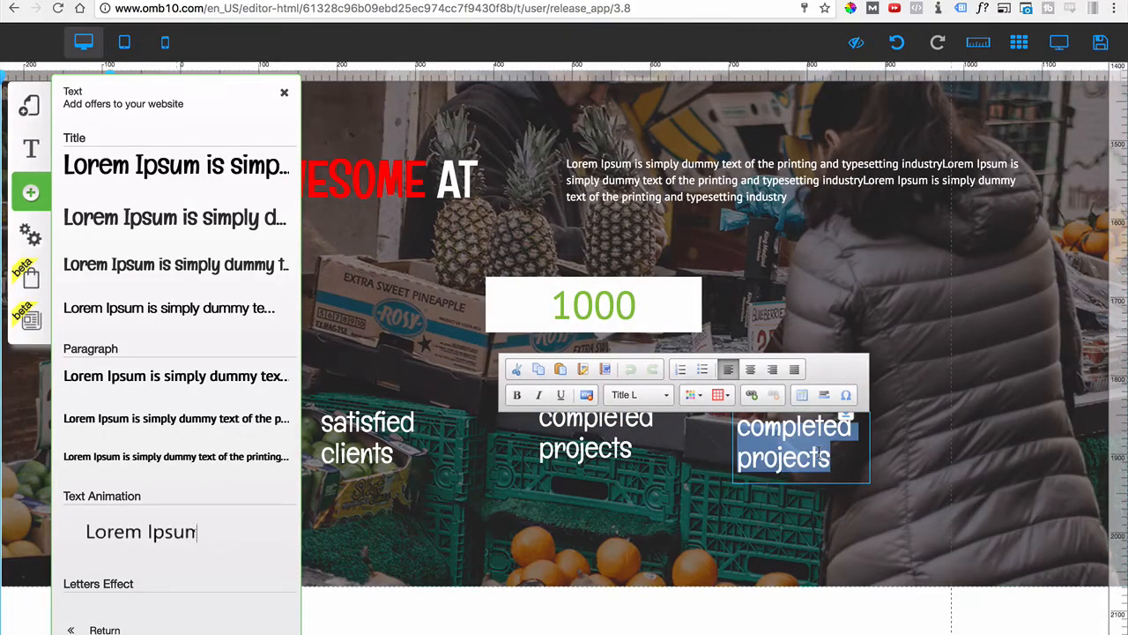
type("calls")
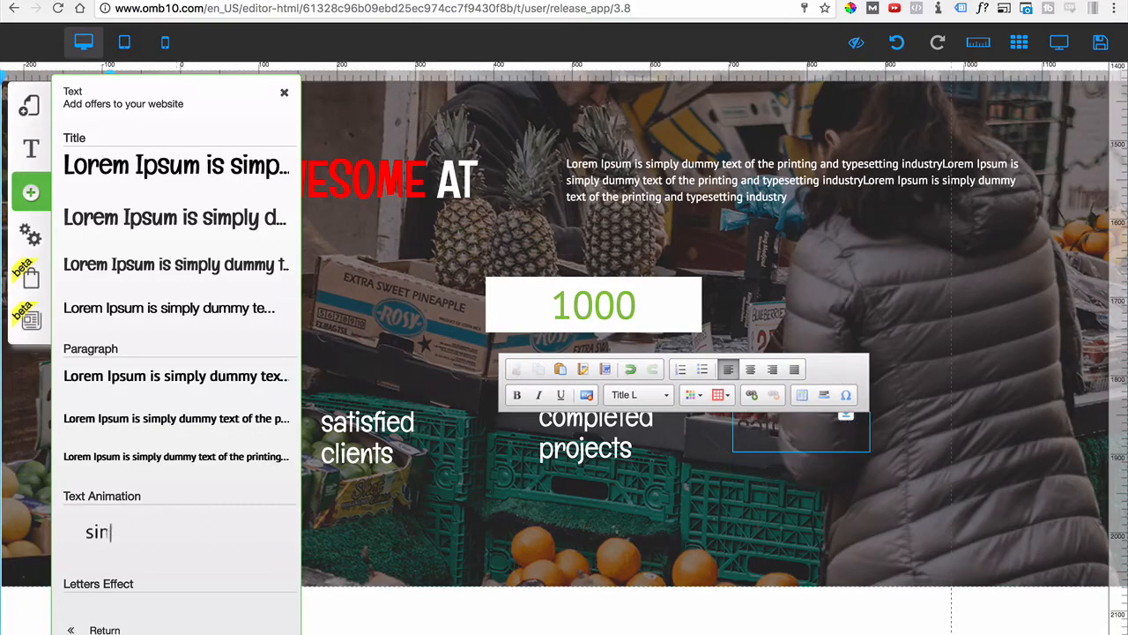
key("super+a")
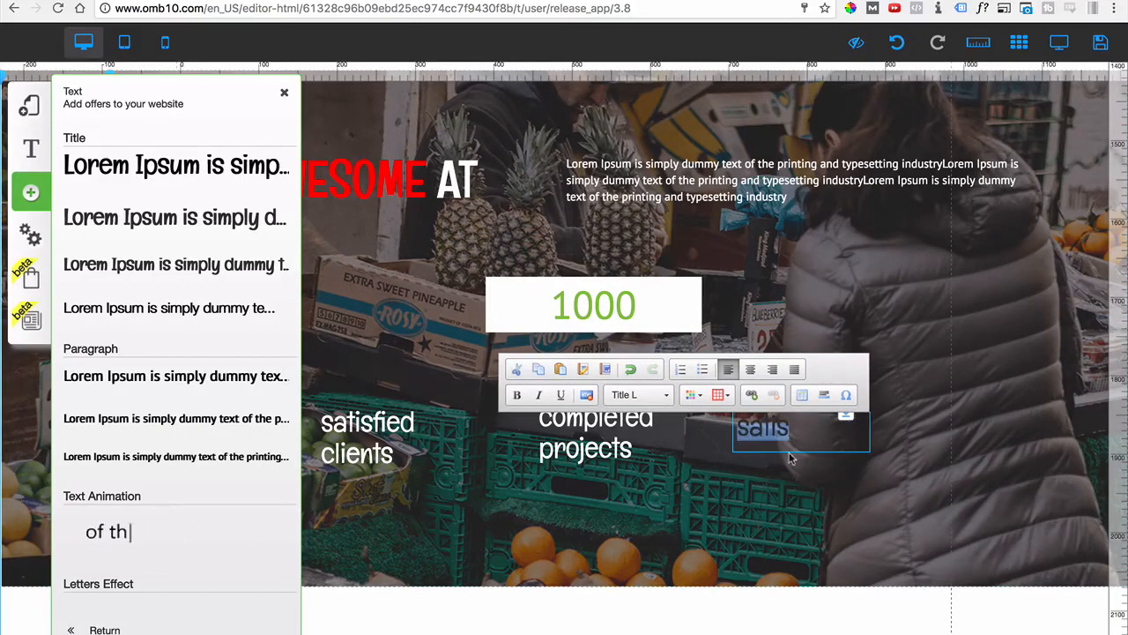
left_click(694, 394)
left_click(794, 485)
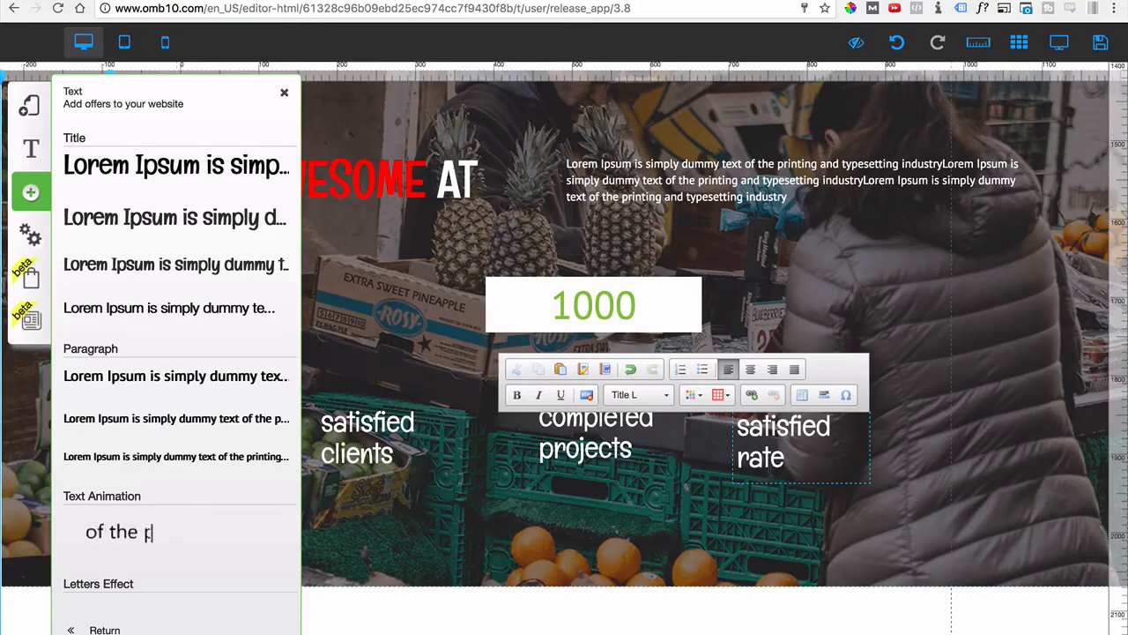
Step: Widen the "satisfied rate" text box to about 295 on the ruler so it fits one line, and close the element list
left_click(732, 505)
left_click_drag(820, 467, 963, 430)
left_click(831, 465)
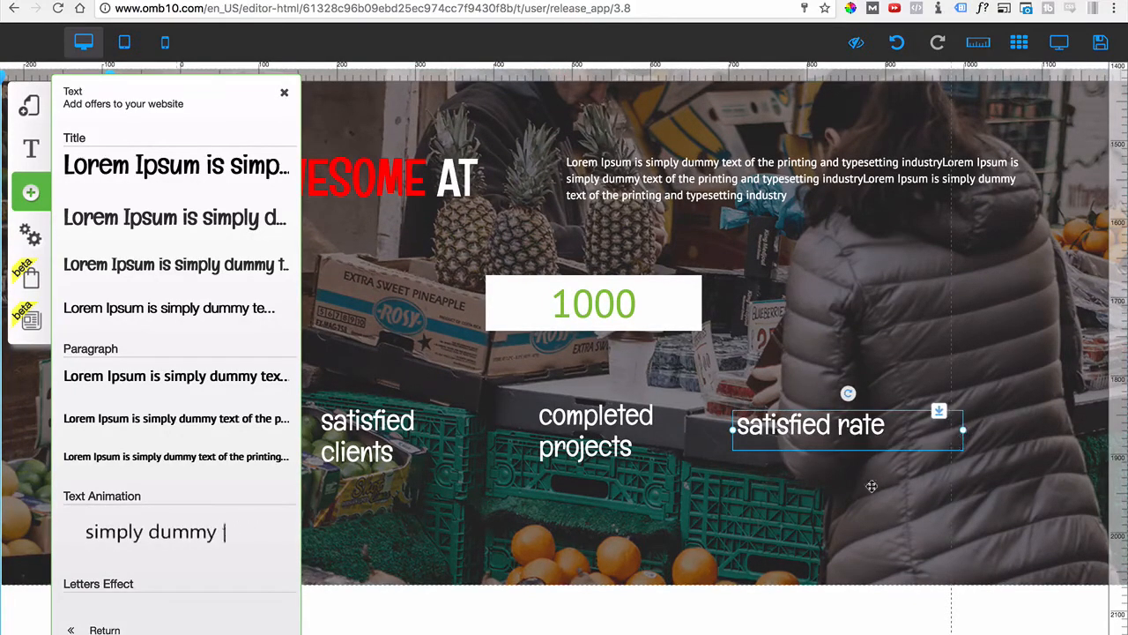
left_click(284, 92)
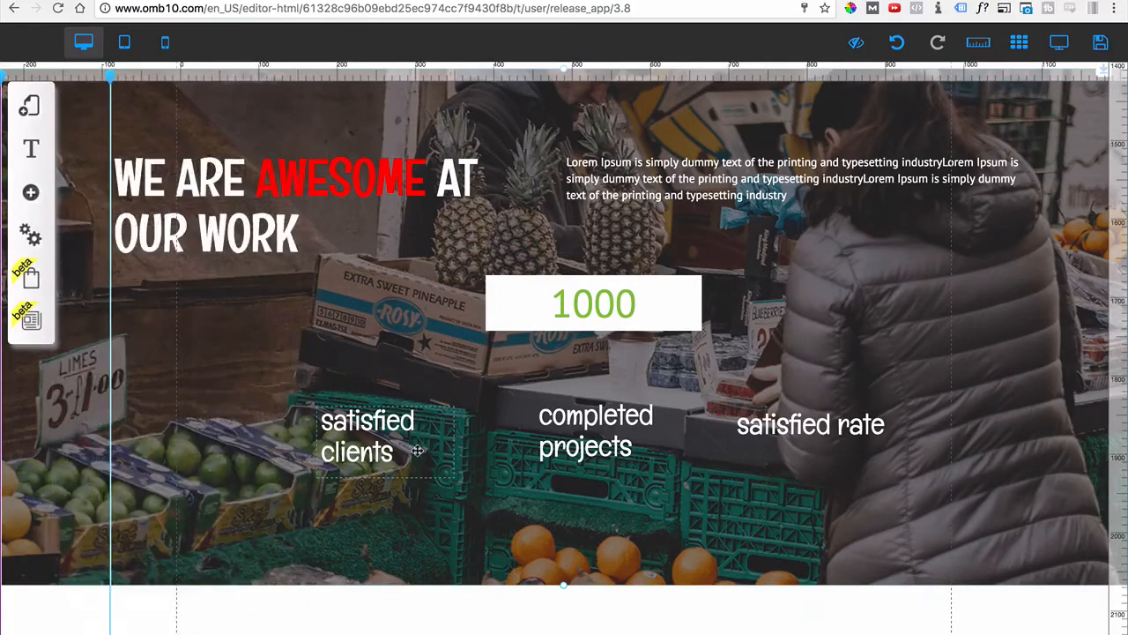
Step: Add a horizontal guide at about 1880 and spread the three labels across the banner with their tops on it
left_click_drag(417, 450, 295, 459)
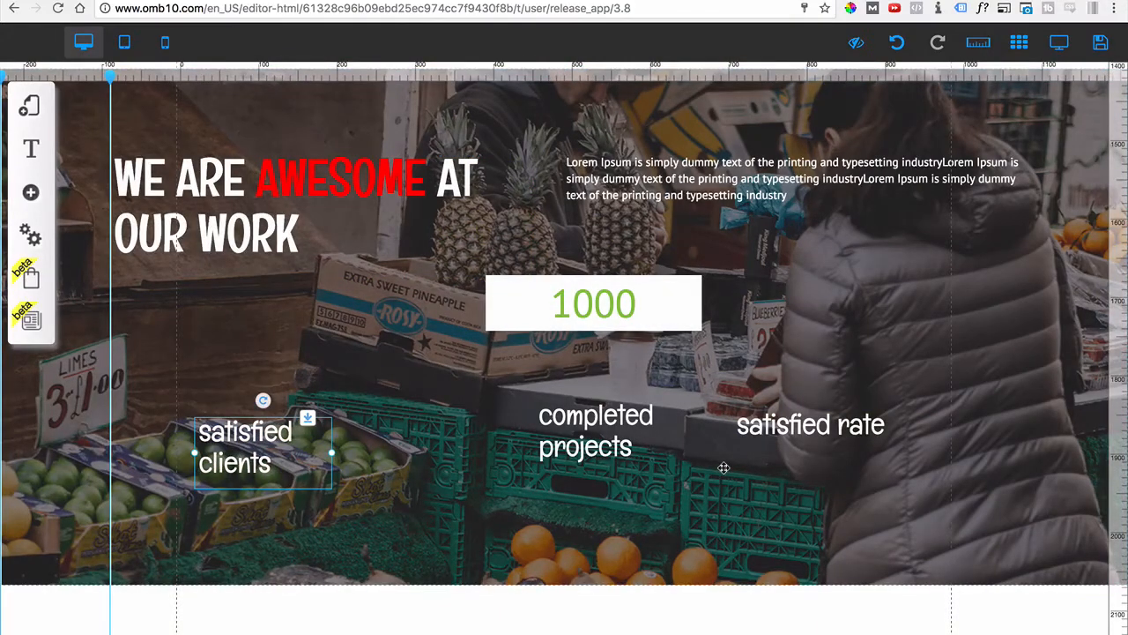
left_click_drag(1118, 395, 1112, 442)
left_click_drag(225, 457, 181, 487)
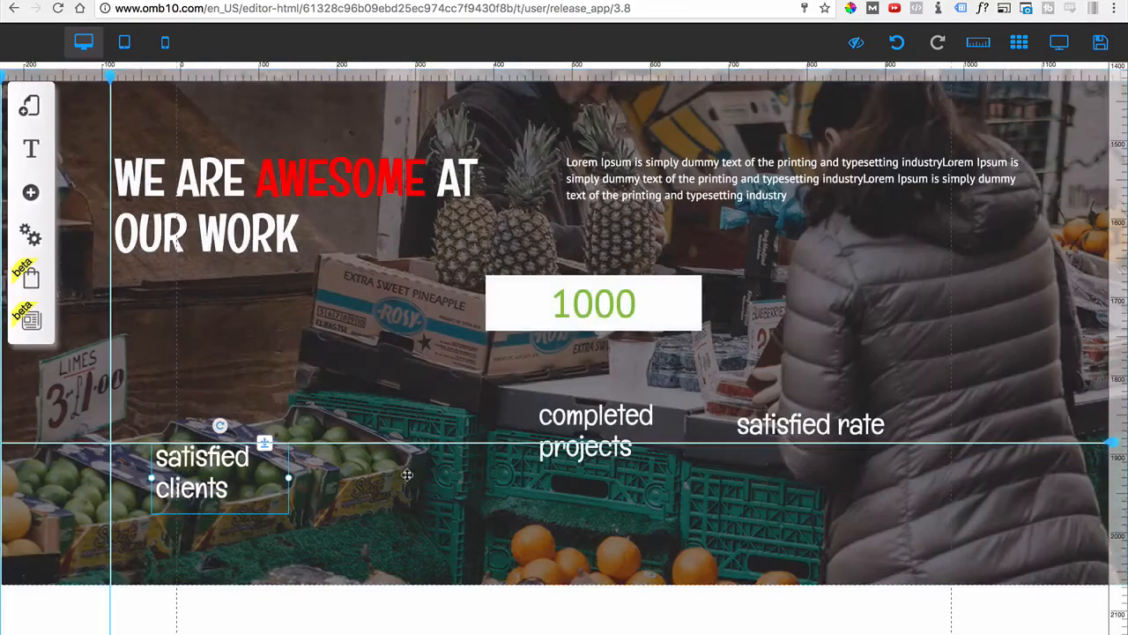
left_click_drag(590, 446, 571, 487)
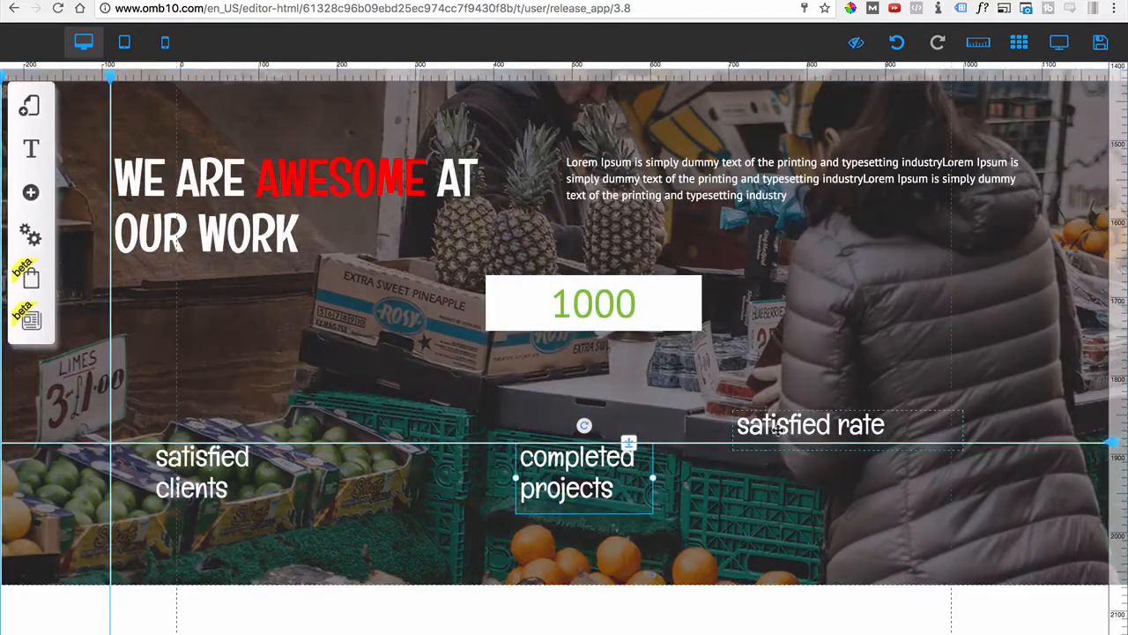
left_click_drag(779, 429, 885, 460)
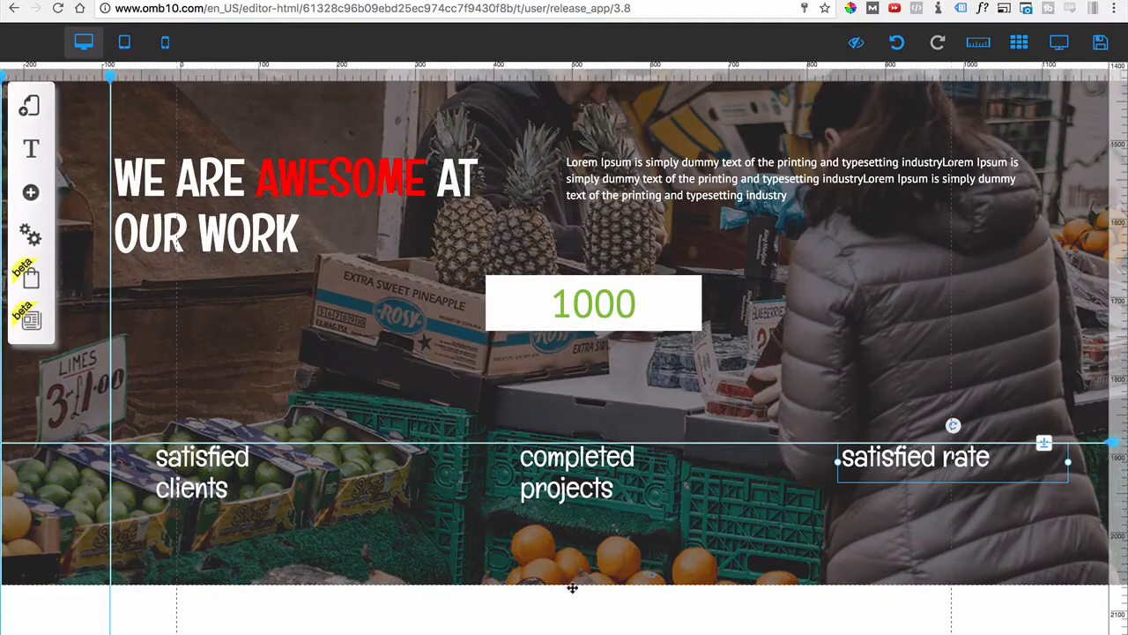
Step: Add a vertical guide at the banner's centre and centre "completed projects" on it, with its top on the horizontal guide
left_click(592, 568)
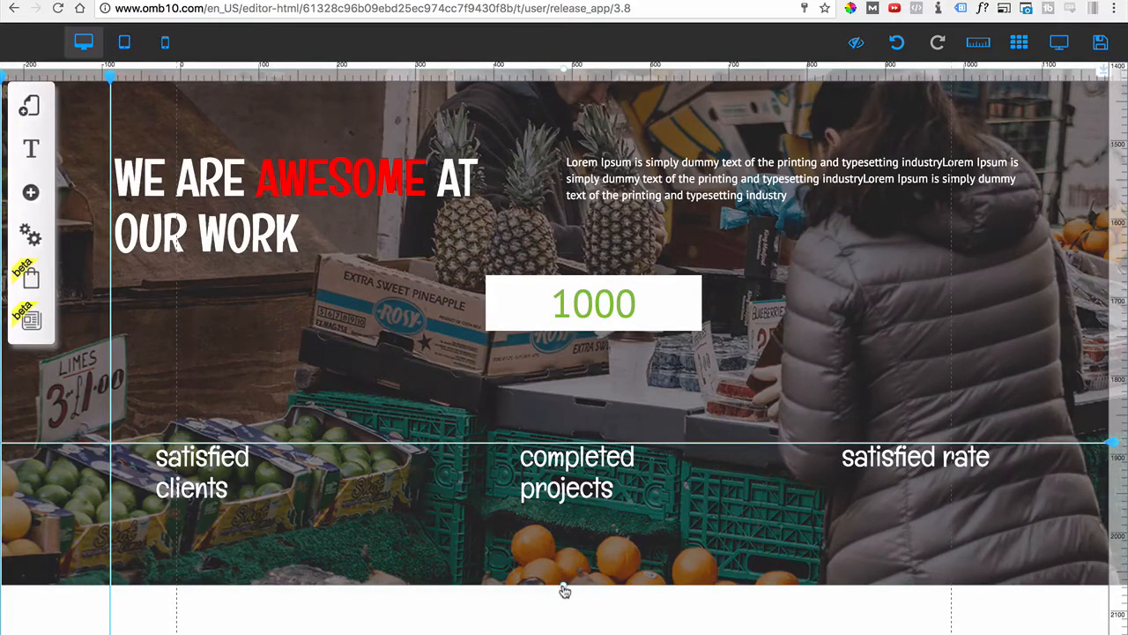
scroll(564, 590, "down", 1)
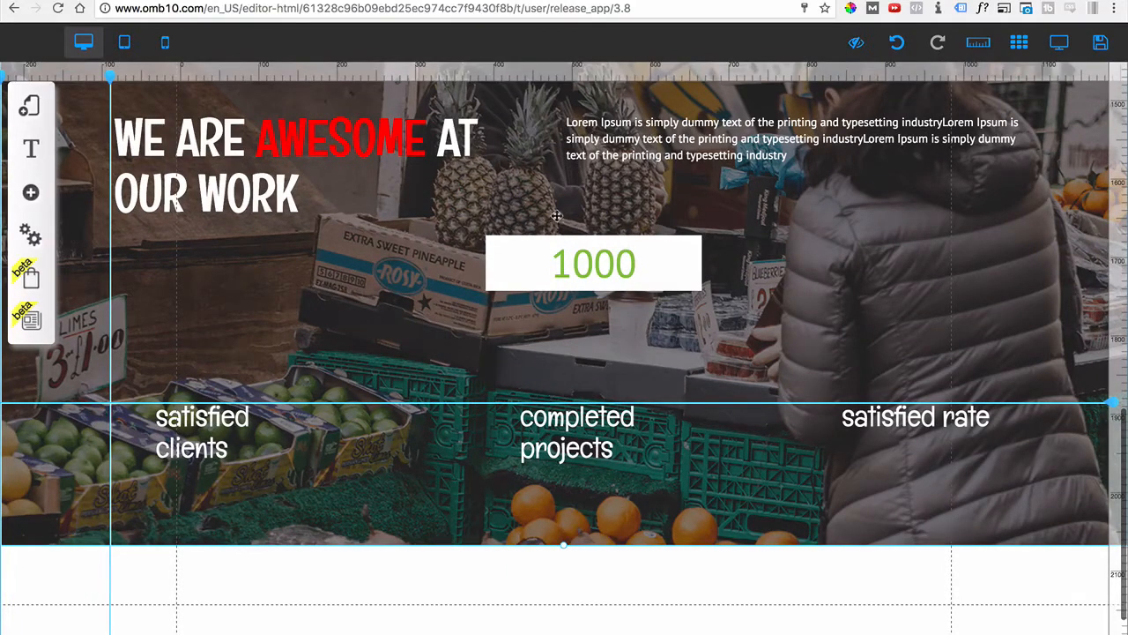
mouse_move(558, 79)
left_mouse_down()
mouse_move(501, 77)
mouse_move(586, 79)
mouse_move(564, 78)
left_mouse_up()
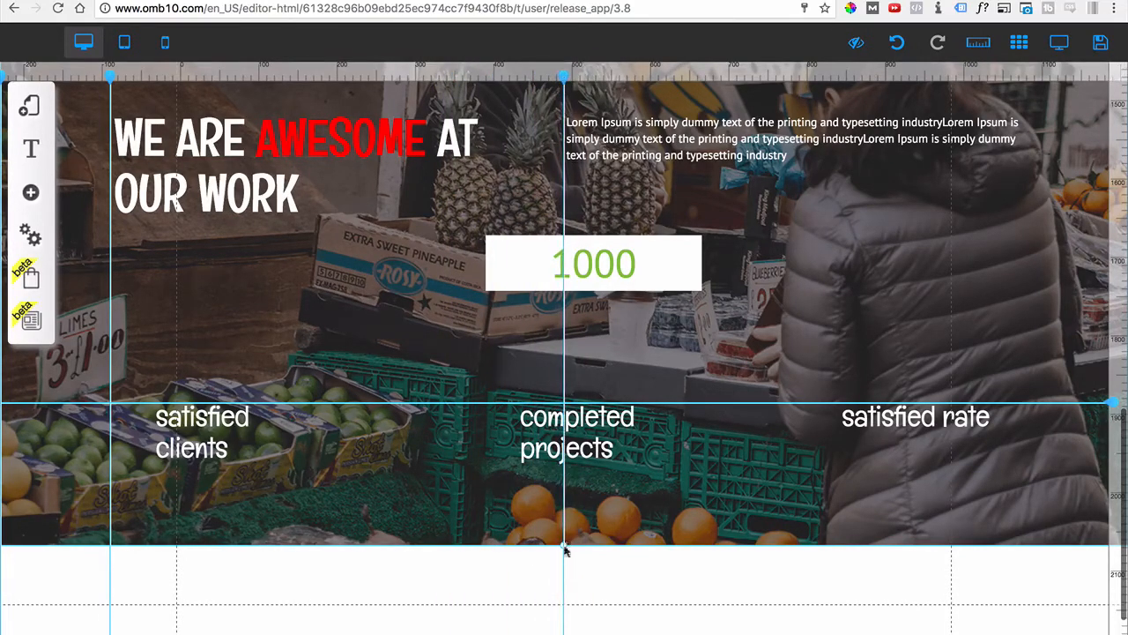
left_click_drag(585, 470, 568, 492)
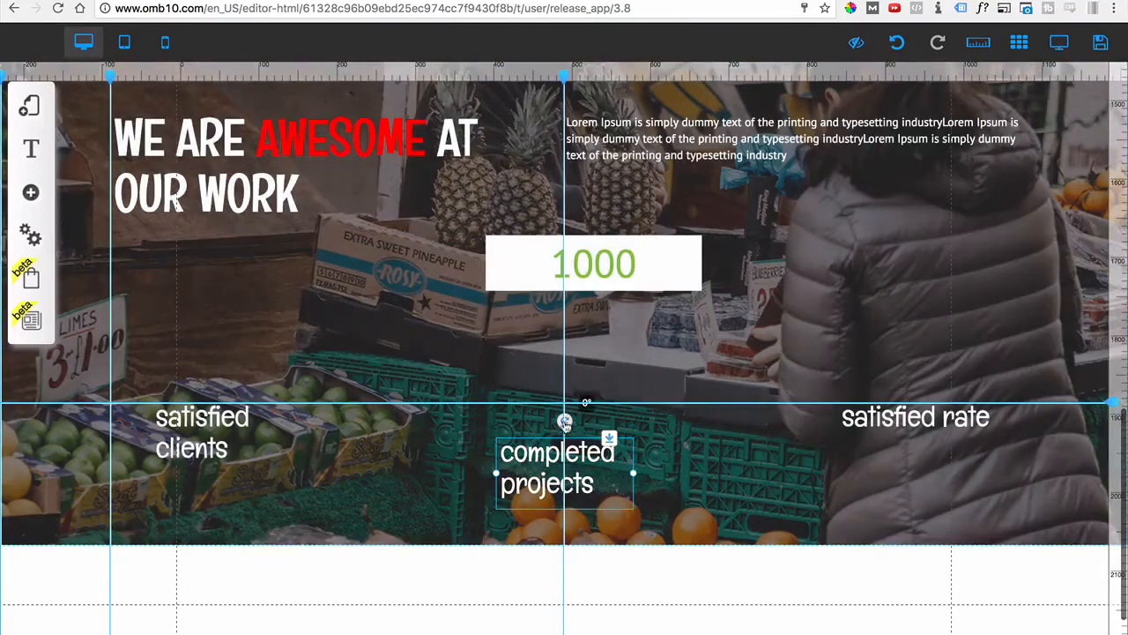
left_click_drag(564, 421, 565, 413)
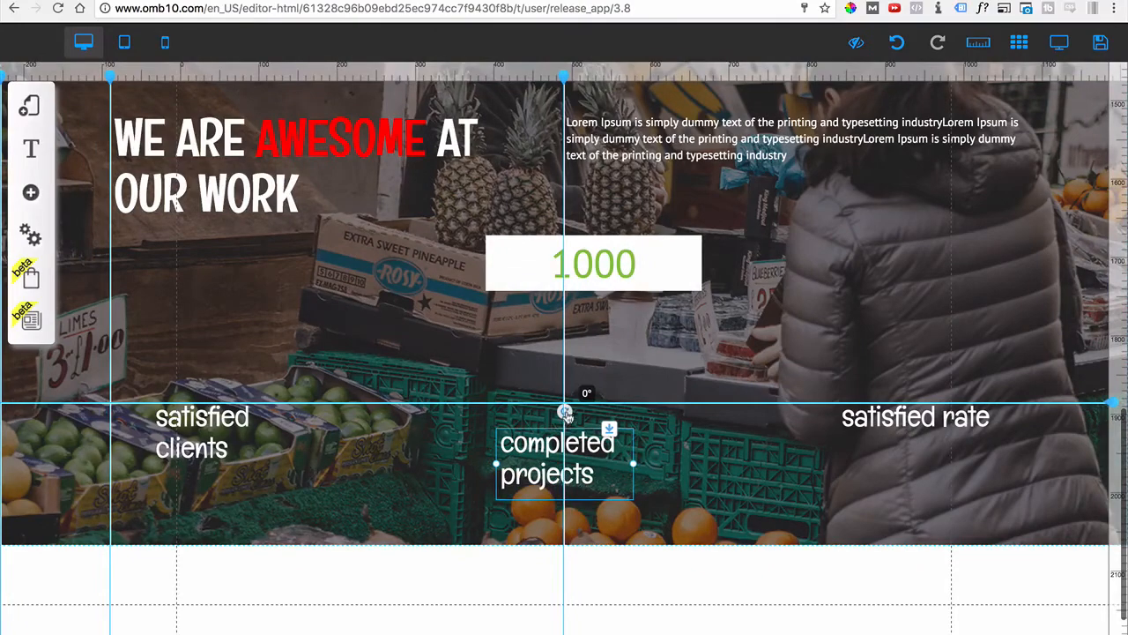
left_click_drag(585, 470, 588, 443)
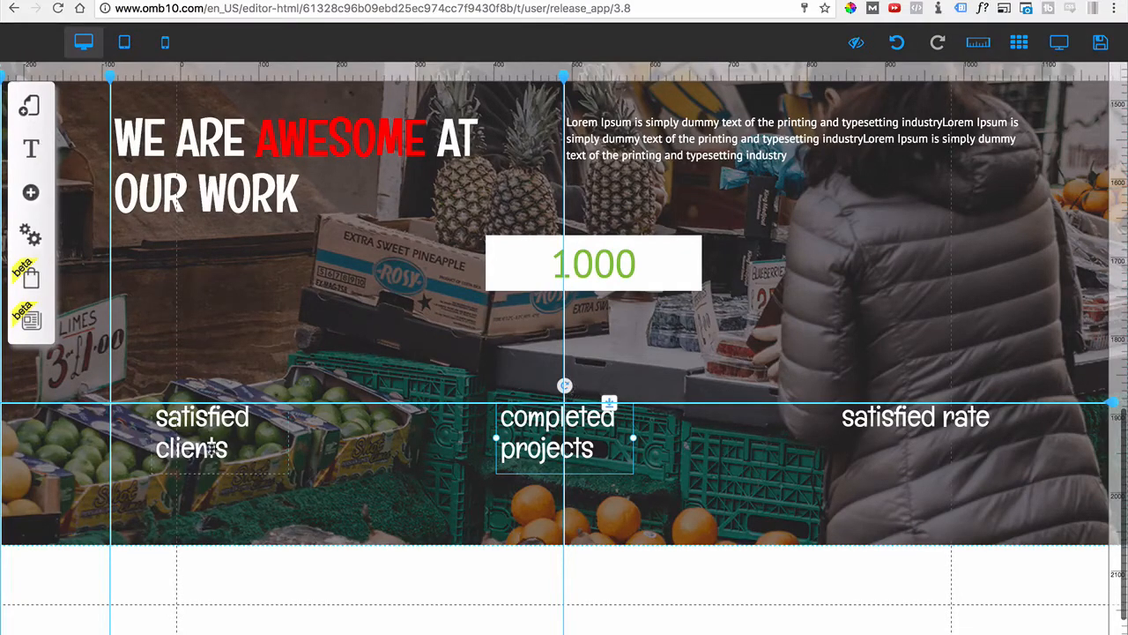
Step: Add a vertical guide at about 1071 px, align the right end of "satisfied rate" to it, and align "satisfied clients" to the leftmost text guide
left_click_drag(211, 448, 181, 447)
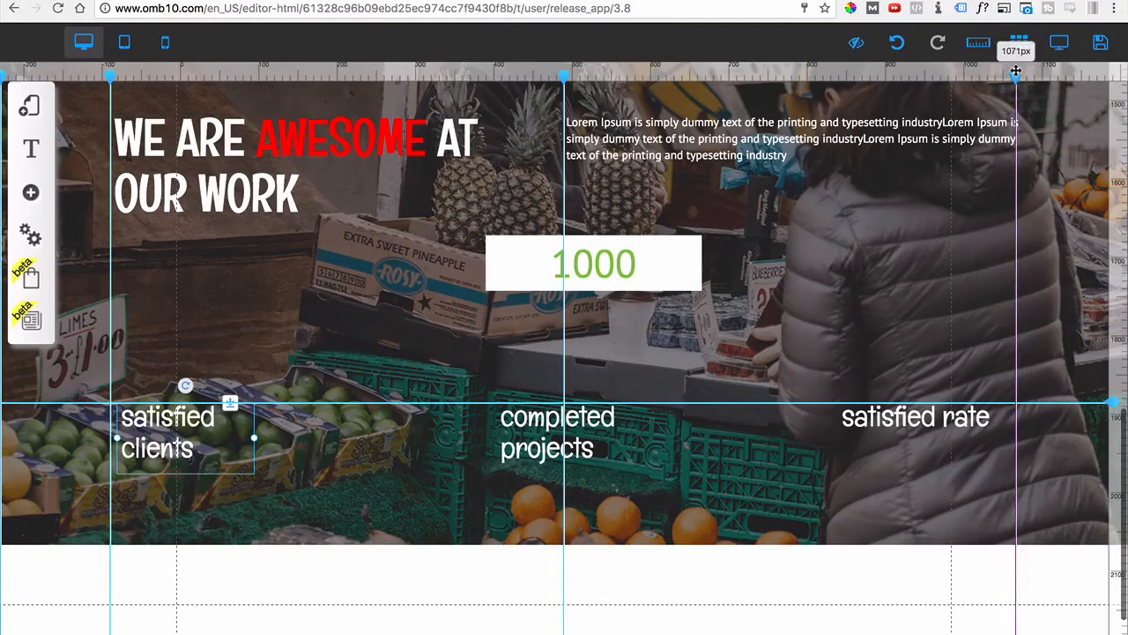
left_click(1015, 72)
left_click_drag(908, 430, 931, 428)
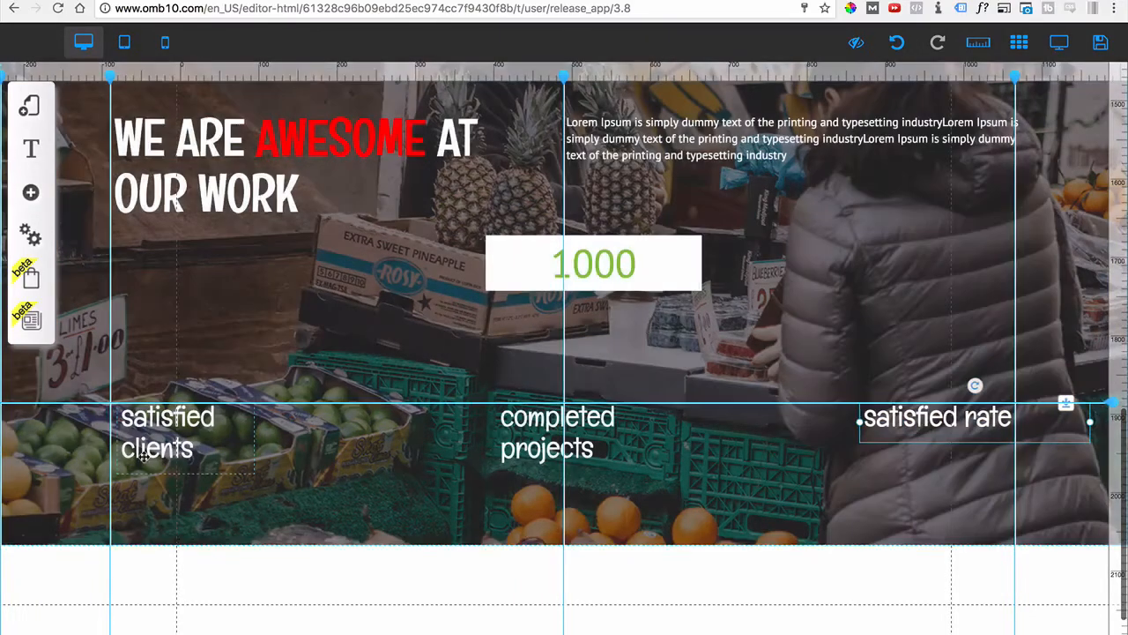
left_click_drag(145, 454, 153, 449)
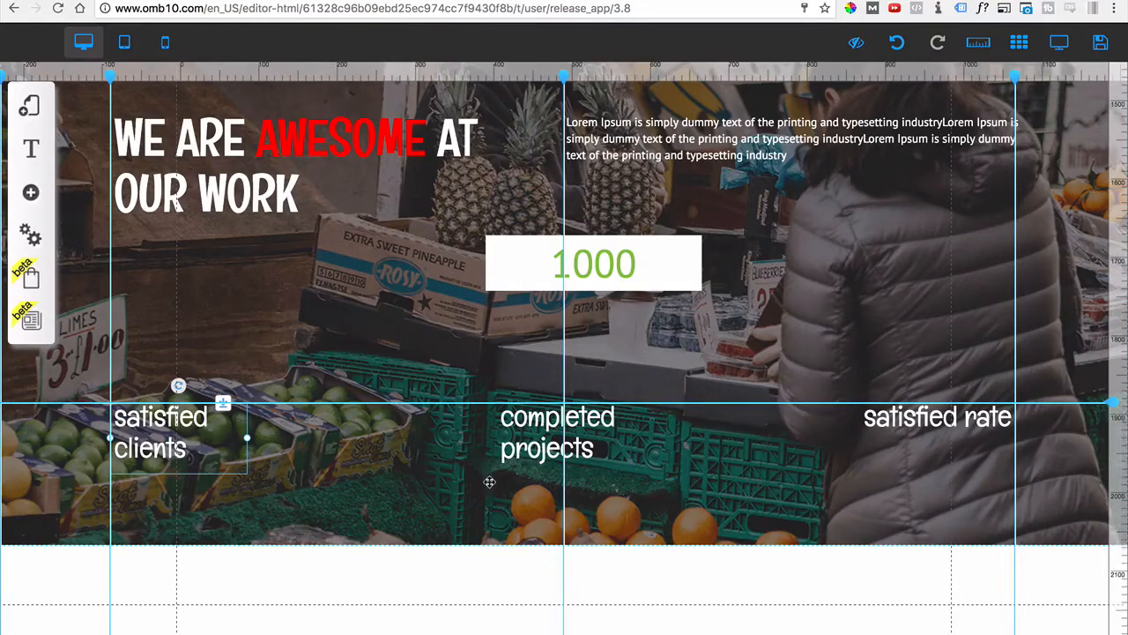
Step: Set the counter to the number 126 and move it between and above "completed projects" and "satisfied rate"
left_click_drag(625, 262, 408, 306)
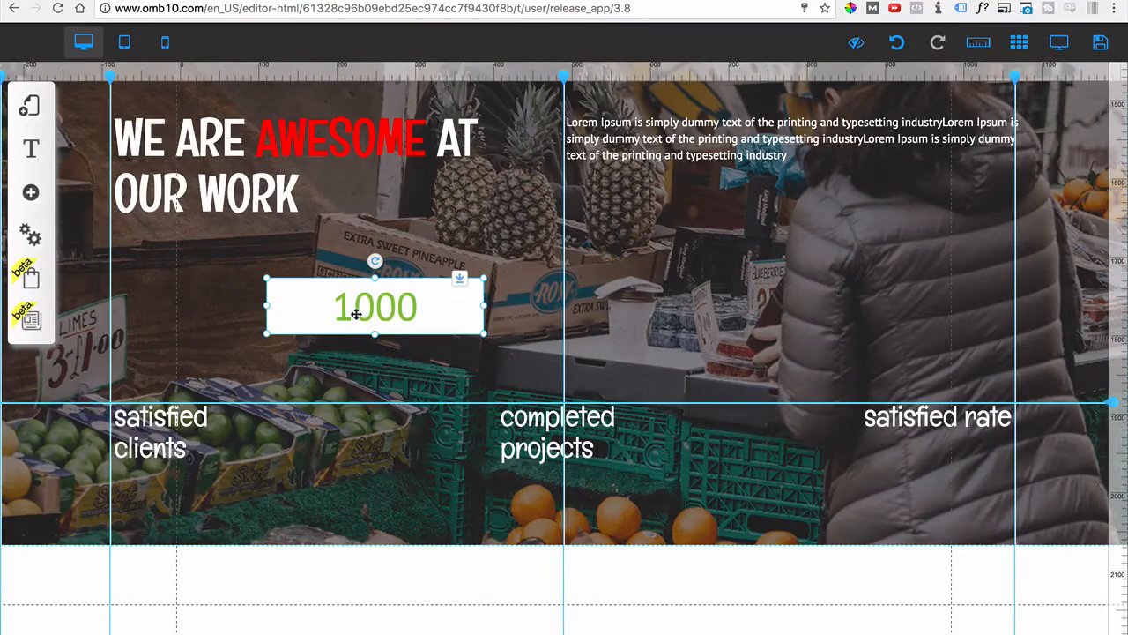
left_click(356, 314)
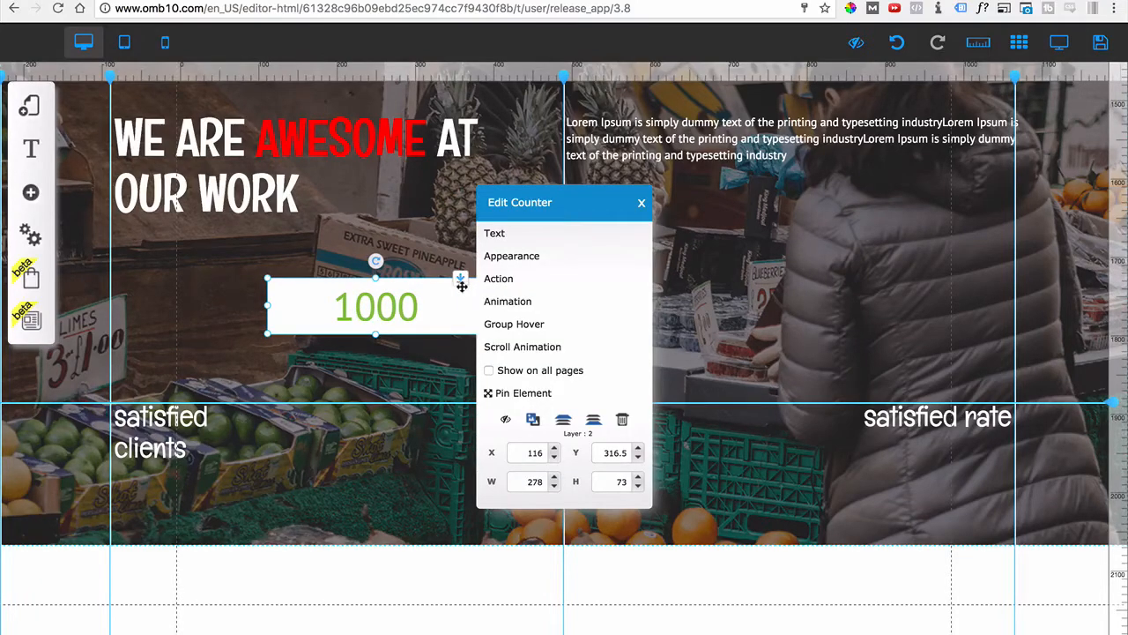
left_click(496, 235)
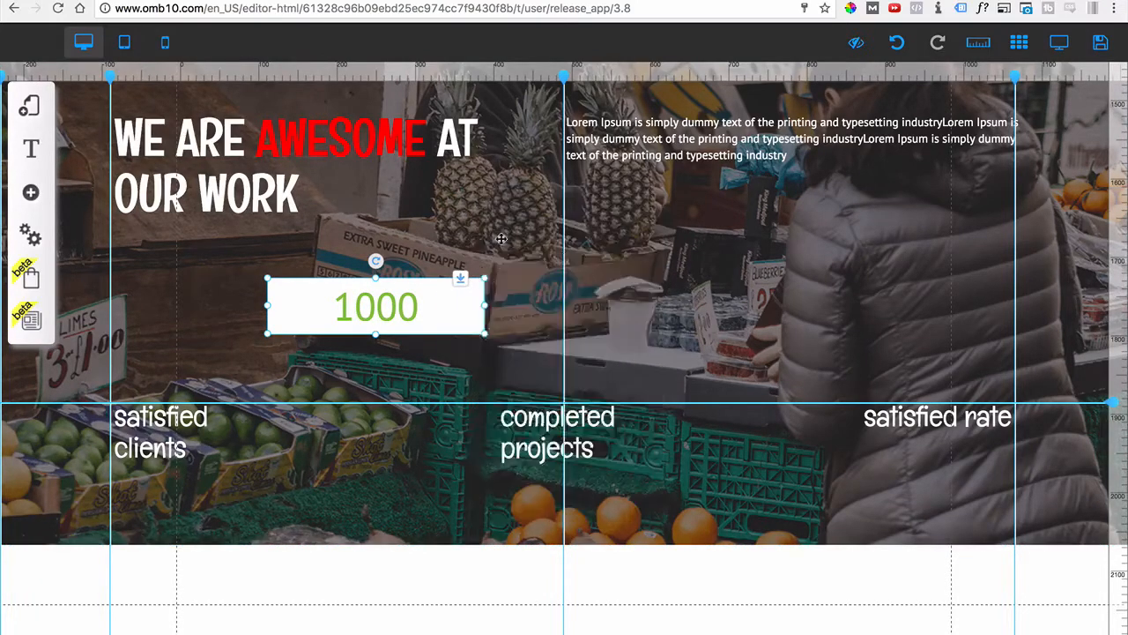
left_click_drag(508, 377, 446, 377)
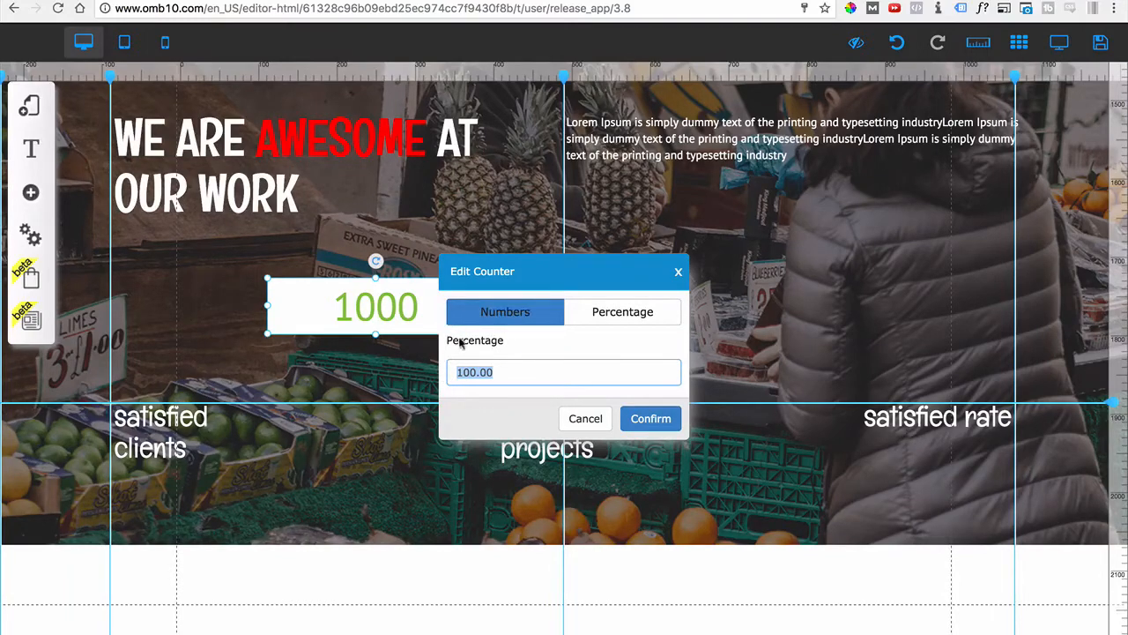
left_click(523, 316)
double_click(510, 368)
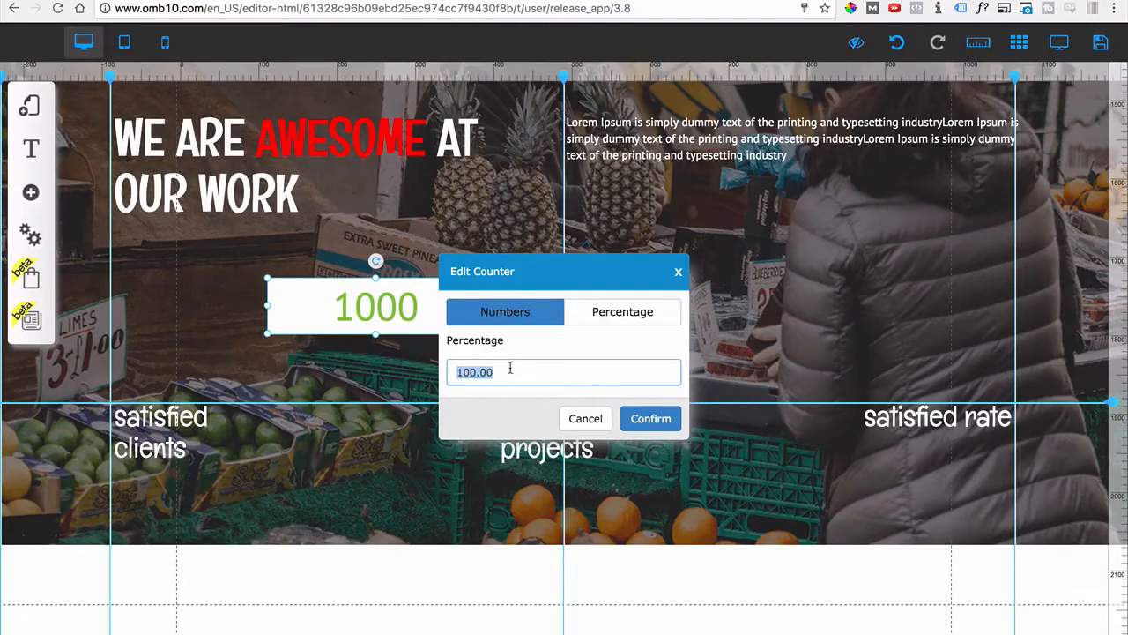
type("126")
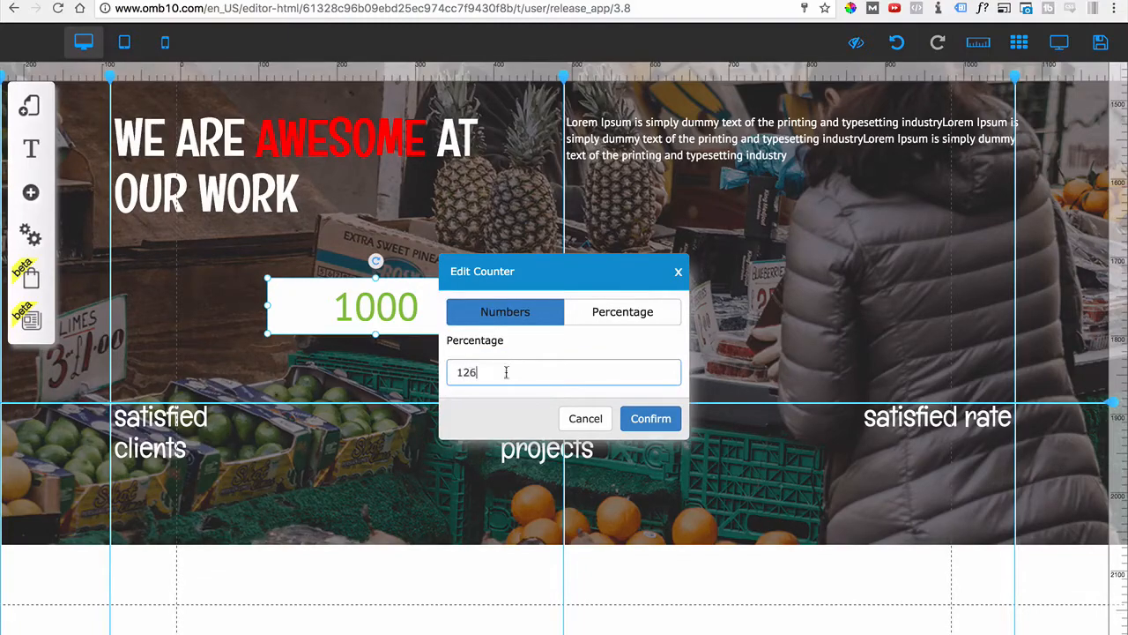
left_click(651, 418)
left_click_drag(476, 319, 802, 313)
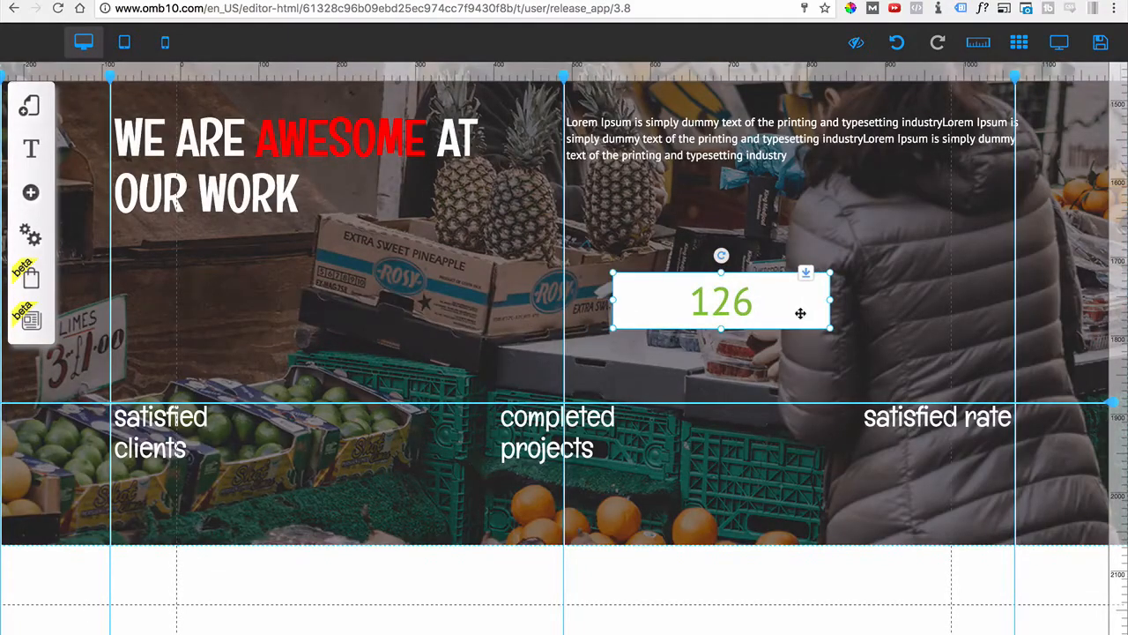
Step: Open the style settings of the 126 counter and set its font to Asap, bold
double_click(800, 313)
left_click(525, 253)
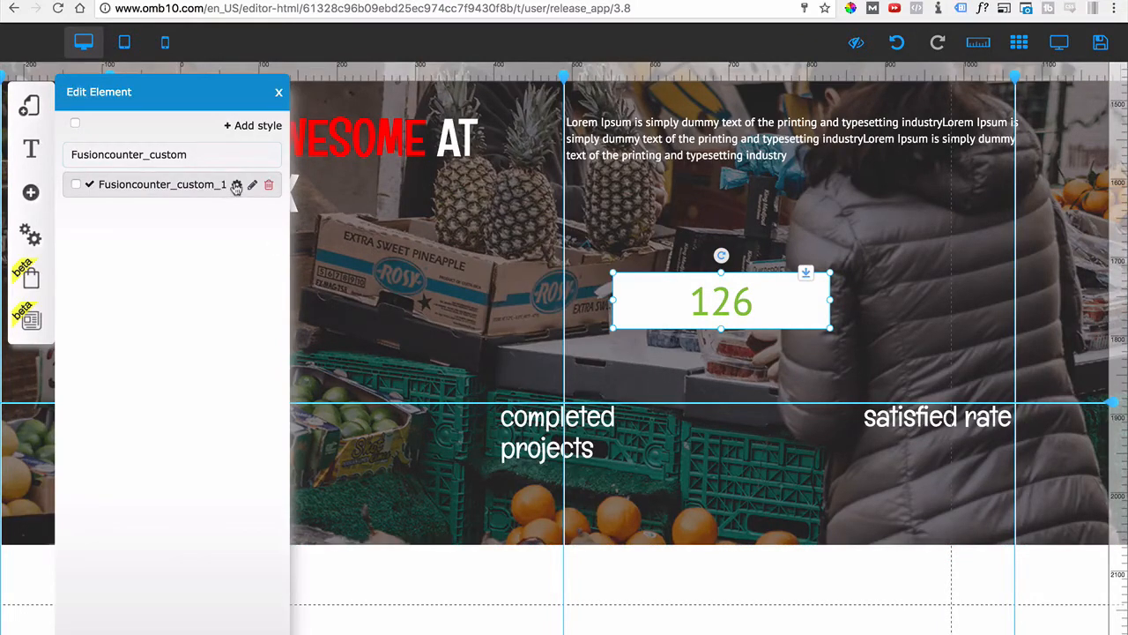
left_click(236, 186)
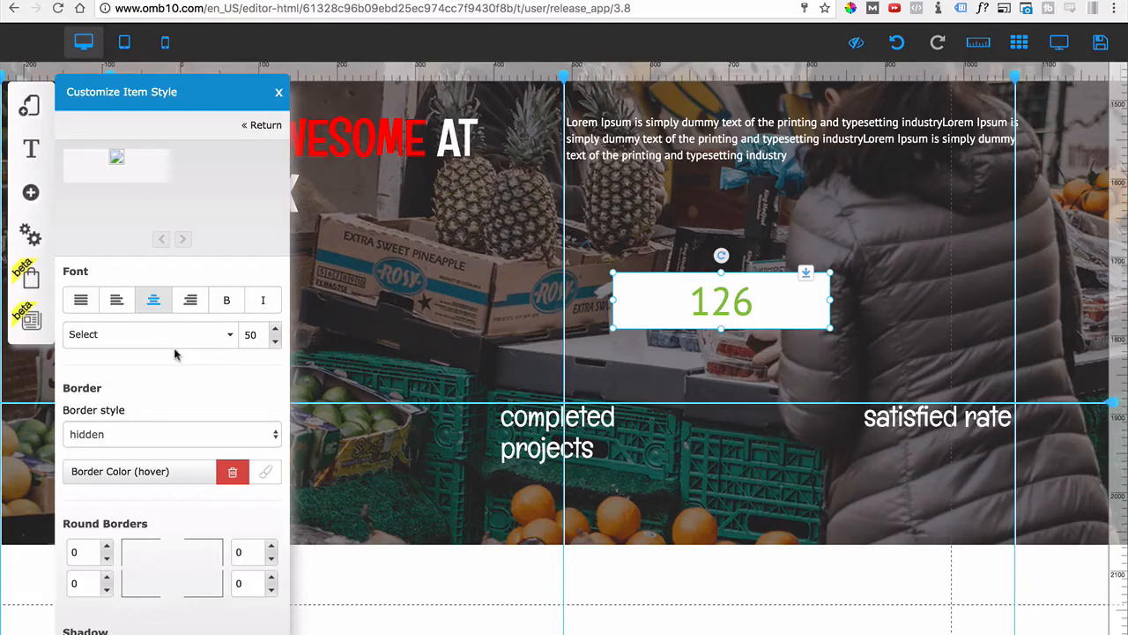
left_click(131, 339)
scroll(151, 403, "down", 5)
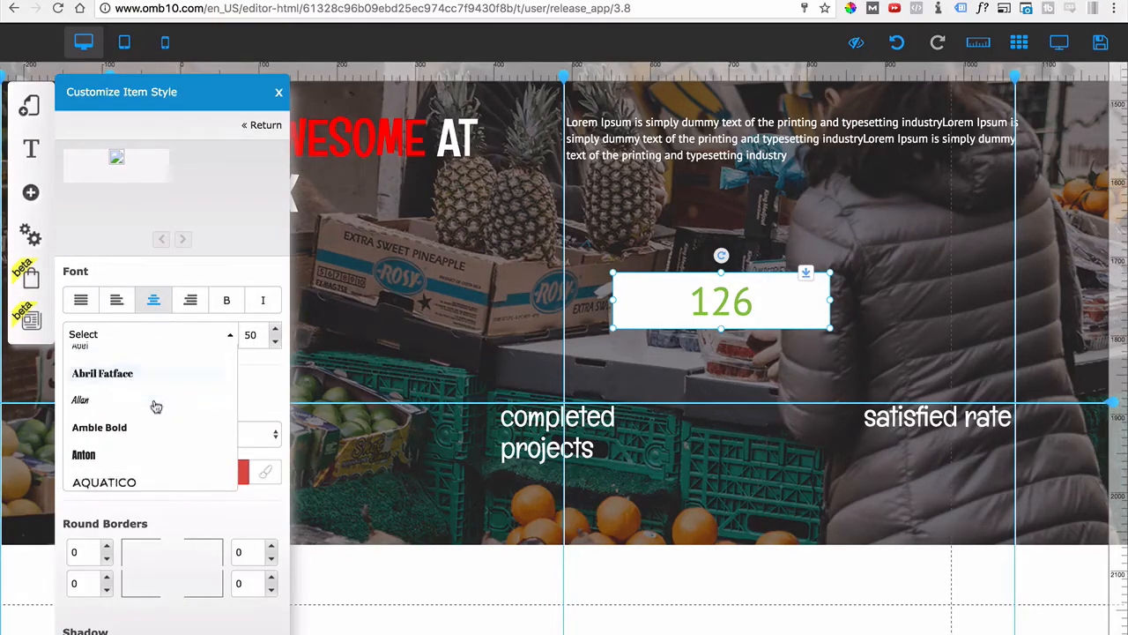
scroll(154, 407, "down", 3)
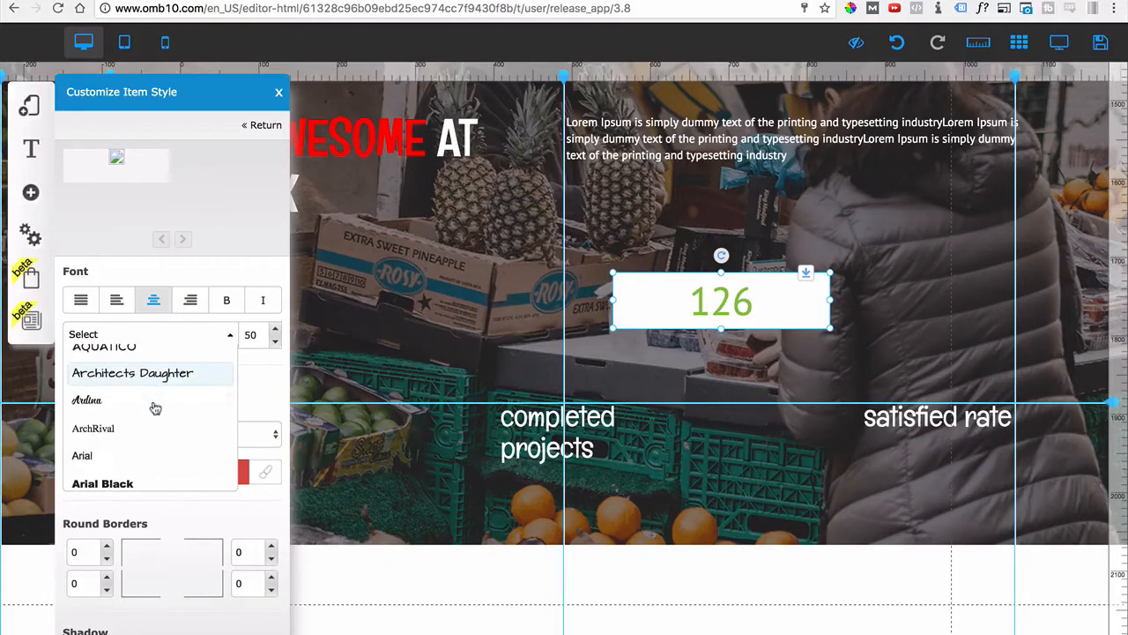
scroll(154, 407, "down", 3)
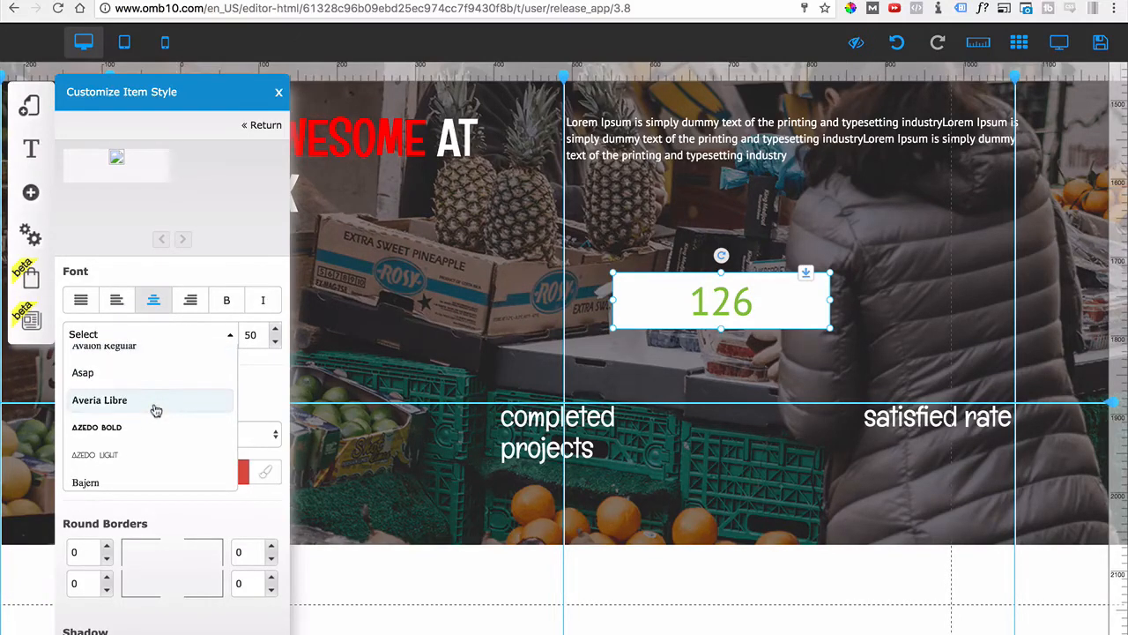
left_click(97, 379)
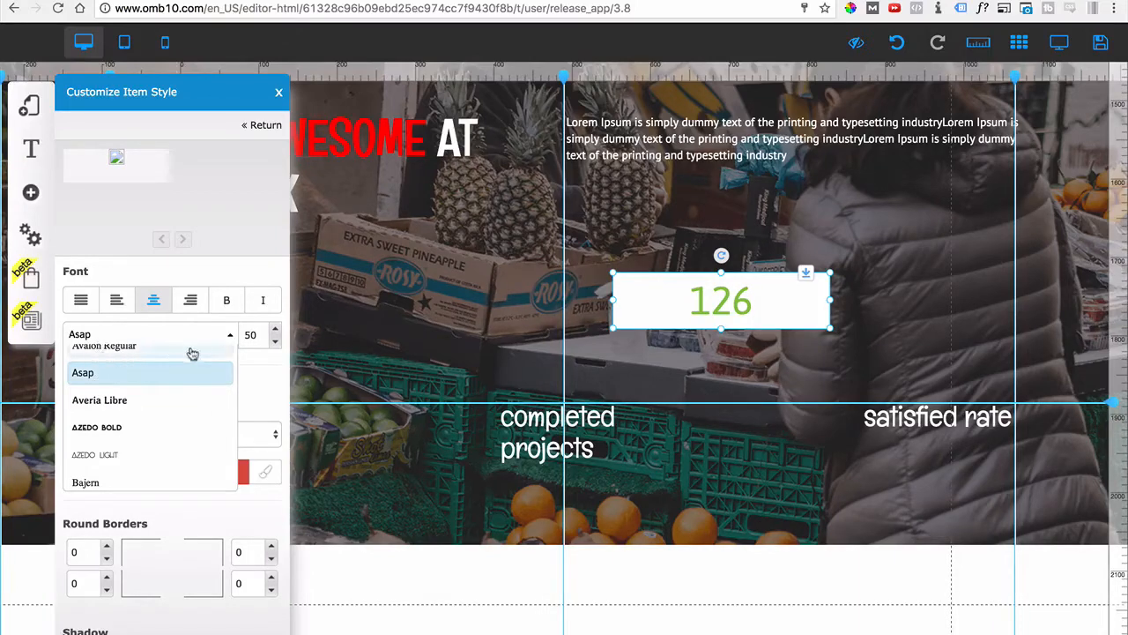
left_click(228, 337)
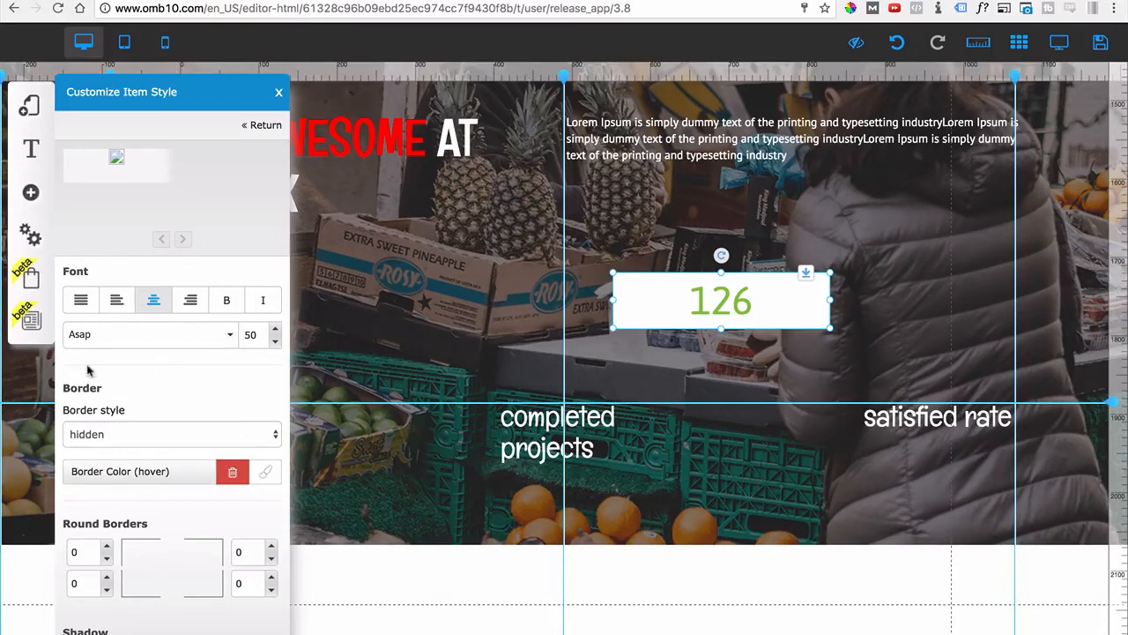
left_click(227, 304)
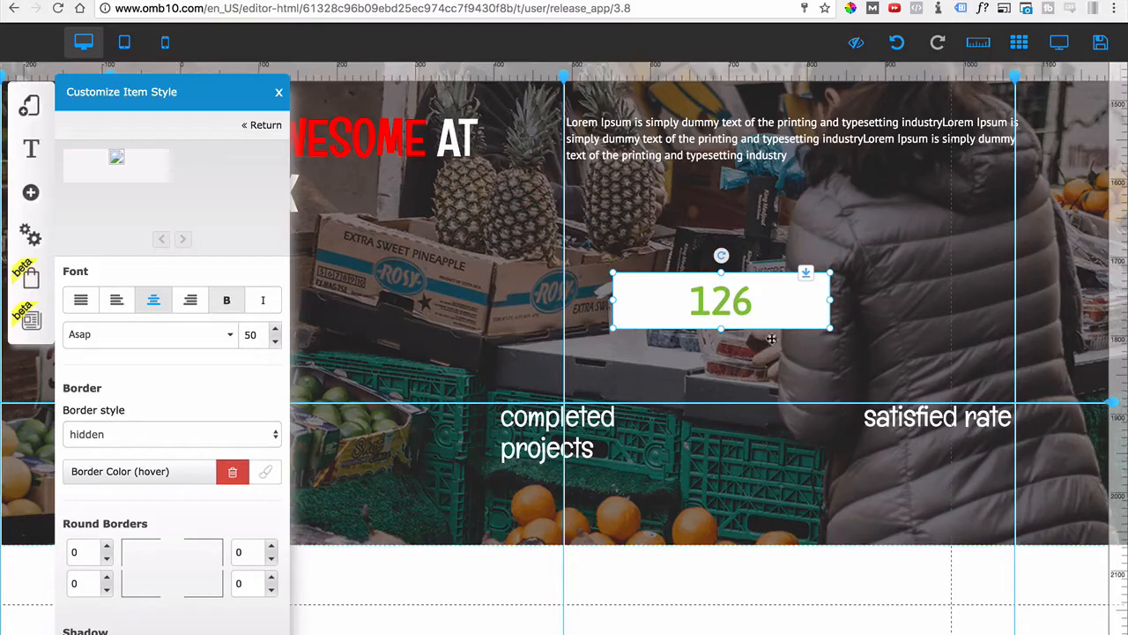
Step: Increase the counter's font size to 70
left_click(275, 329)
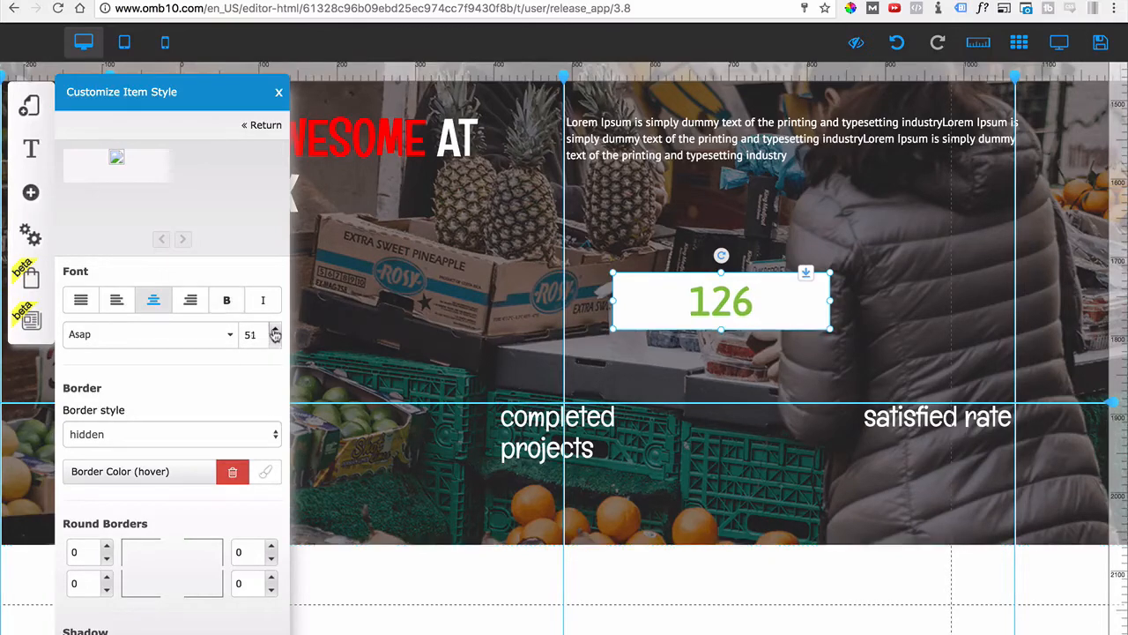
left_click(275, 329)
left_click(275, 330)
left_click(275, 330)
left_click(275, 330)
left_click(275, 330)
left_click(275, 329)
left_click(275, 330)
left_click(274, 330)
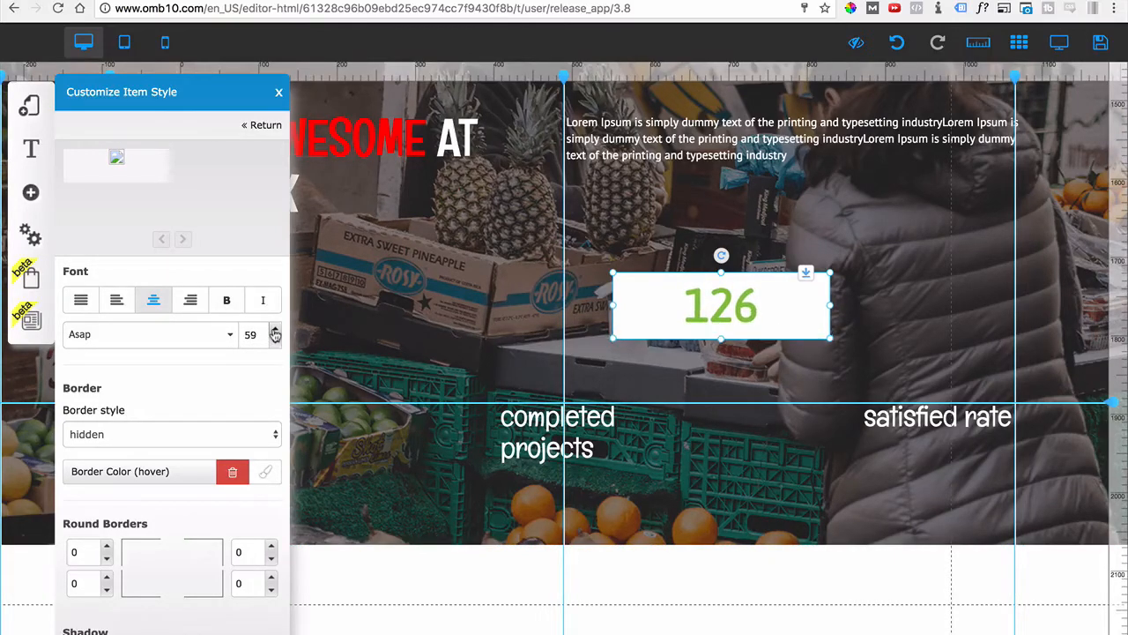
left_click(275, 329)
left_click(275, 330)
left_click(275, 330)
left_click(274, 330)
left_click(275, 330)
left_click(275, 331)
left_click(275, 331)
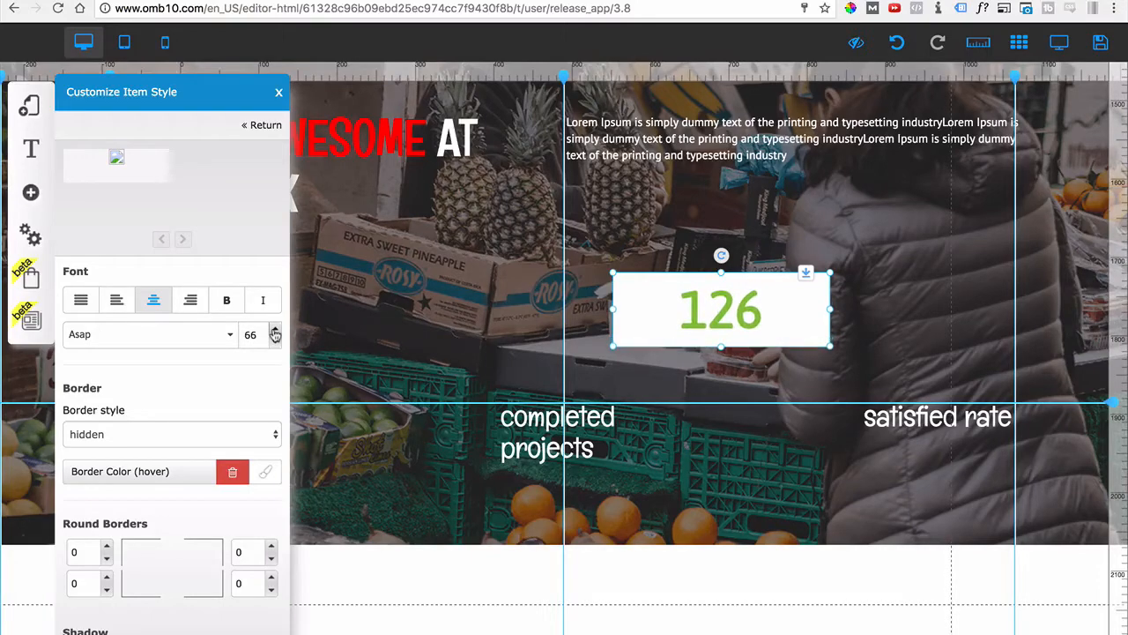
left_click(275, 331)
left_click(275, 330)
left_click(275, 330)
left_click(275, 331)
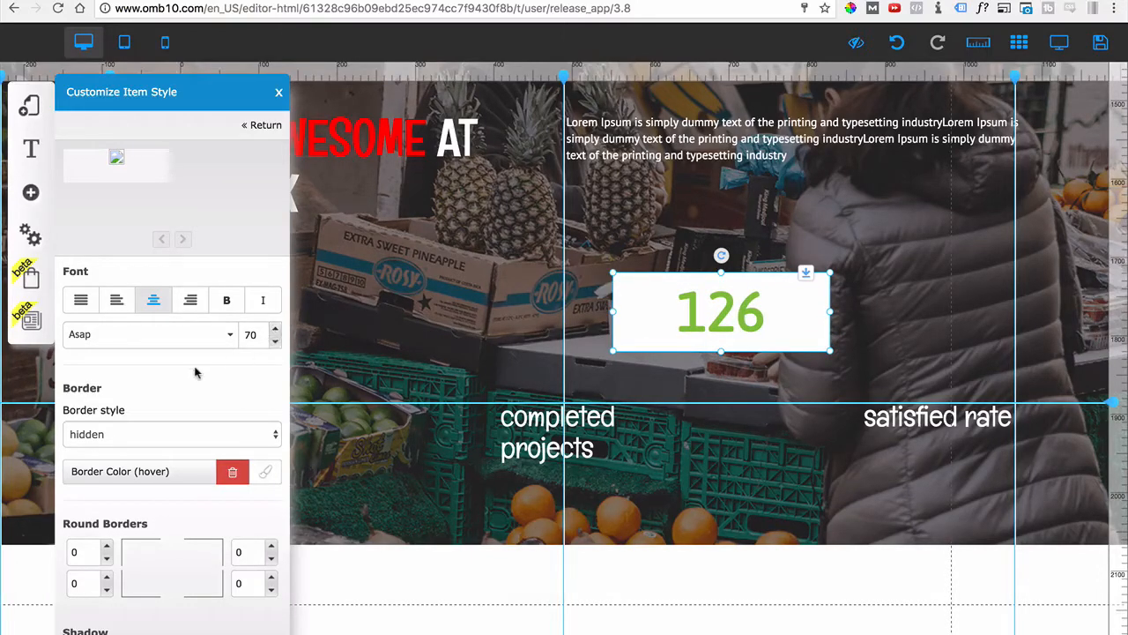
Step: Clear the counter's hover border color and its normal background color, leaving the border style hidden
scroll(172, 373, "down", 1)
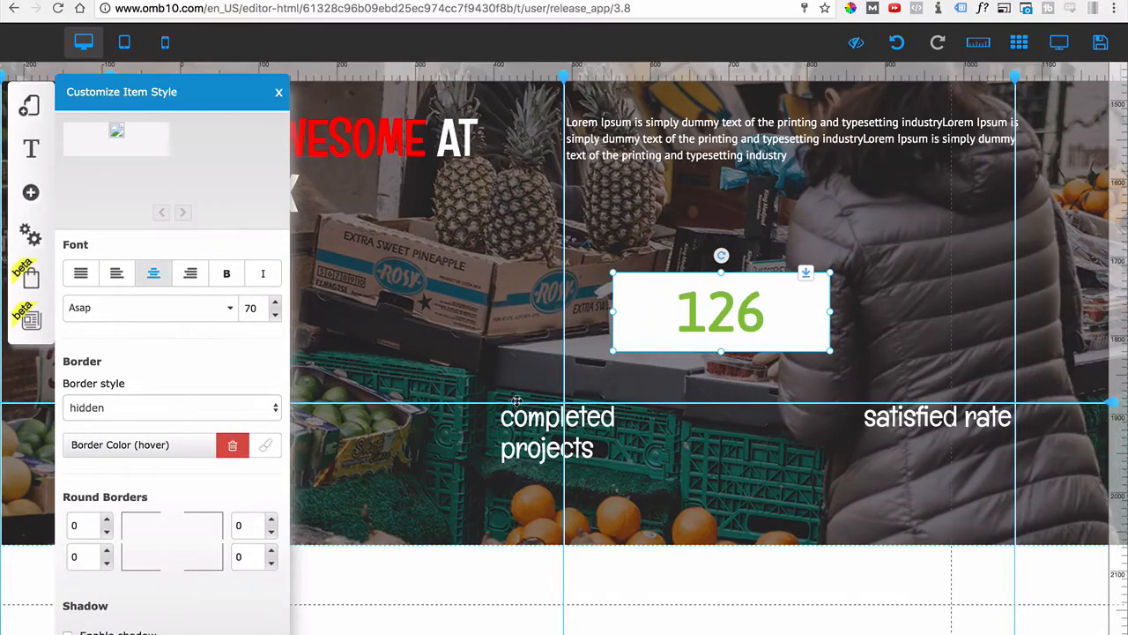
left_click(113, 414)
left_click(113, 411)
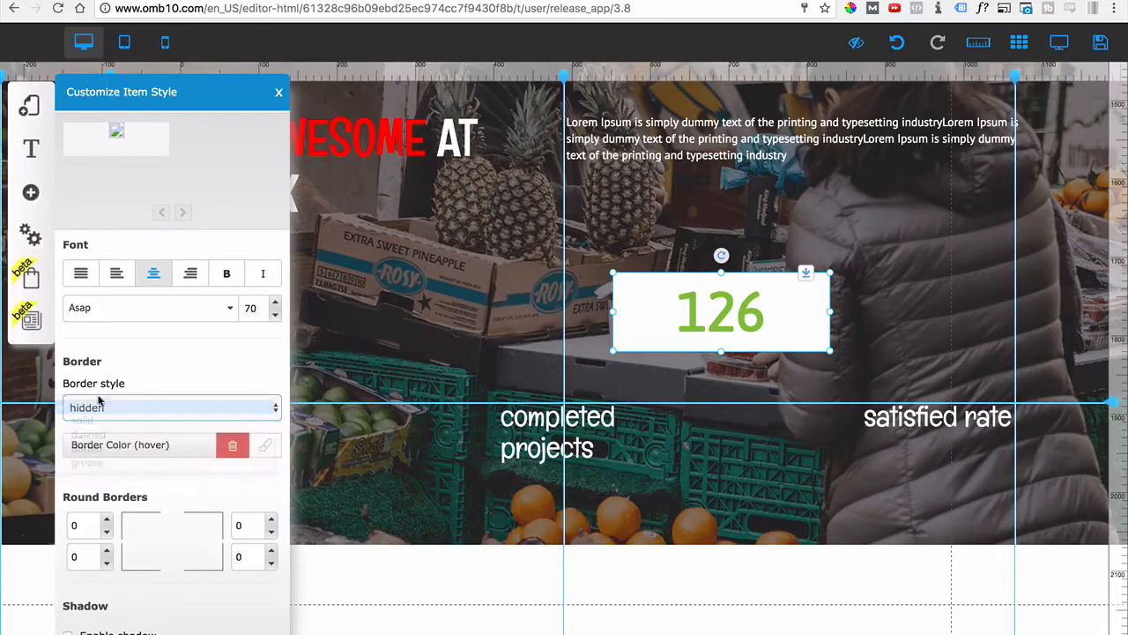
scroll(151, 418, "down", 1)
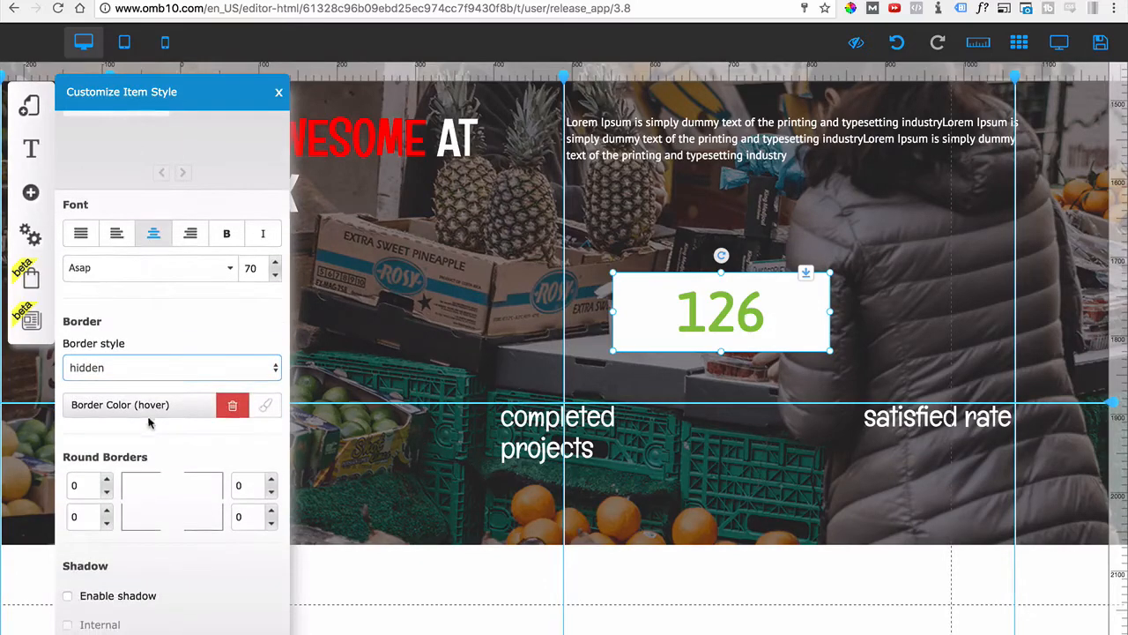
left_click(233, 409)
scroll(209, 410, "down", 2)
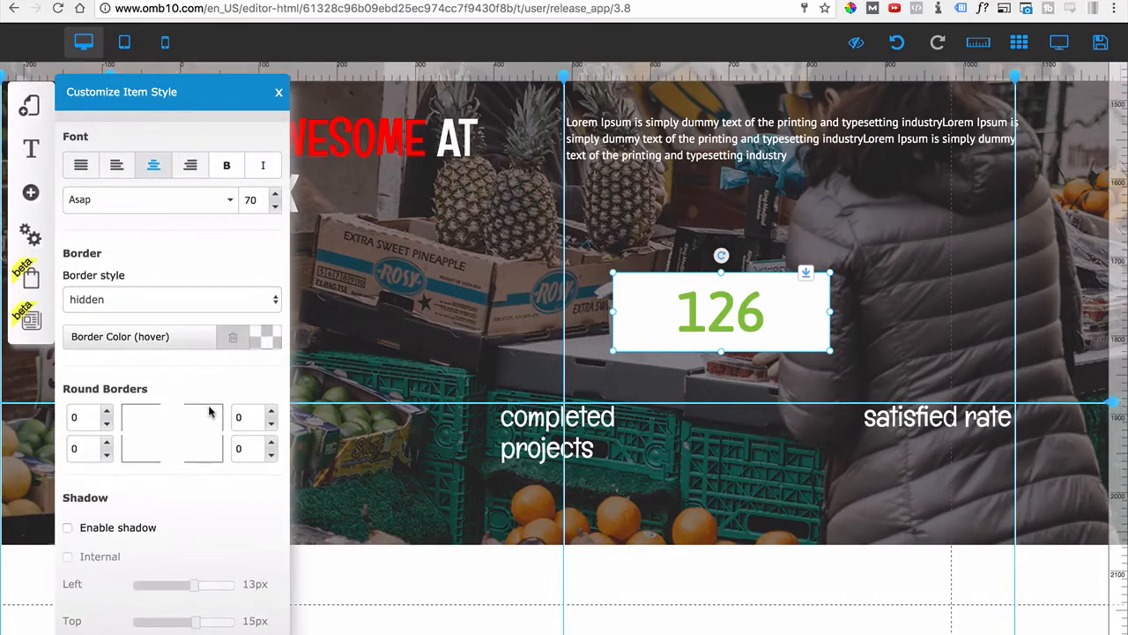
scroll(208, 411, "down", 8)
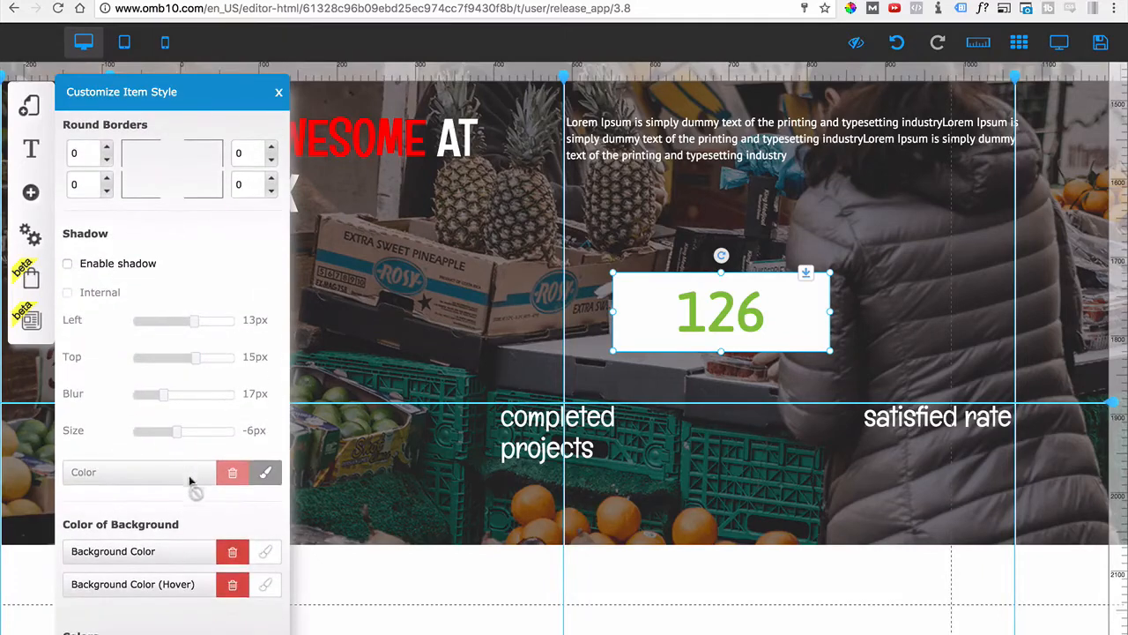
scroll(189, 504, "down", 2)
left_click(232, 502)
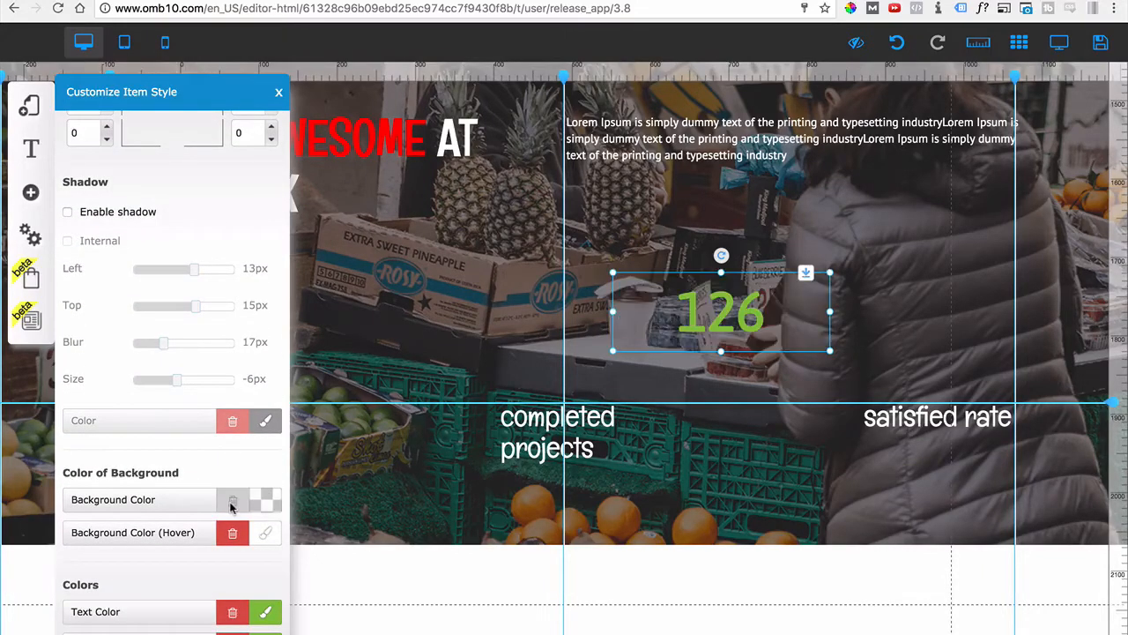
scroll(181, 507, "down", 2)
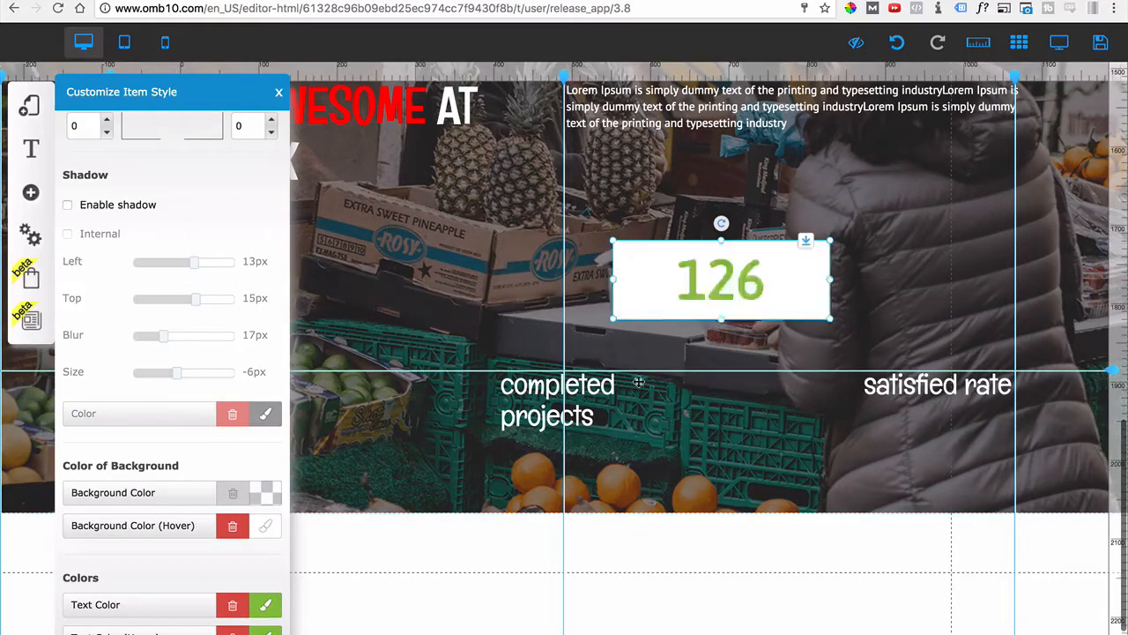
Step: Clear the counter's hover background color and narrow its box to about 162 px wide
left_click(231, 525)
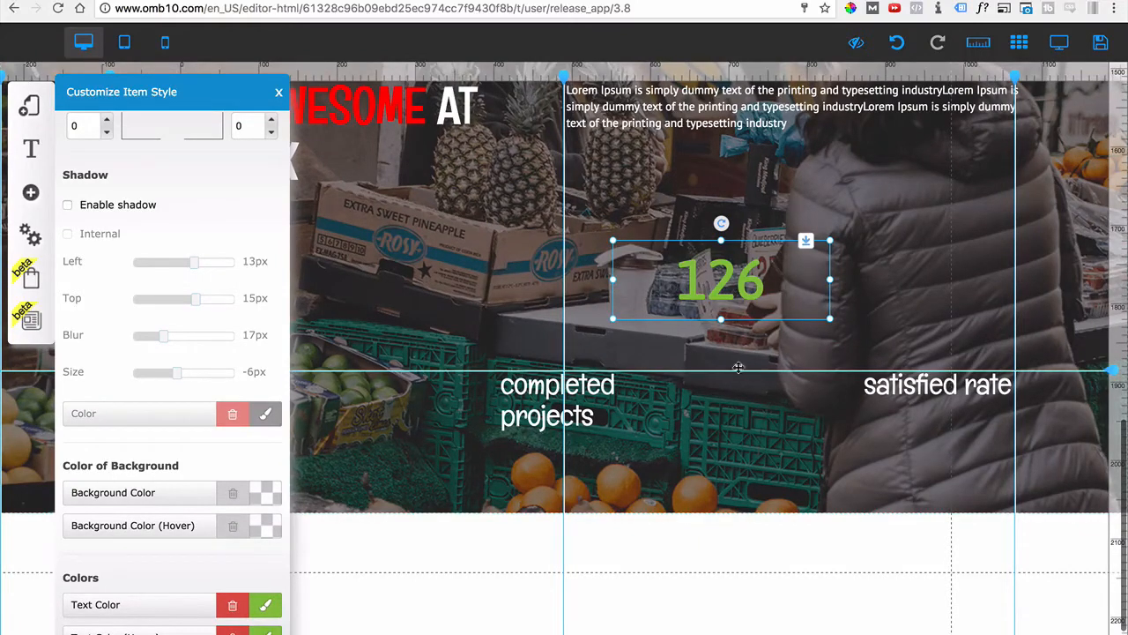
left_click_drag(831, 282, 741, 290)
scroll(617, 326, "down", 1)
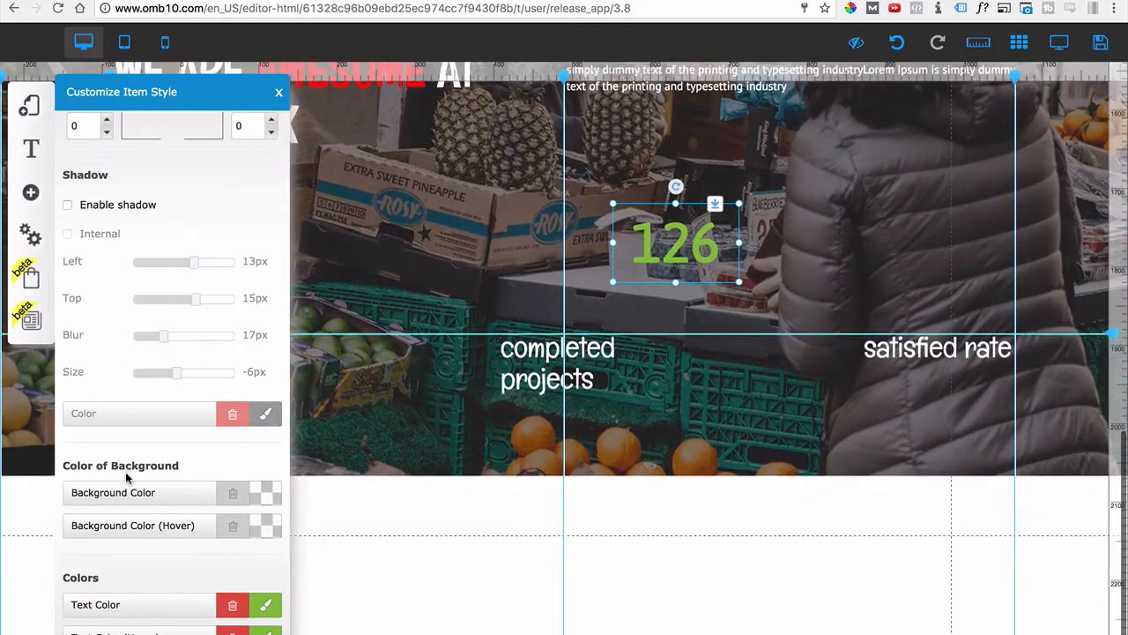
scroll(511, 335, "up", 2)
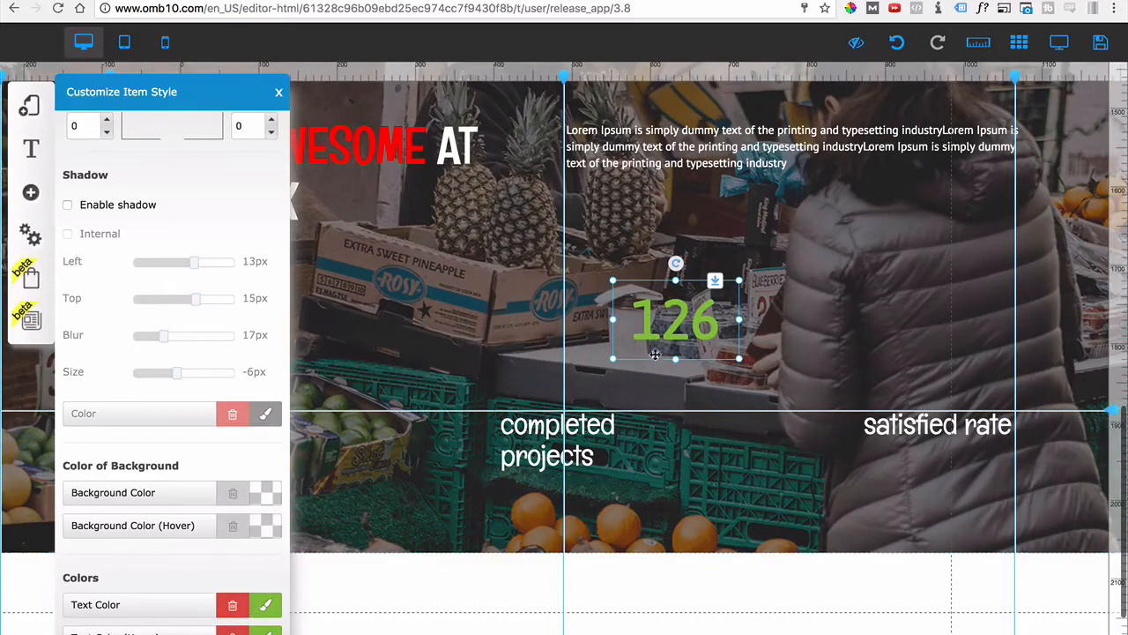
Step: Try several text colors on the 126 counter, set its normal and hover text to bright yellow, and close the style settings
left_click(266, 607)
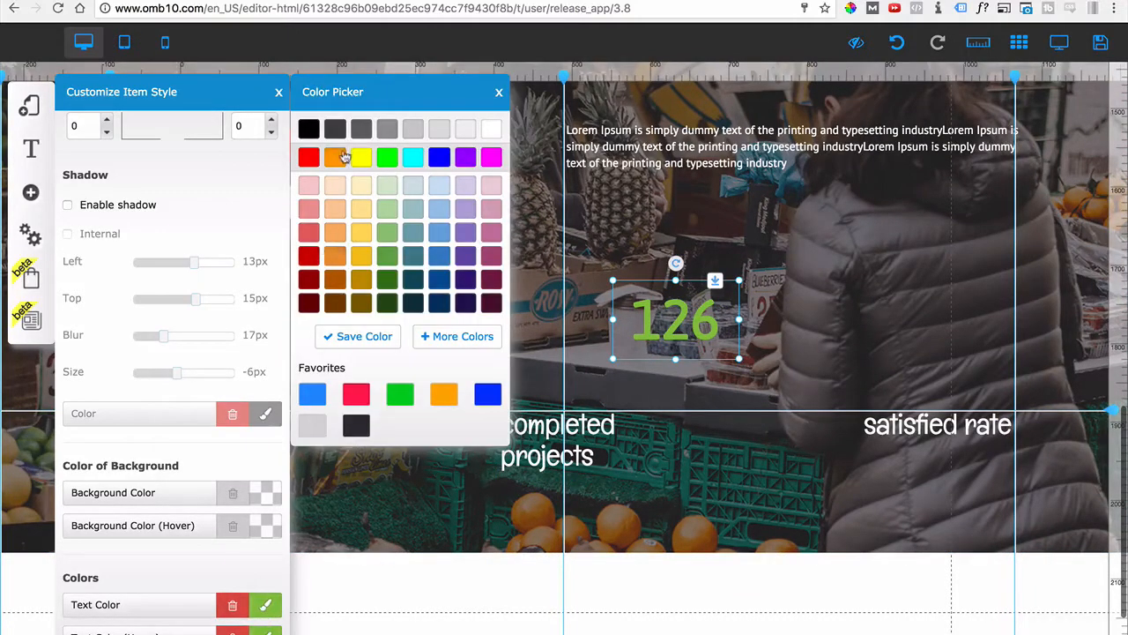
left_click(362, 158)
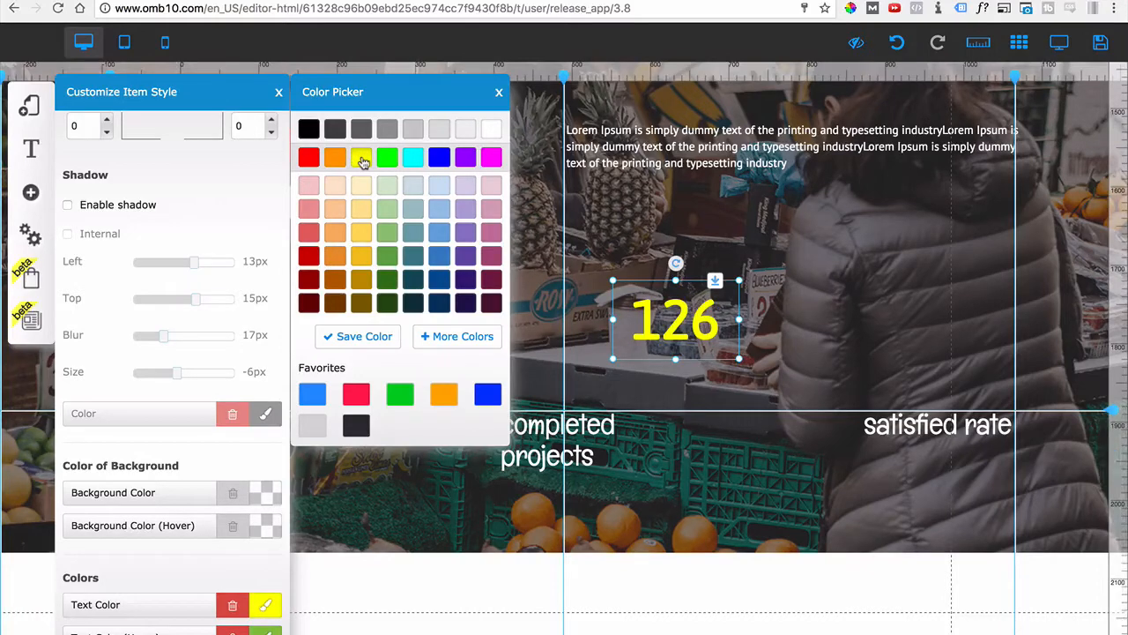
left_click(362, 234)
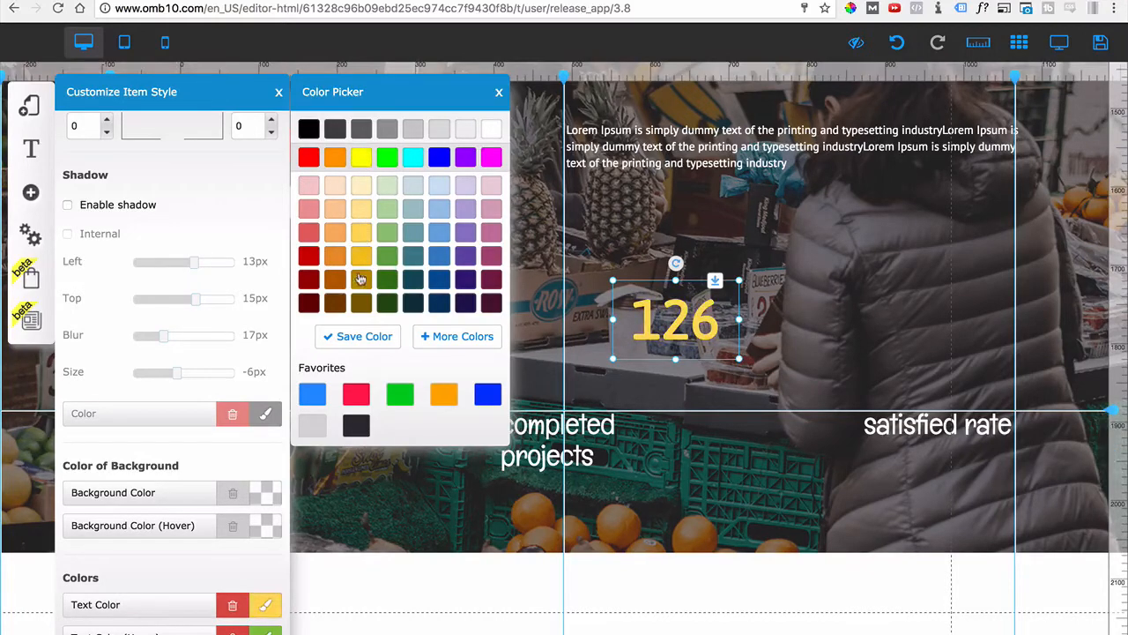
left_click(362, 270)
left_click(363, 257)
left_click(385, 263)
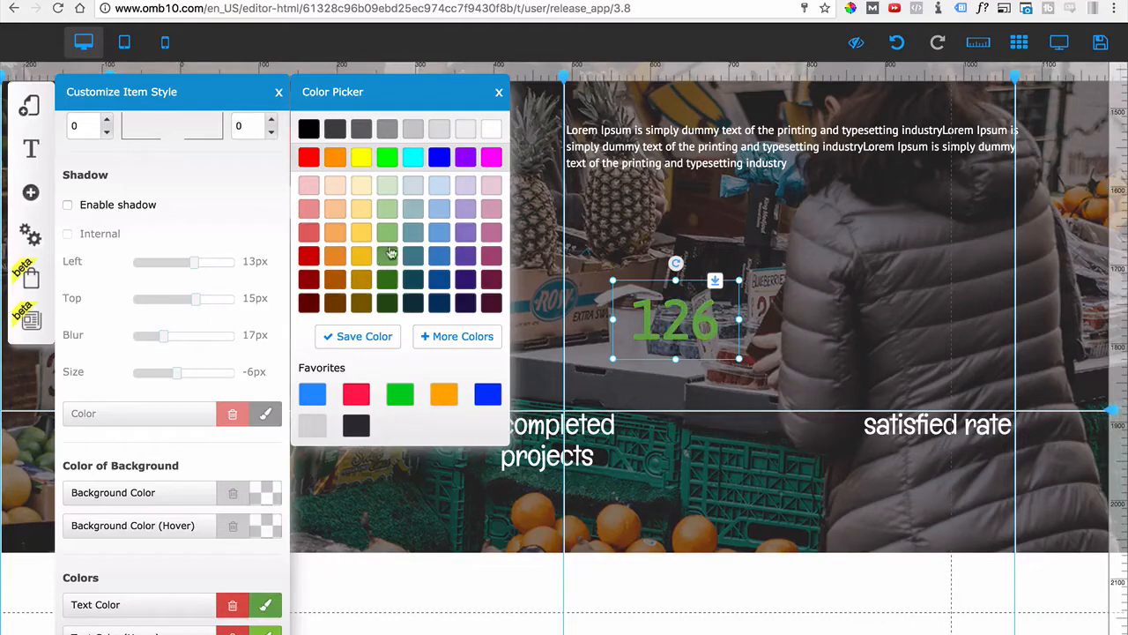
left_click(388, 233)
left_click(389, 257)
left_click(362, 159)
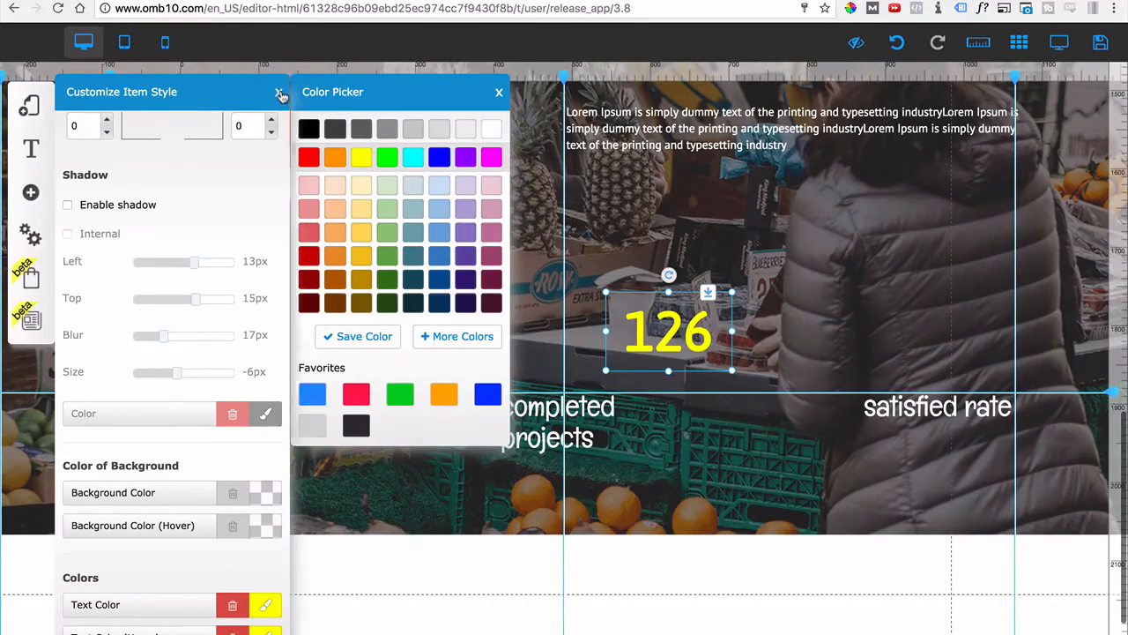
left_click(278, 92)
Step: Move the 126 counter above "satisfied clients" and raise it to line up with a new horizontal guide
left_click_drag(688, 334, 177, 362)
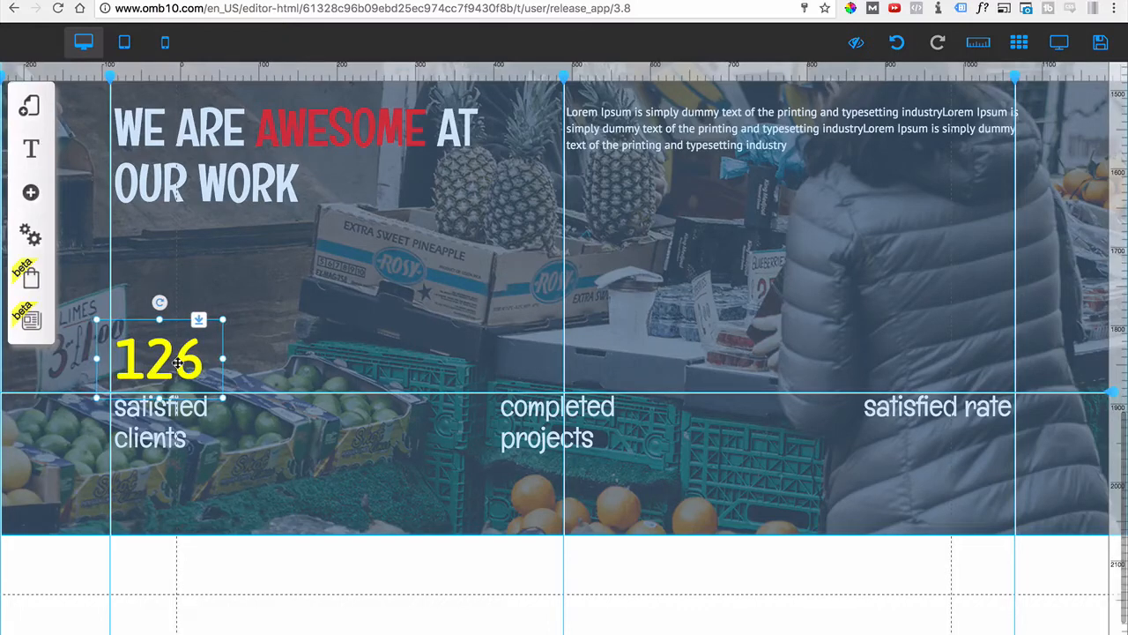
left_click_drag(178, 362, 177, 363)
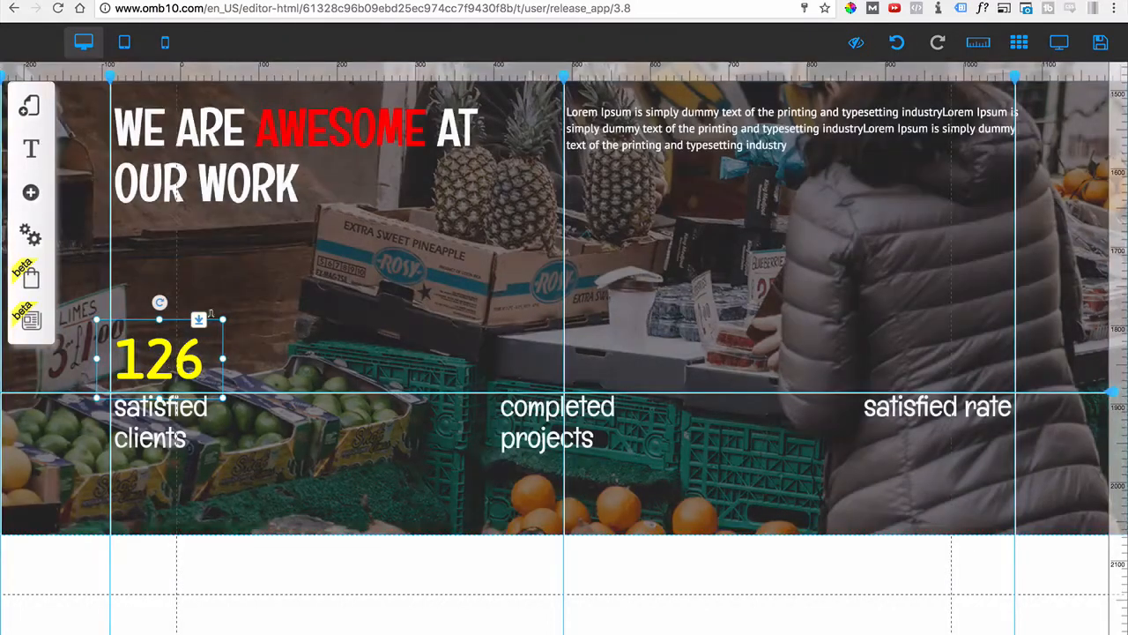
left_click_drag(1118, 330, 1112, 290)
left_click_drag(152, 355, 146, 324)
Step: Raise the lower horizontal guide and align "satisfied clients", "completed projects" and "satisfied rate" just beneath it
left_click_drag(1113, 392, 1112, 357)
left_click_drag(158, 438, 161, 405)
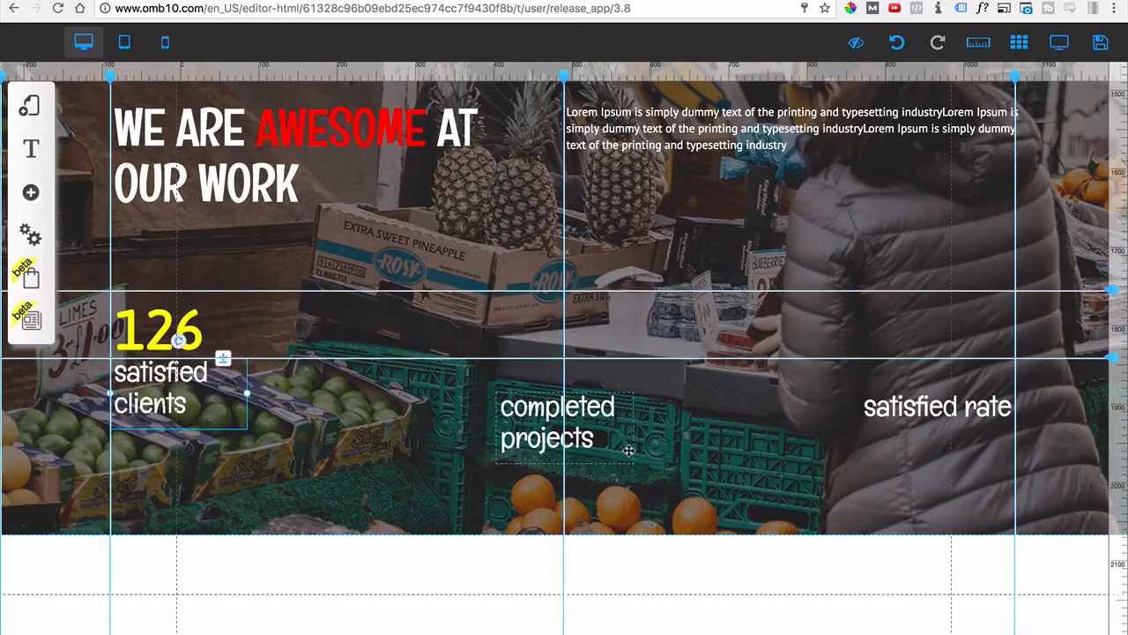
left_click_drag(617, 443, 613, 407)
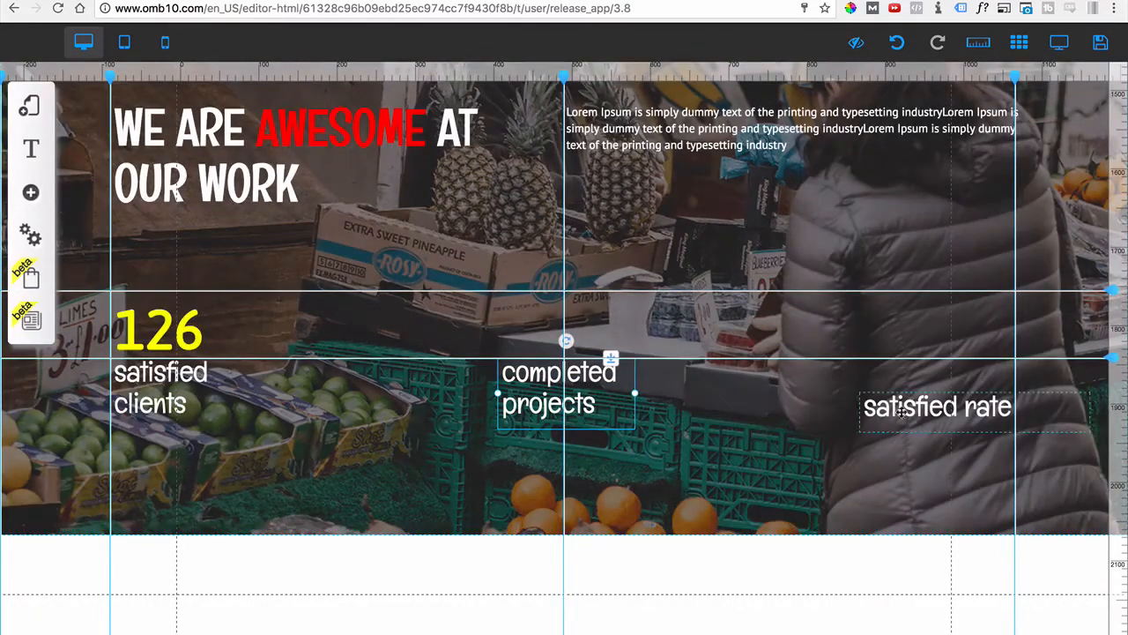
left_click_drag(901, 408, 901, 376)
Step: Place a copy of the 126 counter above "completed projects" and set its number to 162
left_click(181, 331)
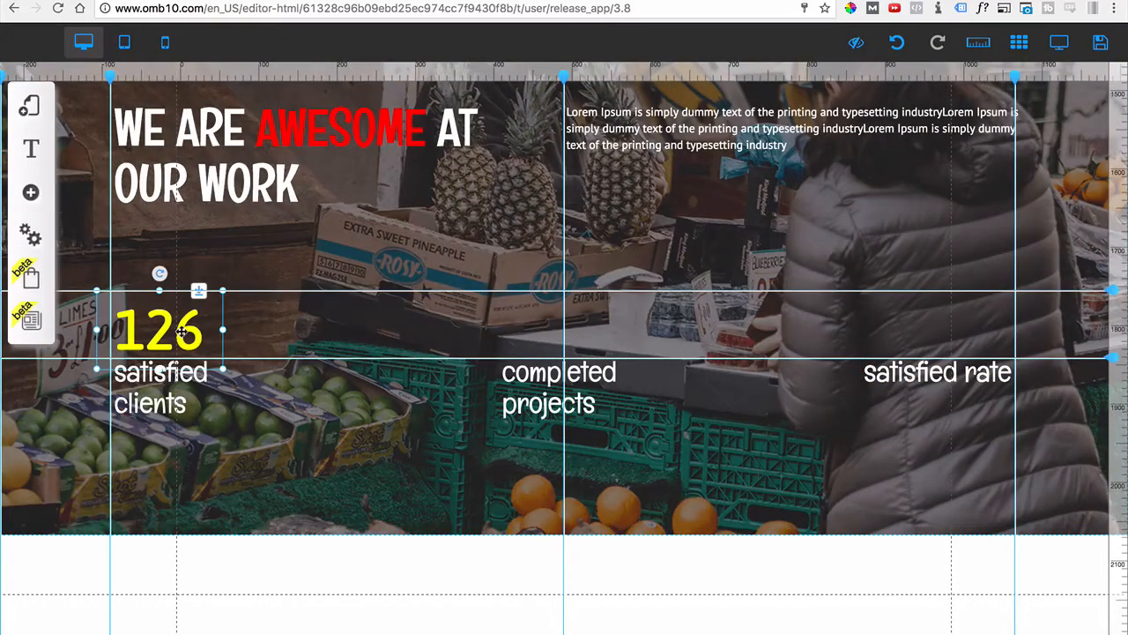
left_click_drag(181, 331, 582, 332)
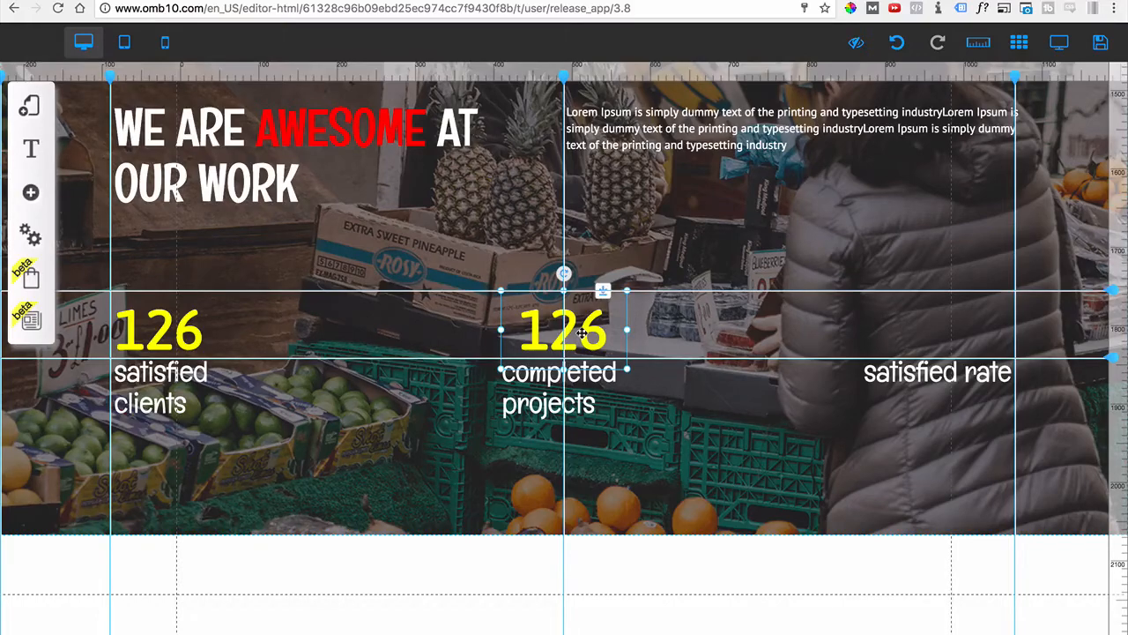
double_click(581, 332)
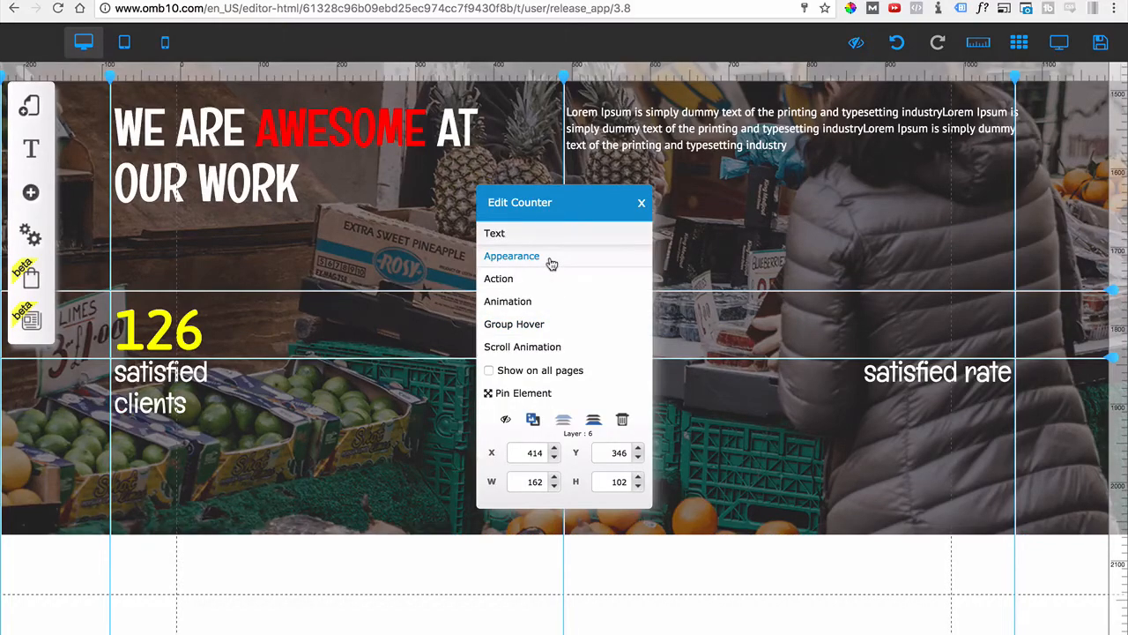
left_click(551, 265)
double_click(577, 330)
left_click(495, 232)
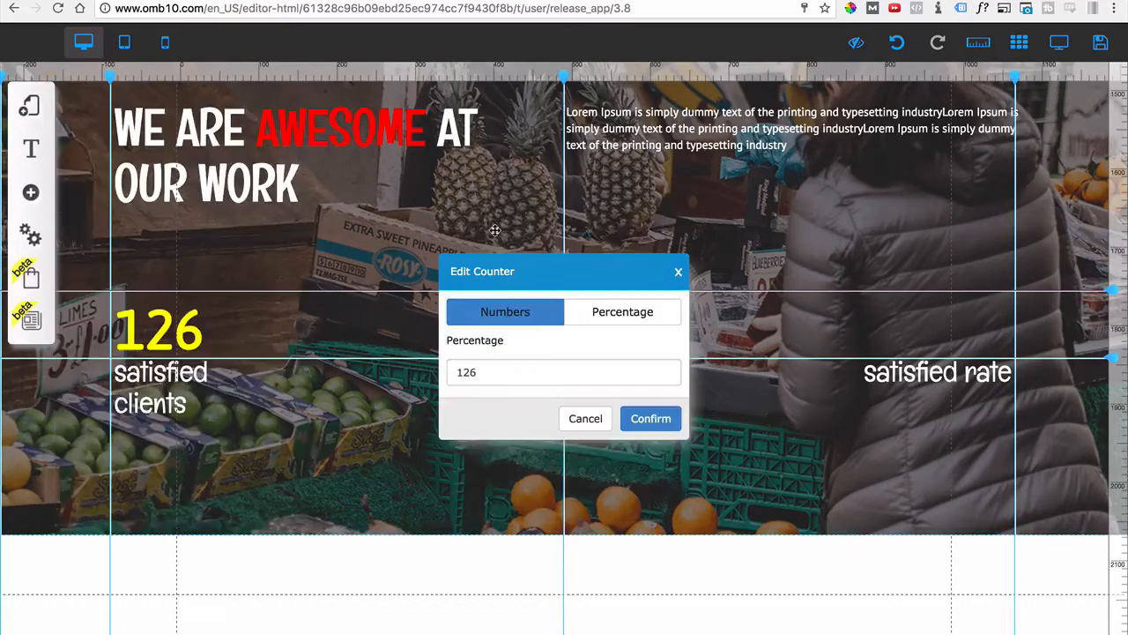
double_click(490, 379)
type("1")
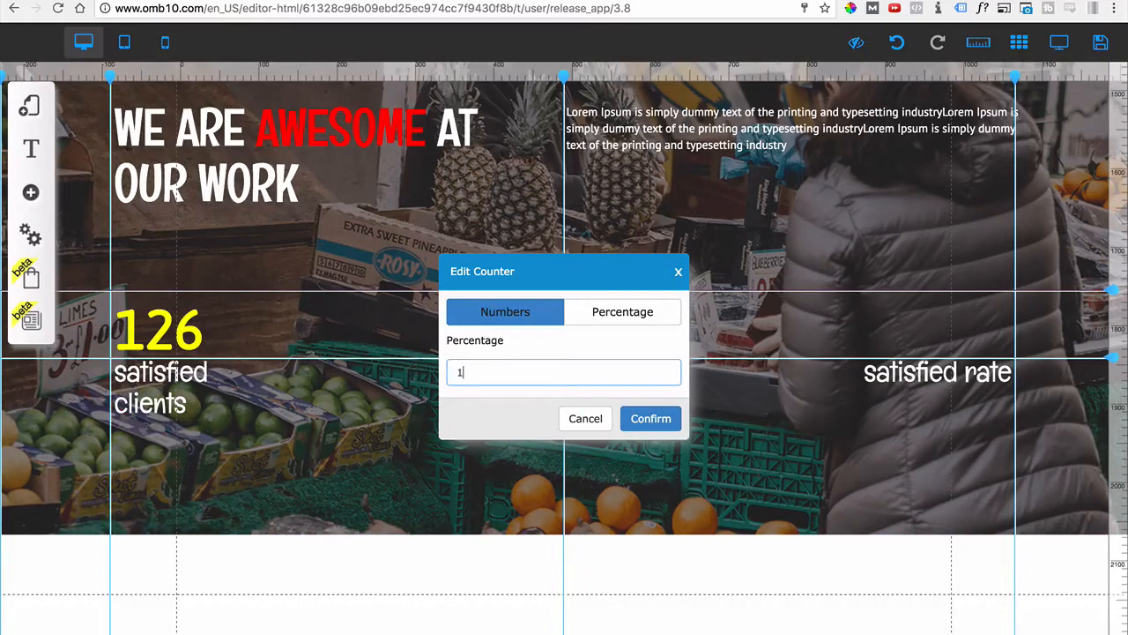
left_click(629, 423)
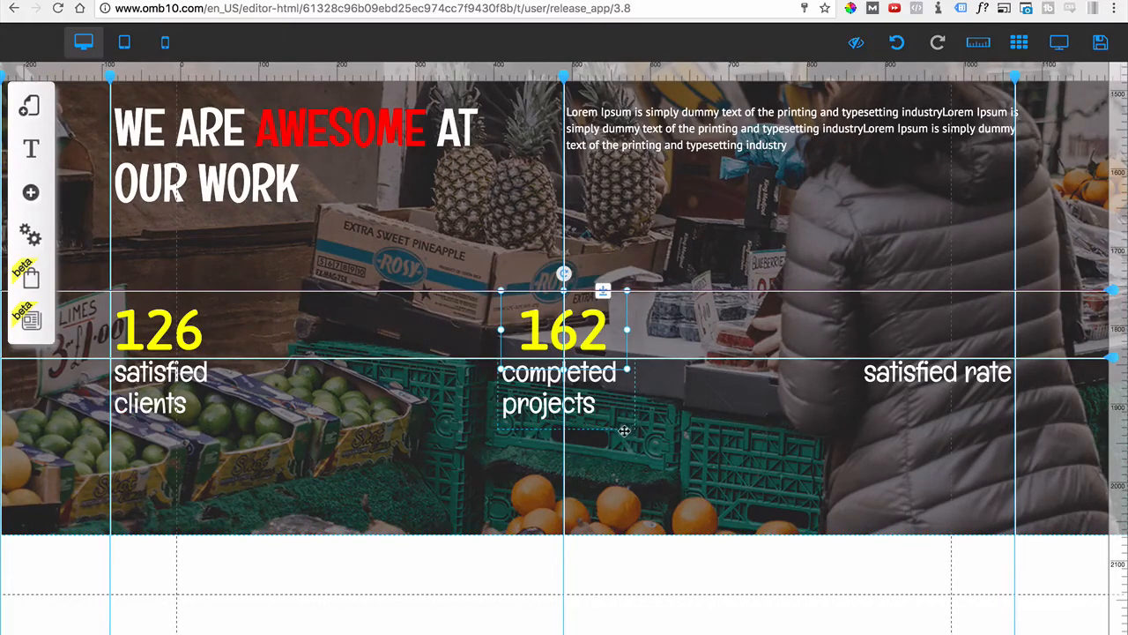
Step: Place a copy of the 162 counter above "satisfied rate", widen it to 193 px, and switch it to a percentage of 100%
key("super+c")
key("super+v")
left_click_drag(601, 351, 1016, 331)
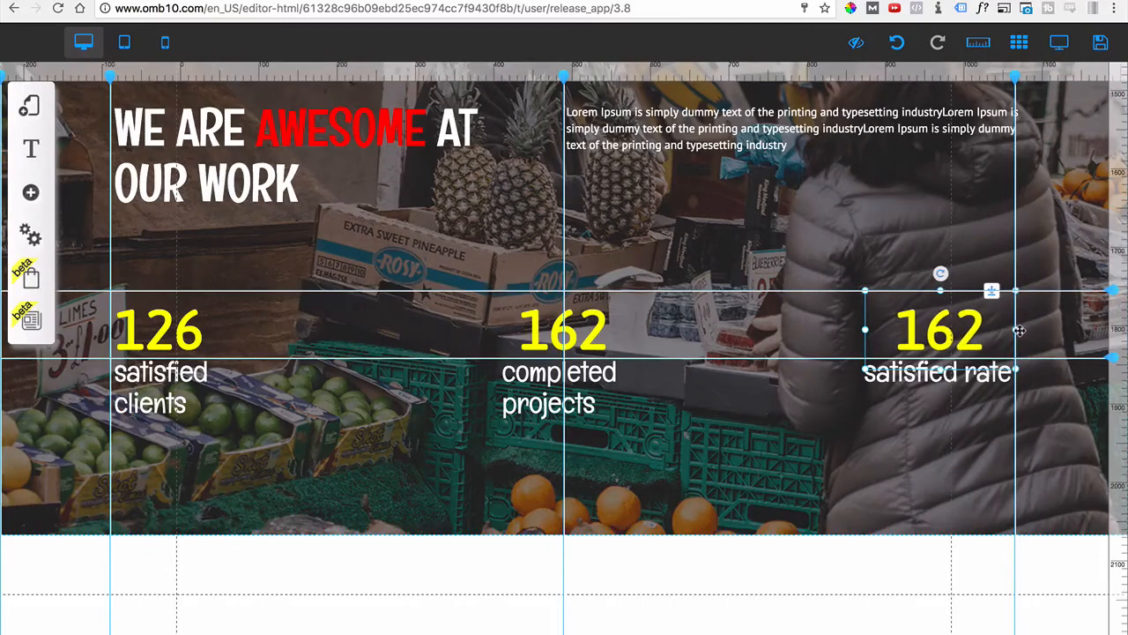
double_click(979, 338)
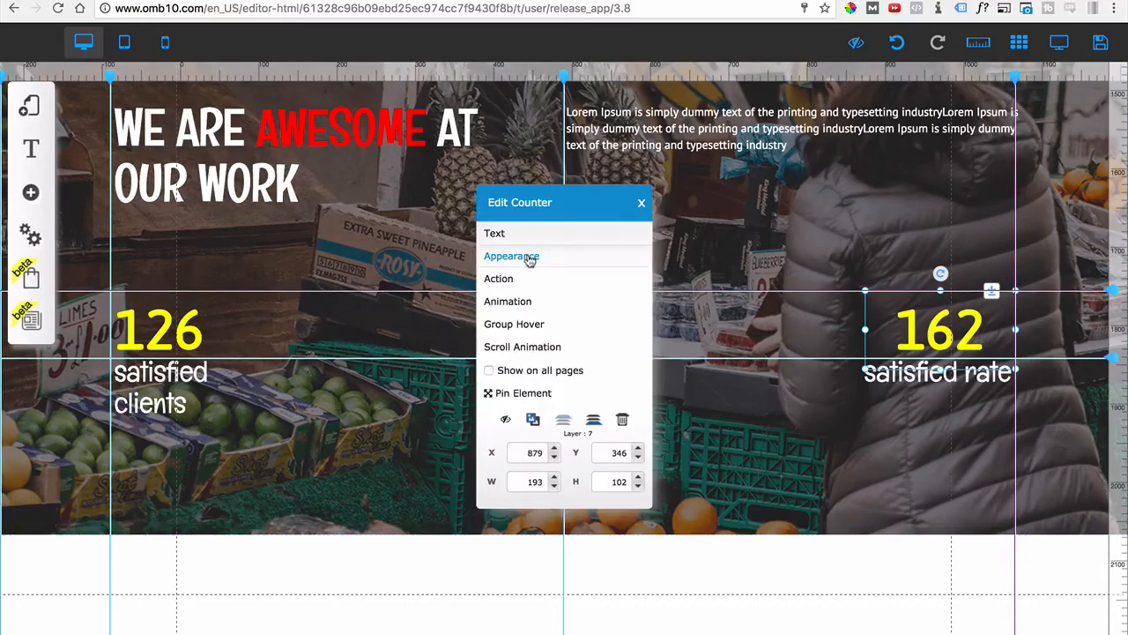
left_click(528, 235)
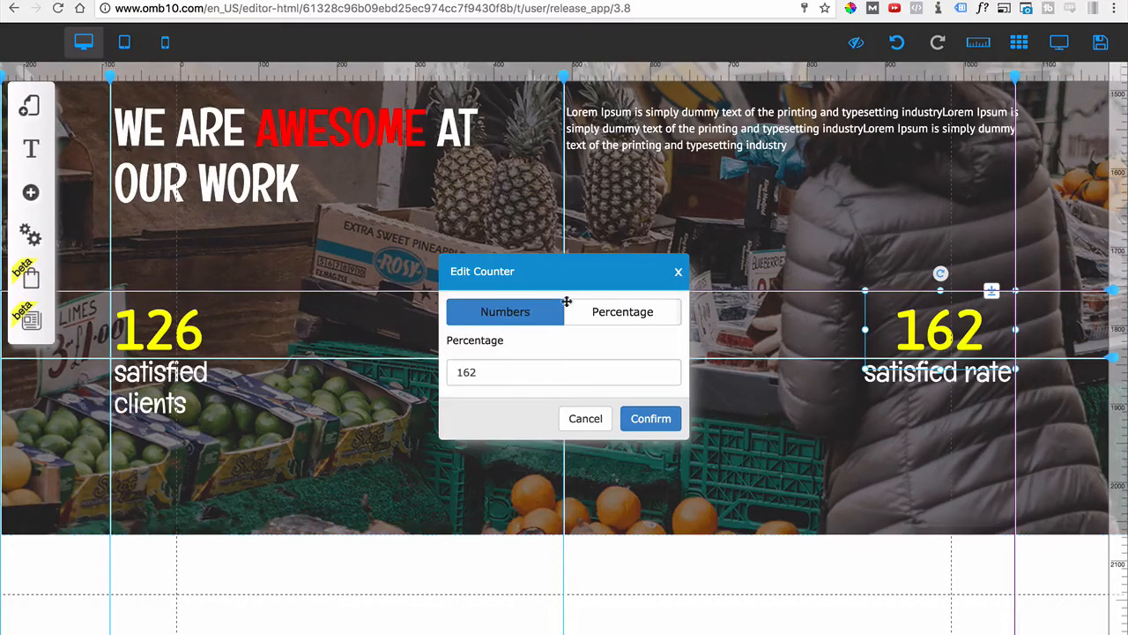
left_click(615, 321)
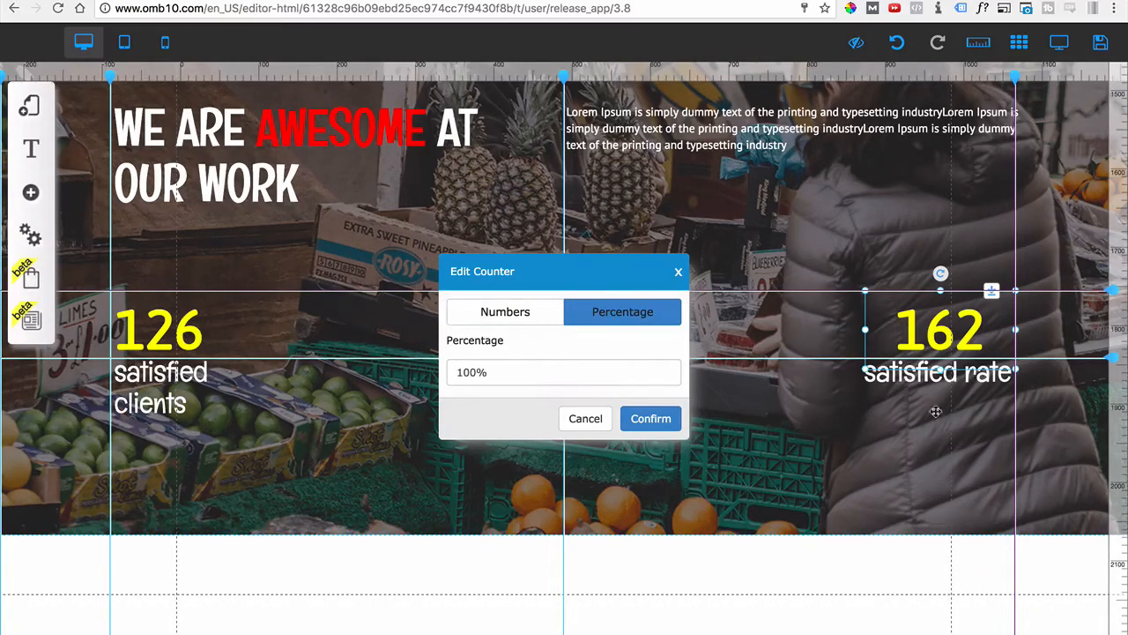
left_click(661, 419)
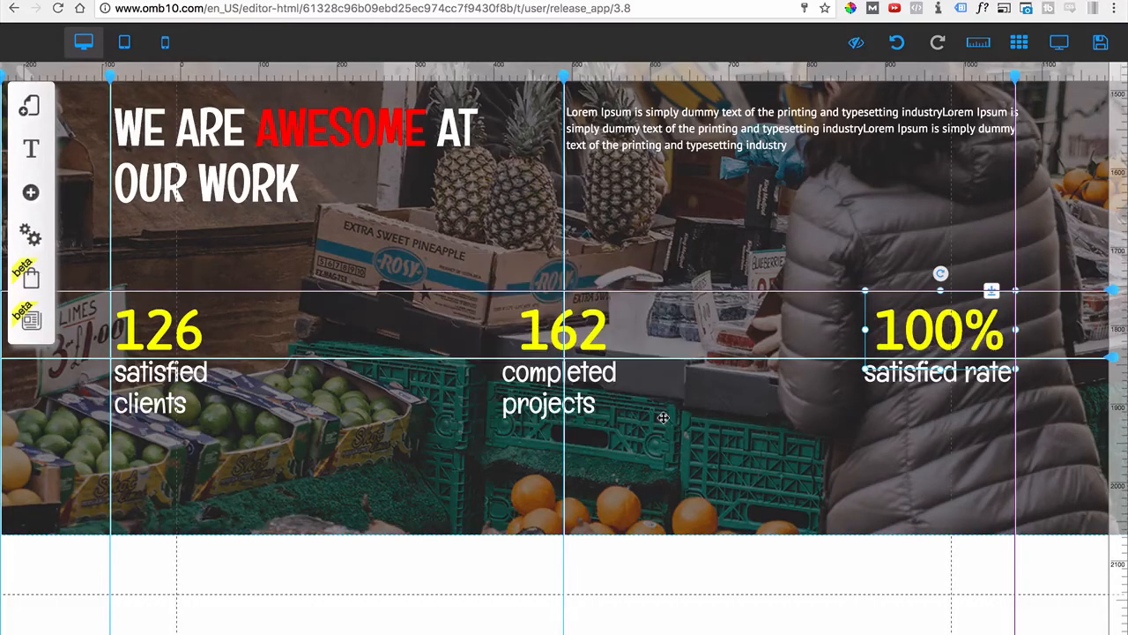
Step: Preview the page down to the market photo banner with its three counters, and return to editing
left_click(1061, 42)
scroll(745, 383, "down", 10)
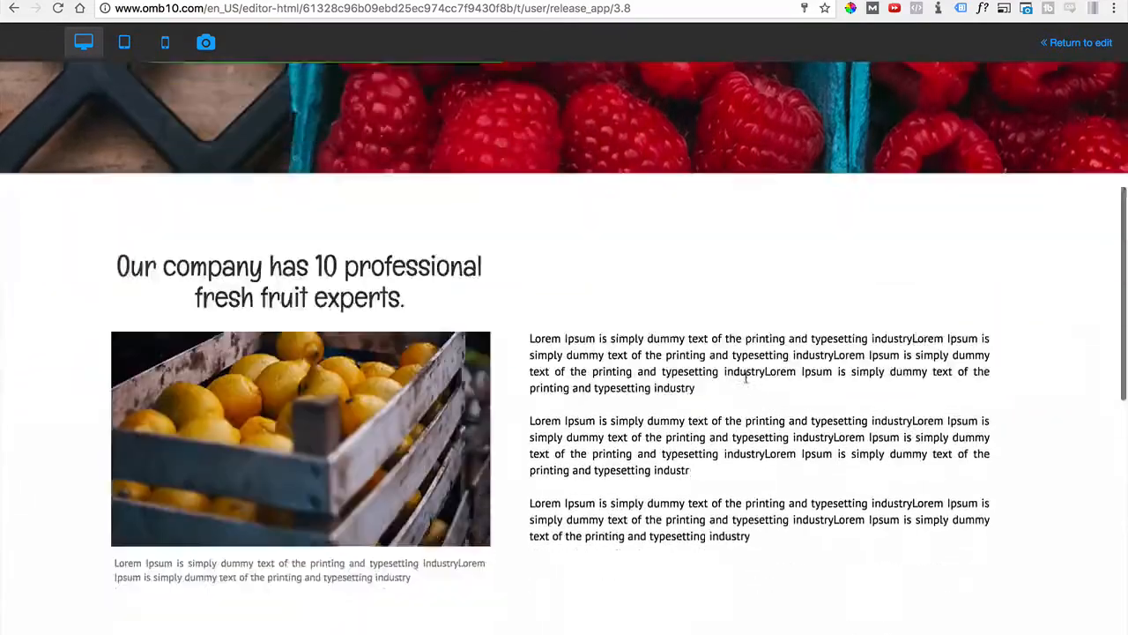
scroll(745, 383, "down", 3)
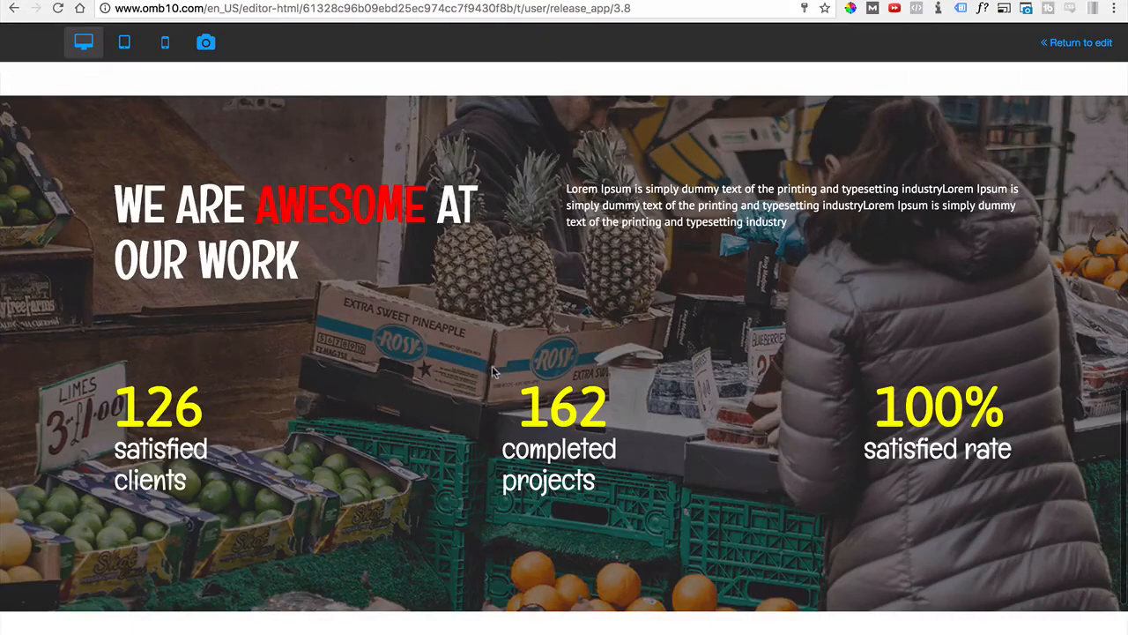
left_click(1076, 43)
Step: Save the changes to the default layout and the Home page
scroll(1107, 88, "down", 4)
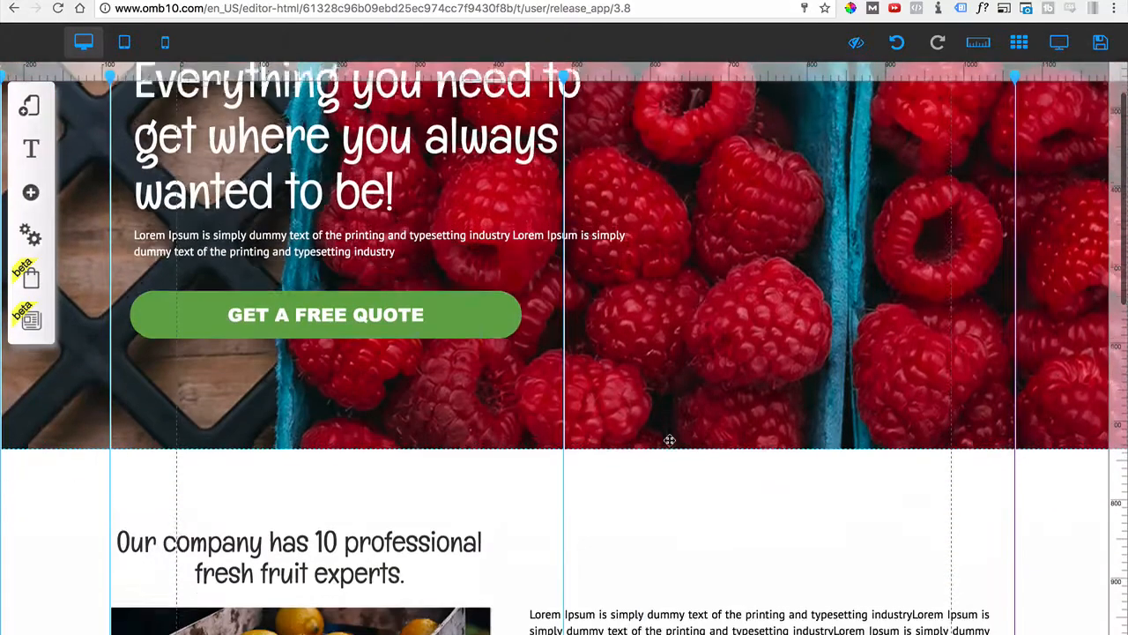
left_click(1100, 42)
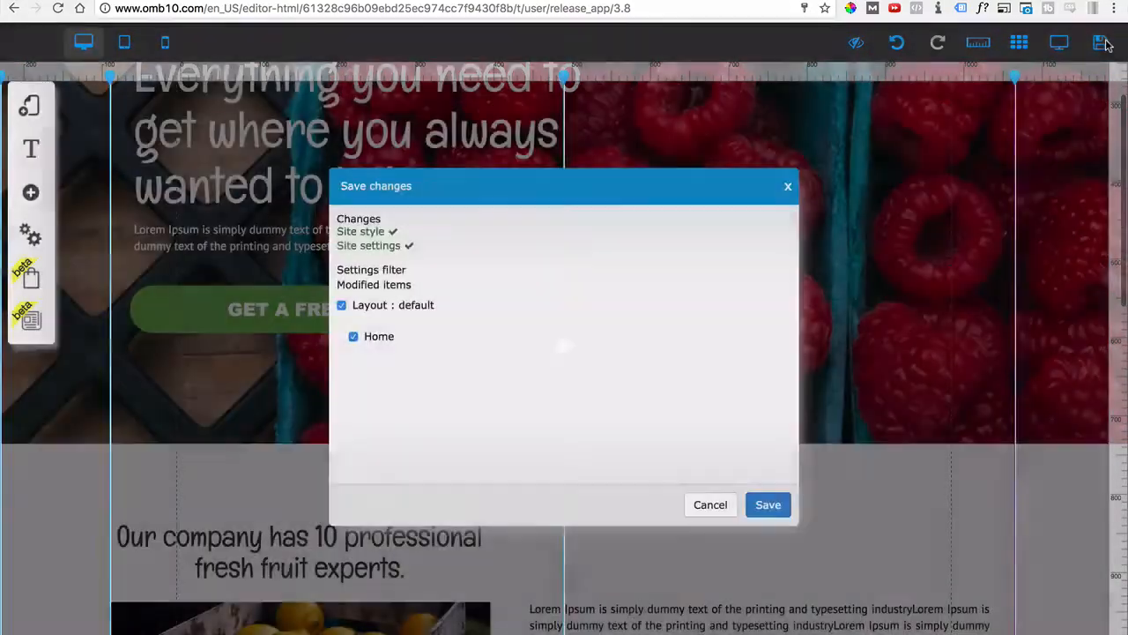
left_click(768, 504)
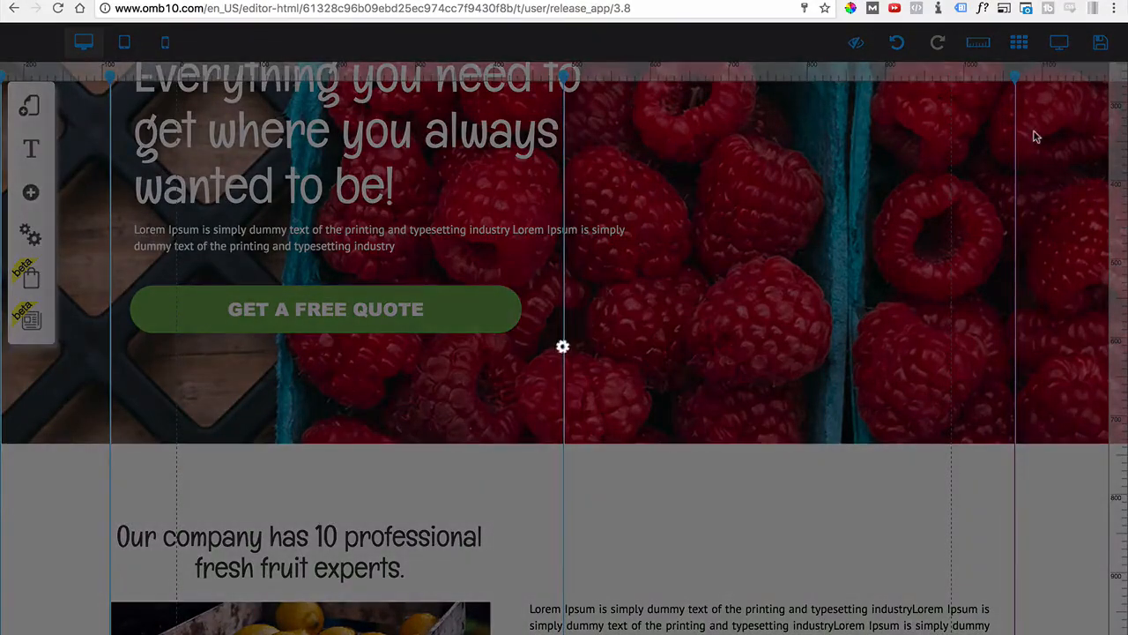
left_click(690, 319)
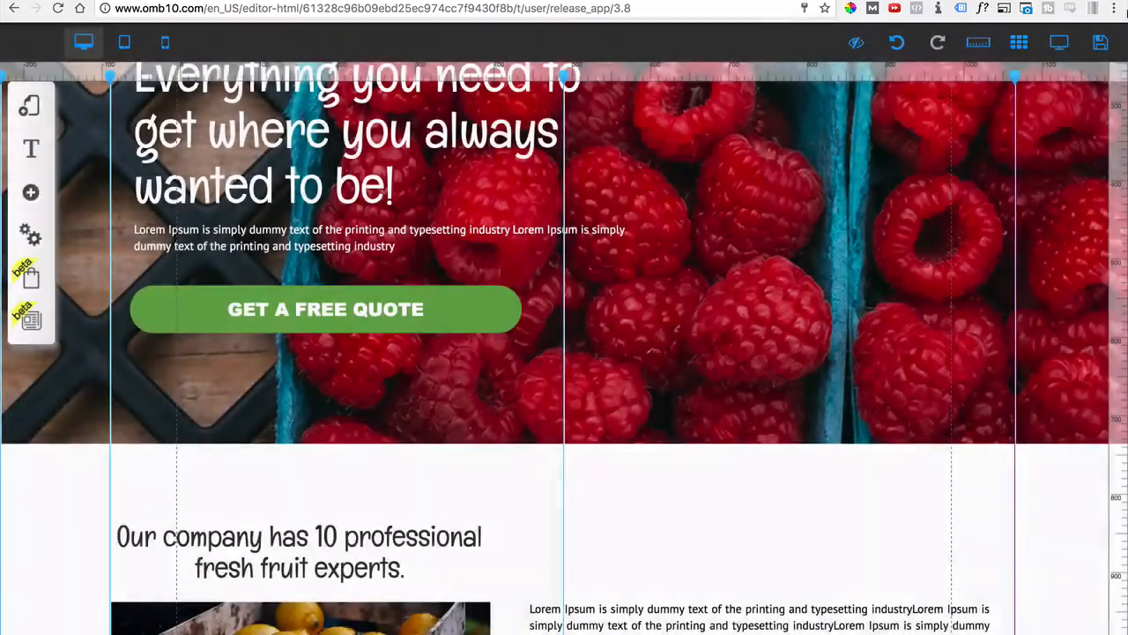
Step: Preview the saved page, check the banner's counters while scrolling past them, and return to editing
left_click(1058, 42)
scroll(733, 388, "down", 1)
scroll(733, 393, "down", 10)
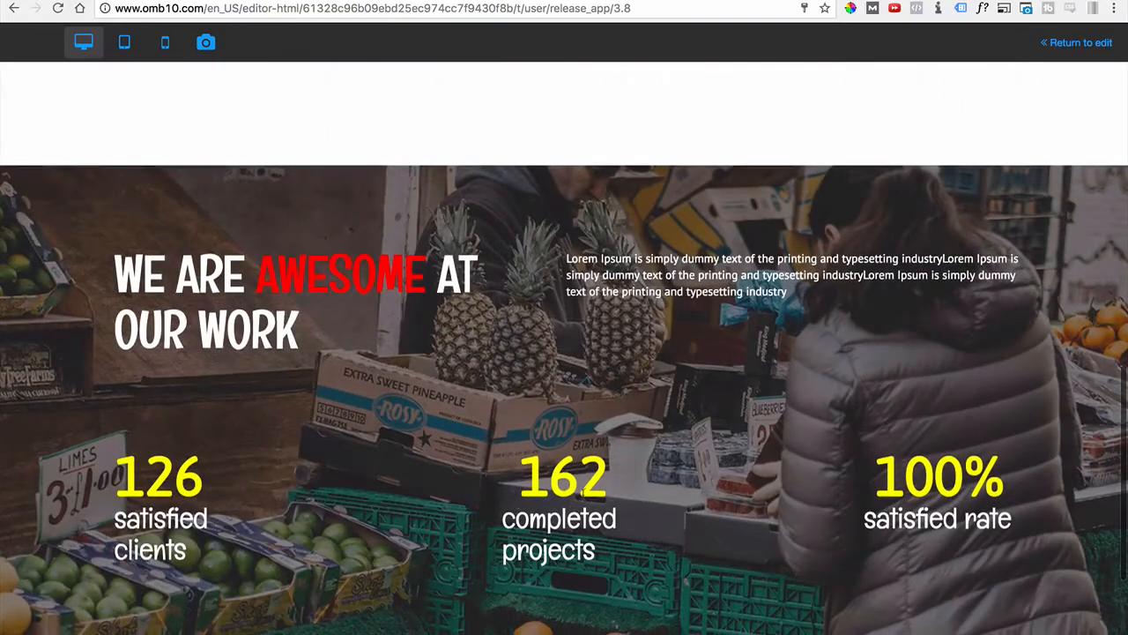
scroll(584, 493, "up", 1)
scroll(640, 501, "down", 2)
scroll(642, 503, "up", 1)
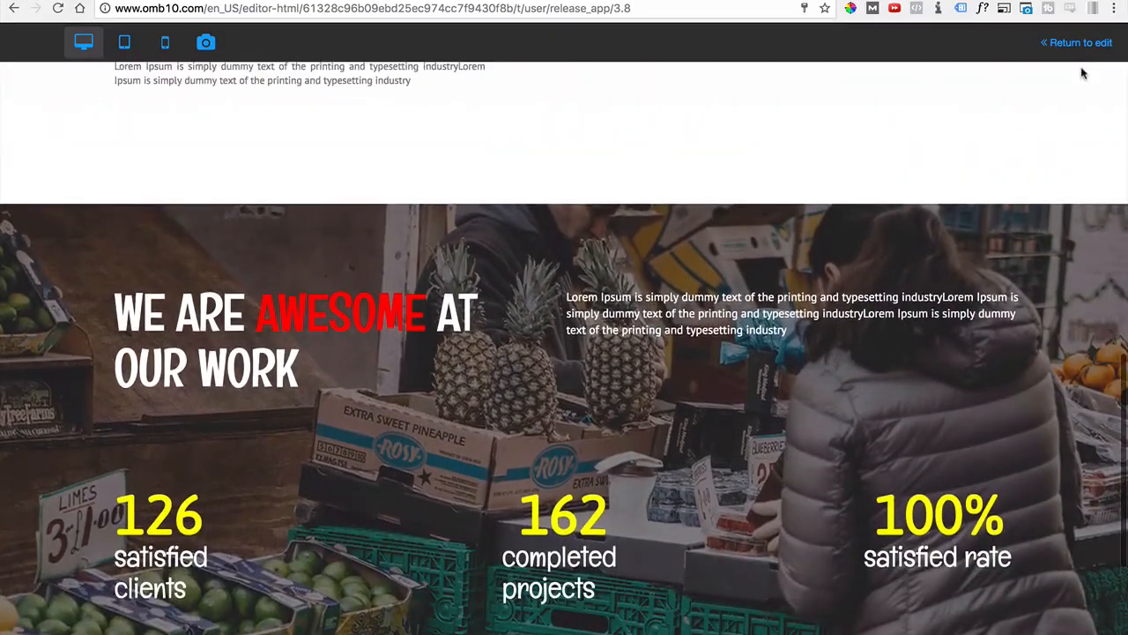
left_click(1076, 44)
Step: Resize the market photo banner from its bottom edge and adjust its vertical position below the lemon crate section
scroll(478, 397, "down", 5)
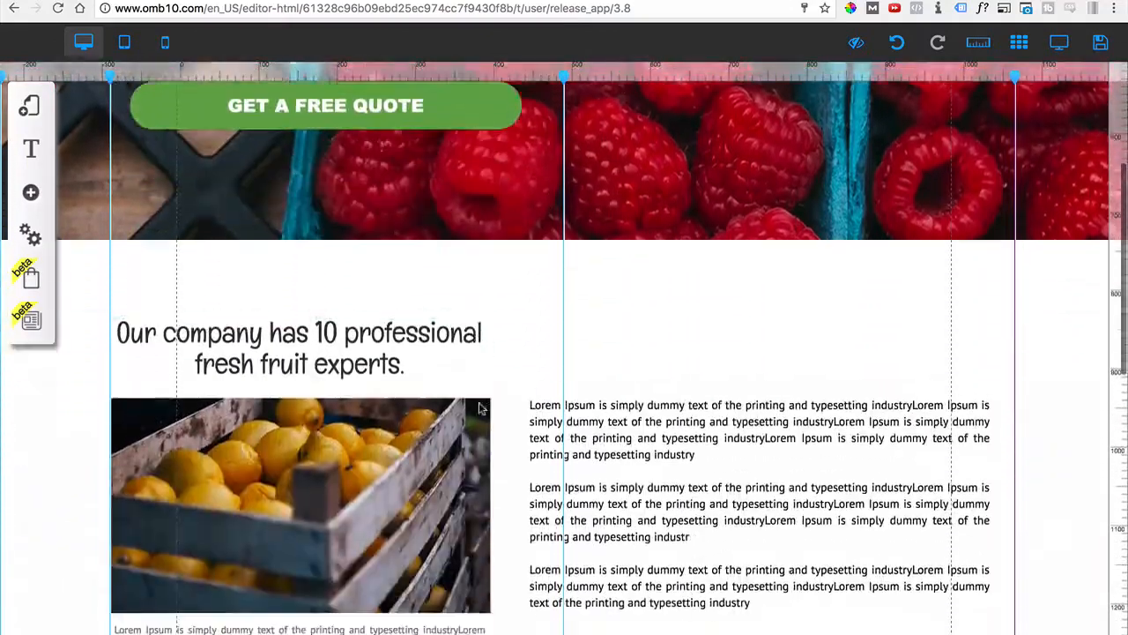
scroll(479, 408, "down", 9)
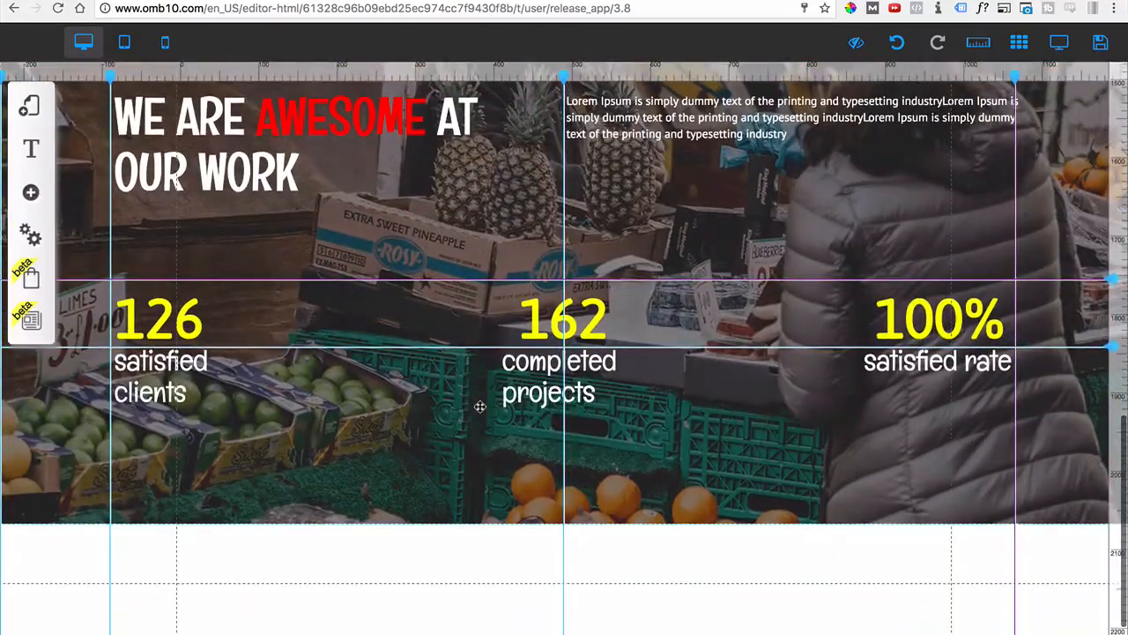
scroll(480, 406, "down", 2)
scroll(478, 406, "up", 6)
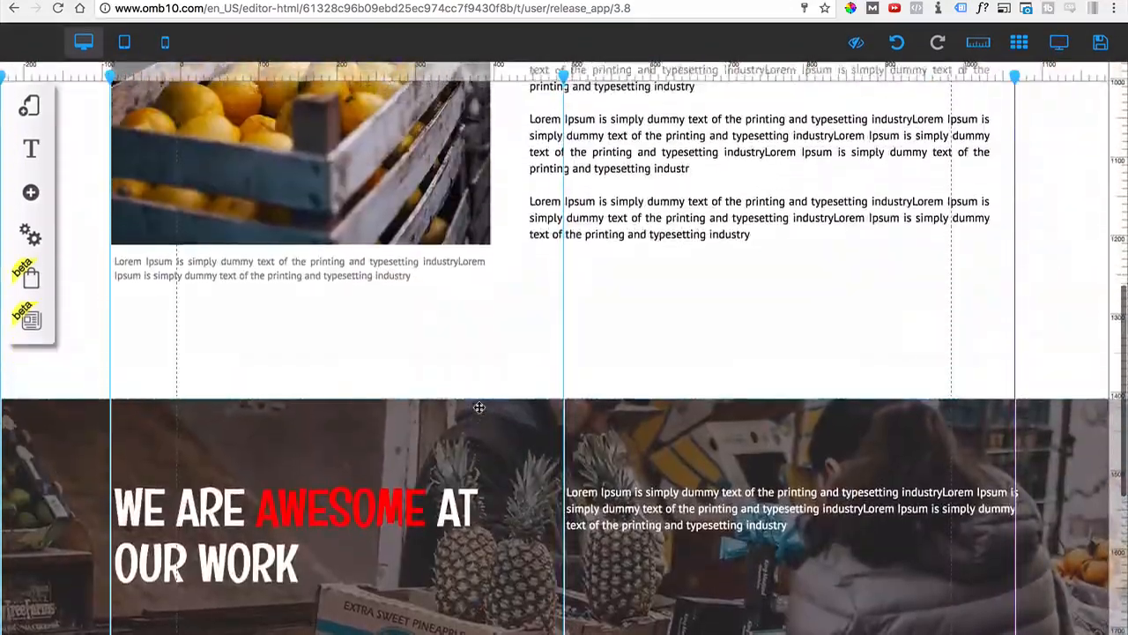
scroll(478, 406, "down", 4)
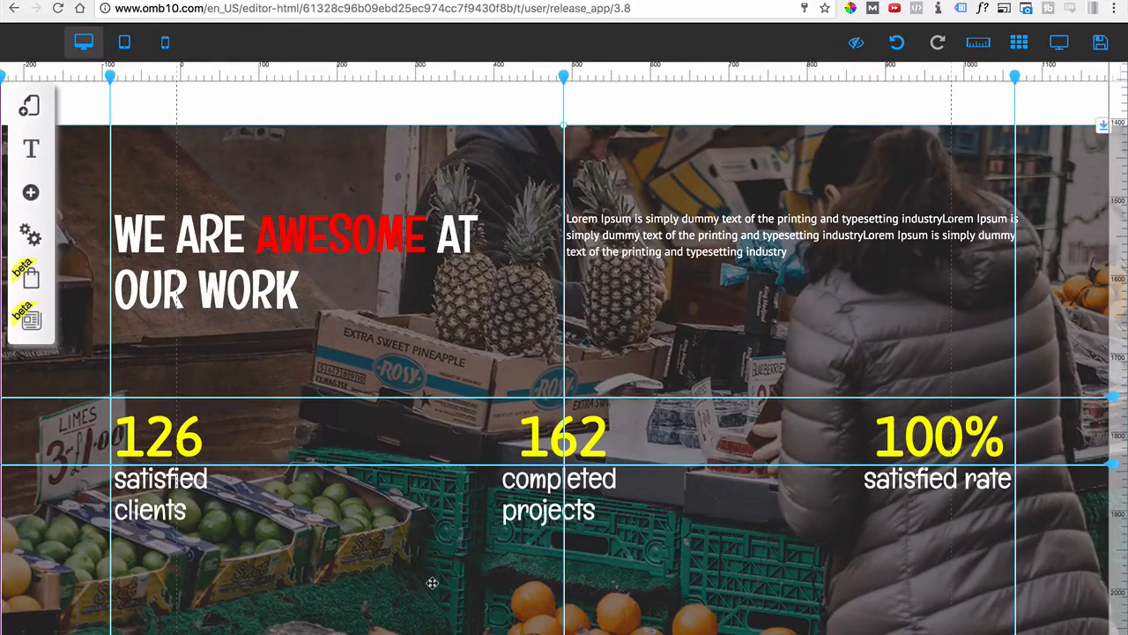
left_click_drag(565, 628, 564, 583)
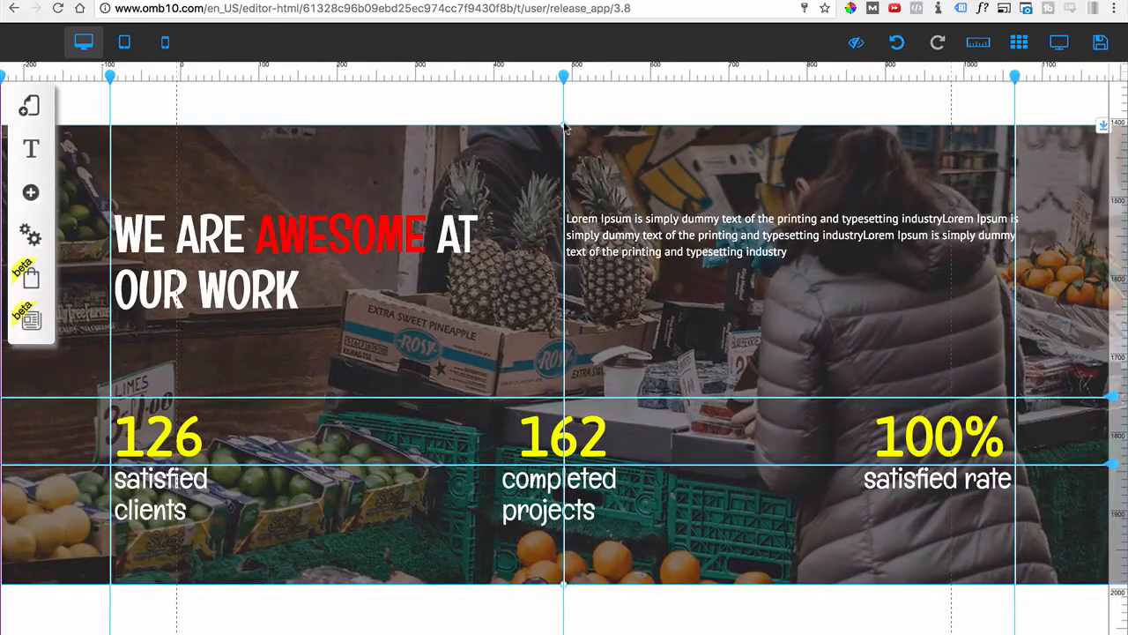
left_click_drag(588, 131, 599, 155)
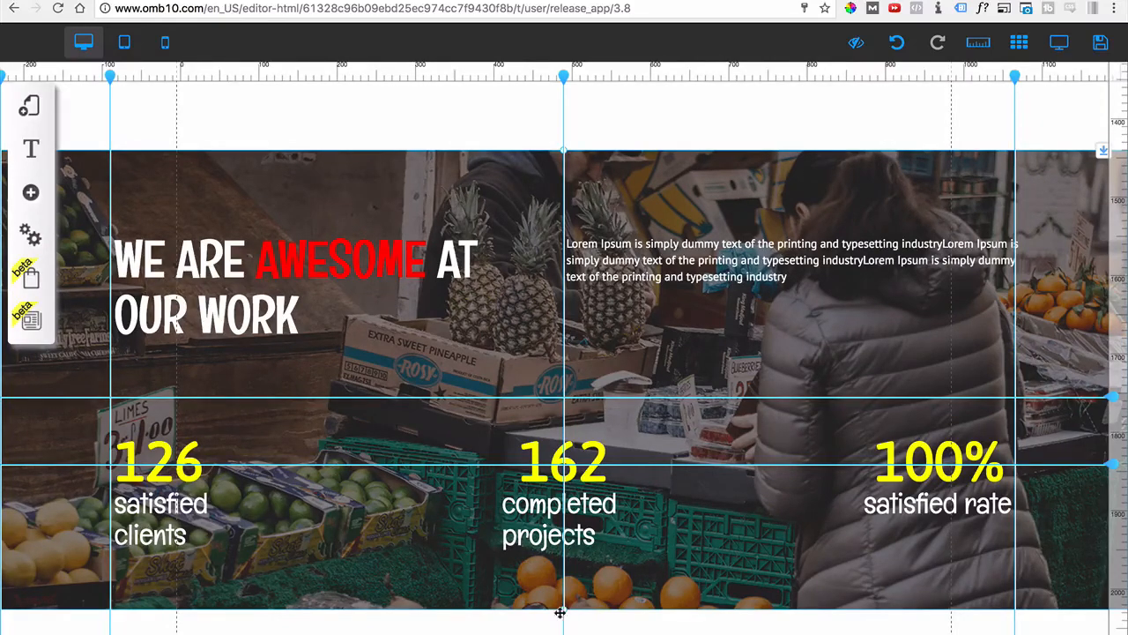
left_click_drag(564, 612, 564, 633)
scroll(539, 522, "up", 8)
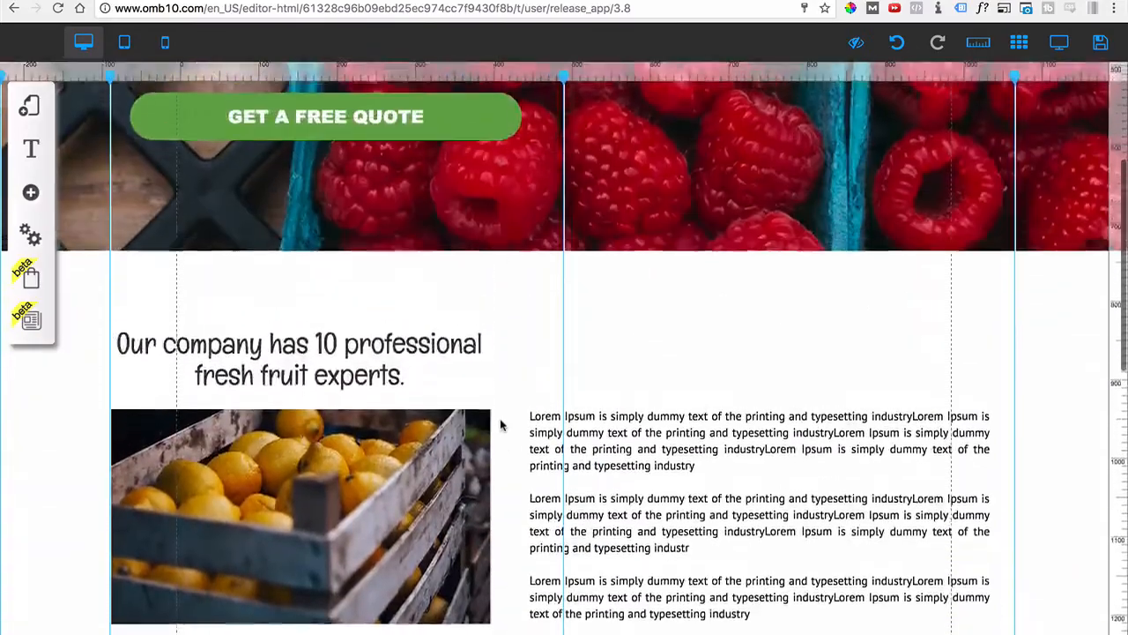
scroll(501, 426, "down", 3)
scroll(501, 427, "down", 3)
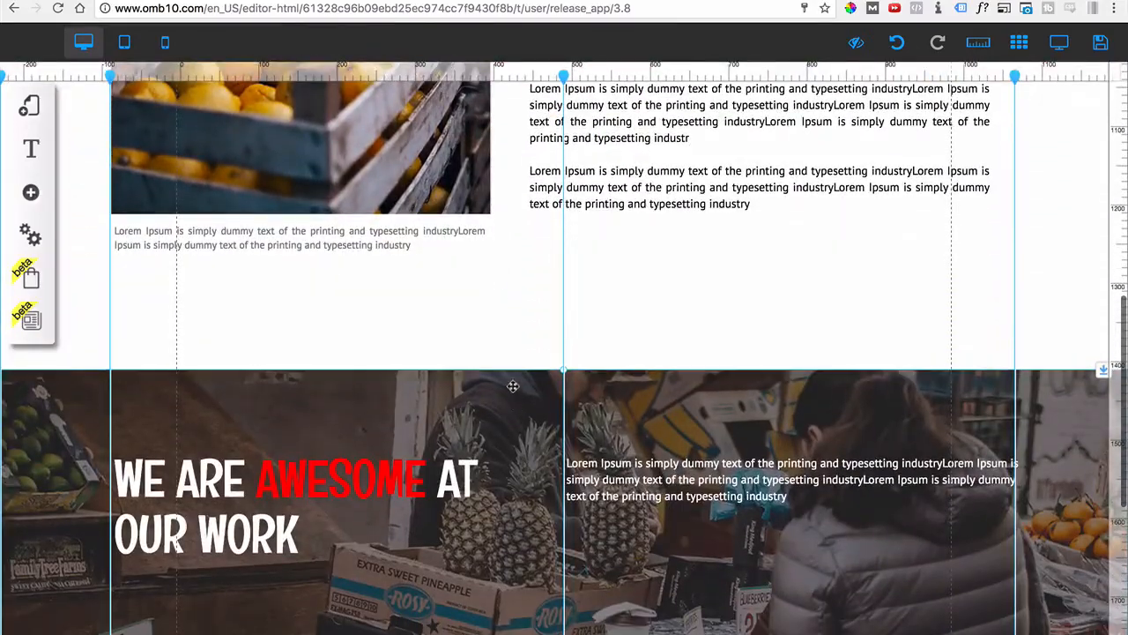
scroll(514, 385, "up", 5)
scroll(511, 393, "down", 4)
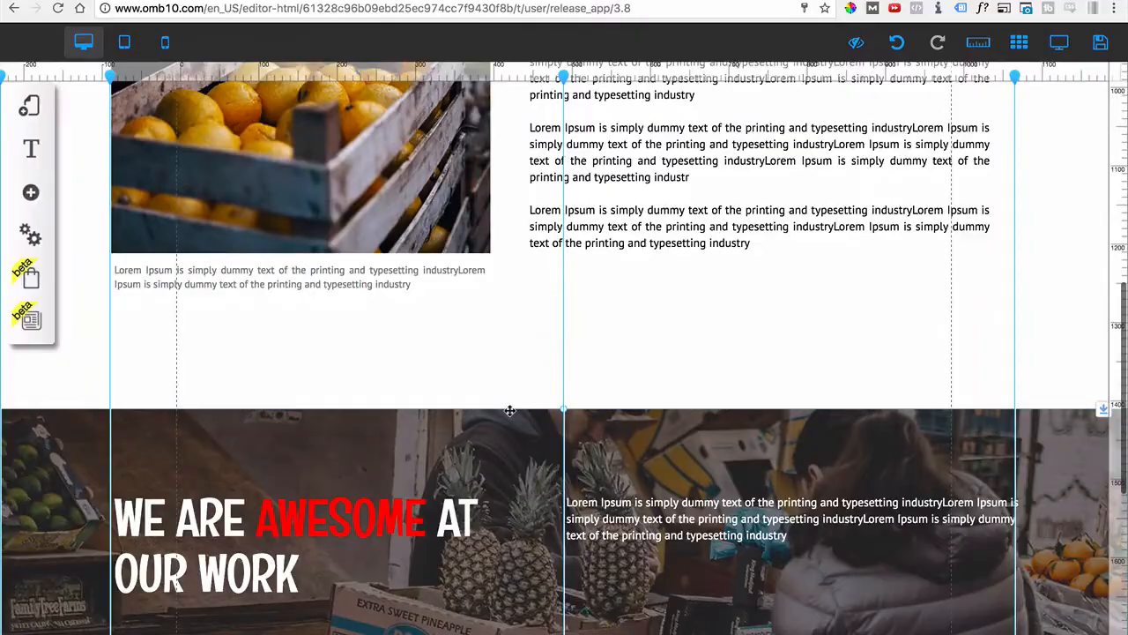